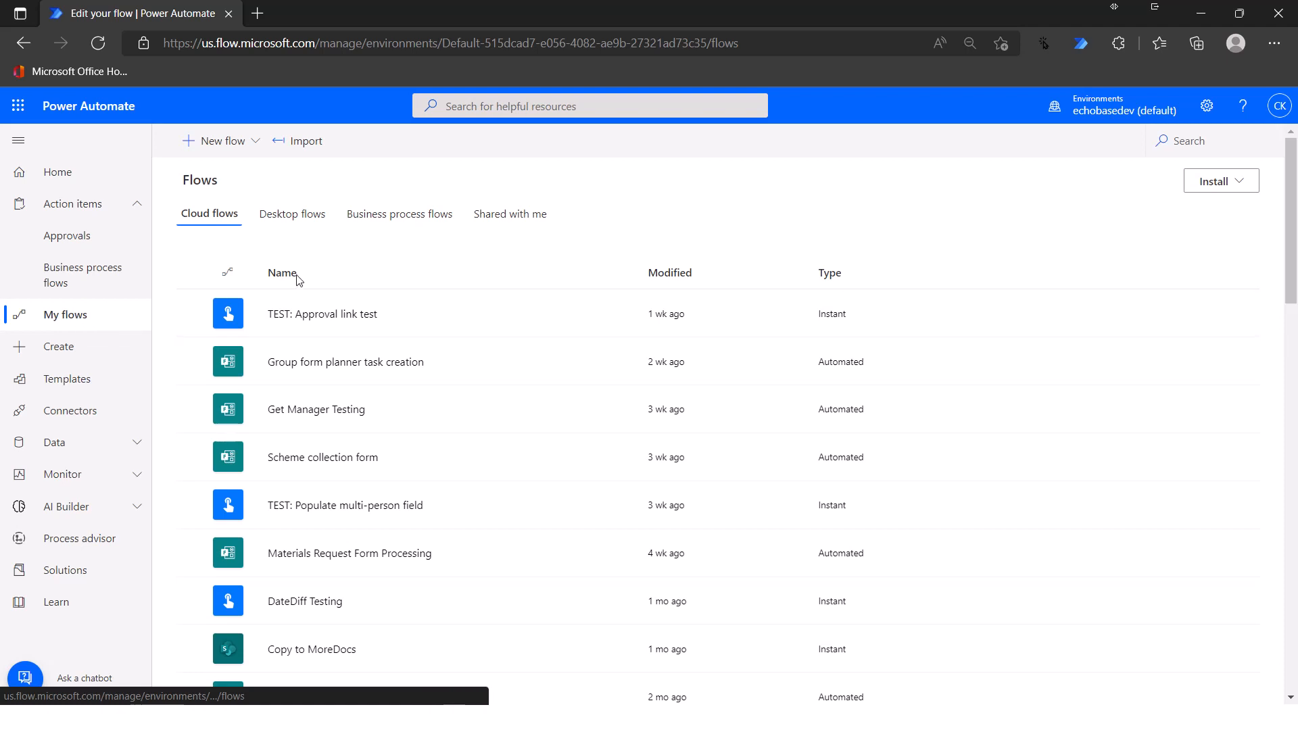
# - Create an instant cloud flow named "Start and wait for approval" that uses the "Manually trigger a flow" trigger
pyautogui.click(223, 143)
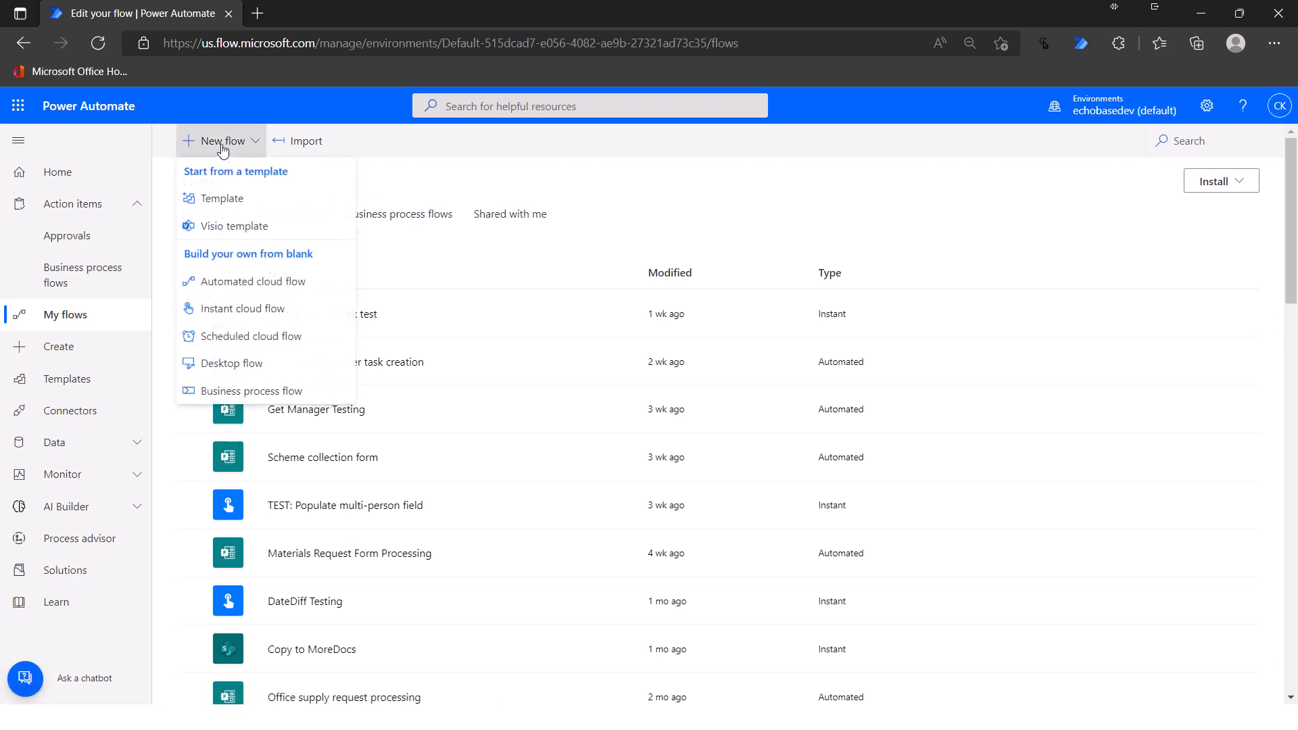
pyautogui.click(231, 313)
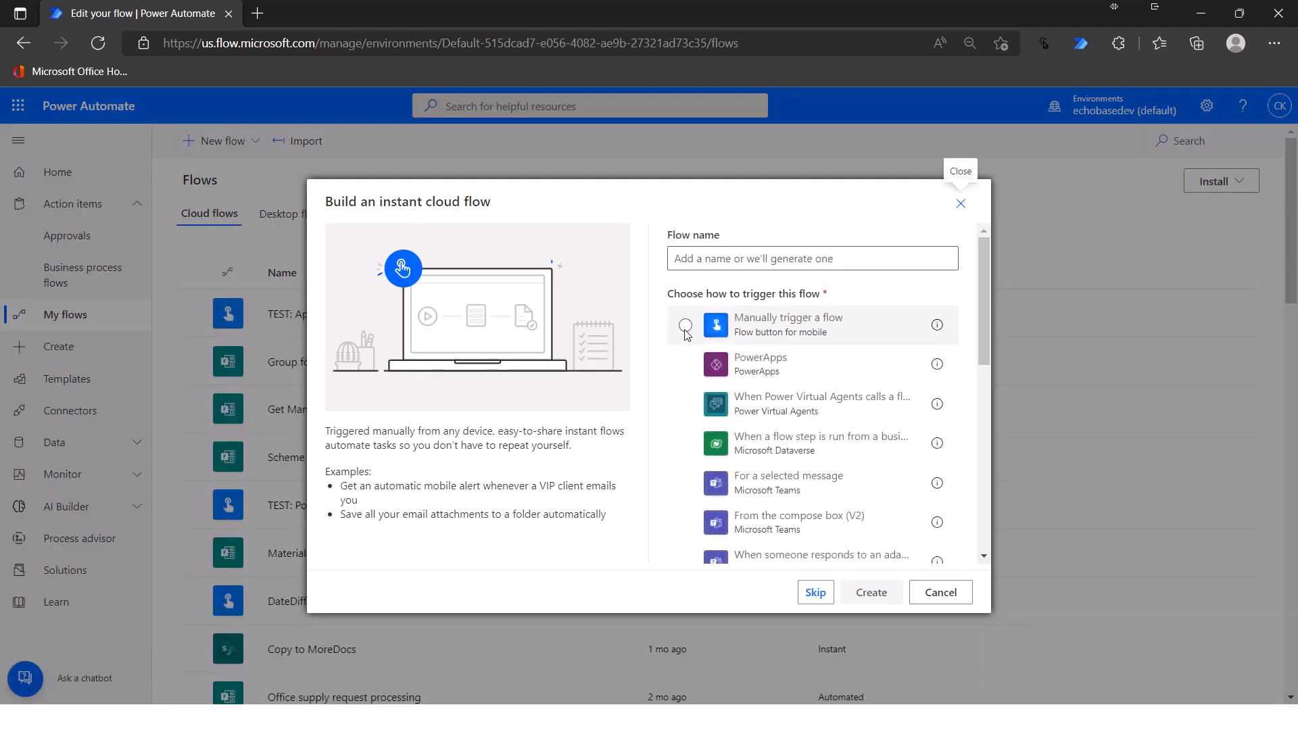
pyautogui.click(685, 326)
pyautogui.click(702, 260)
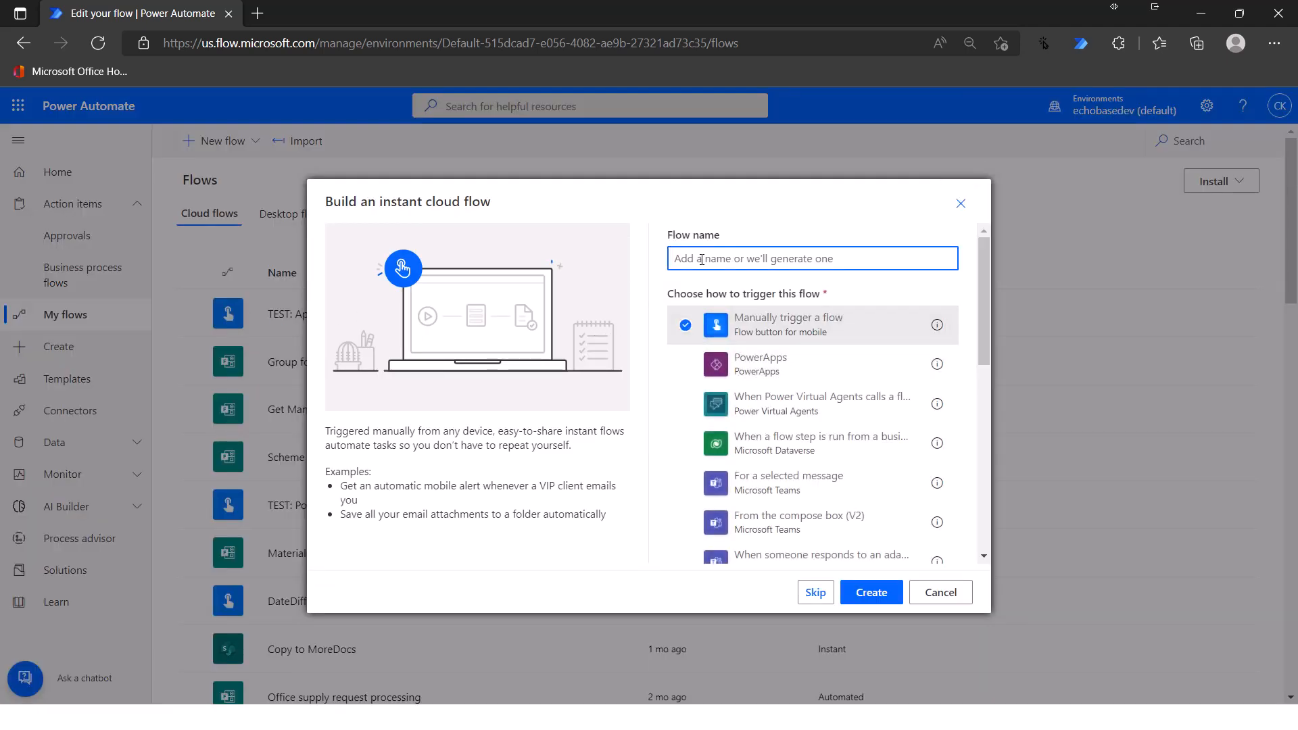
pyautogui.write('Sta')
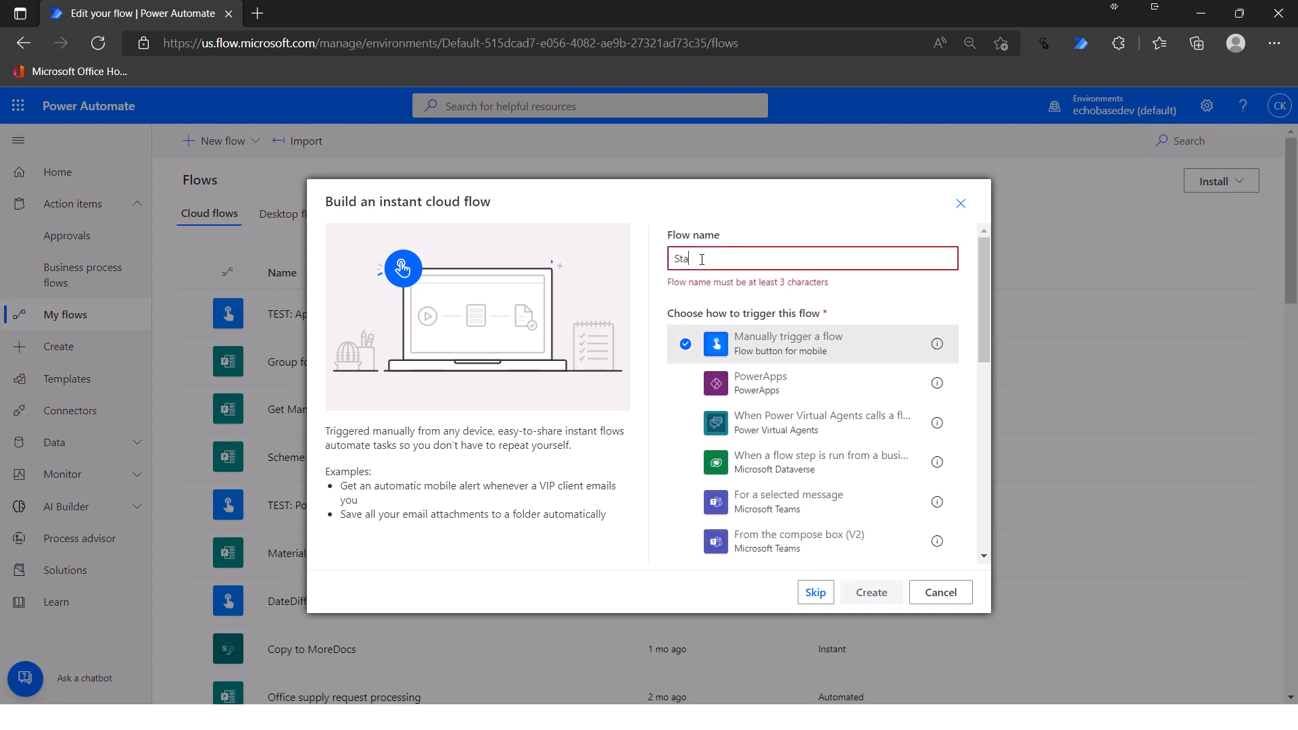
pyautogui.write('rt and wait')
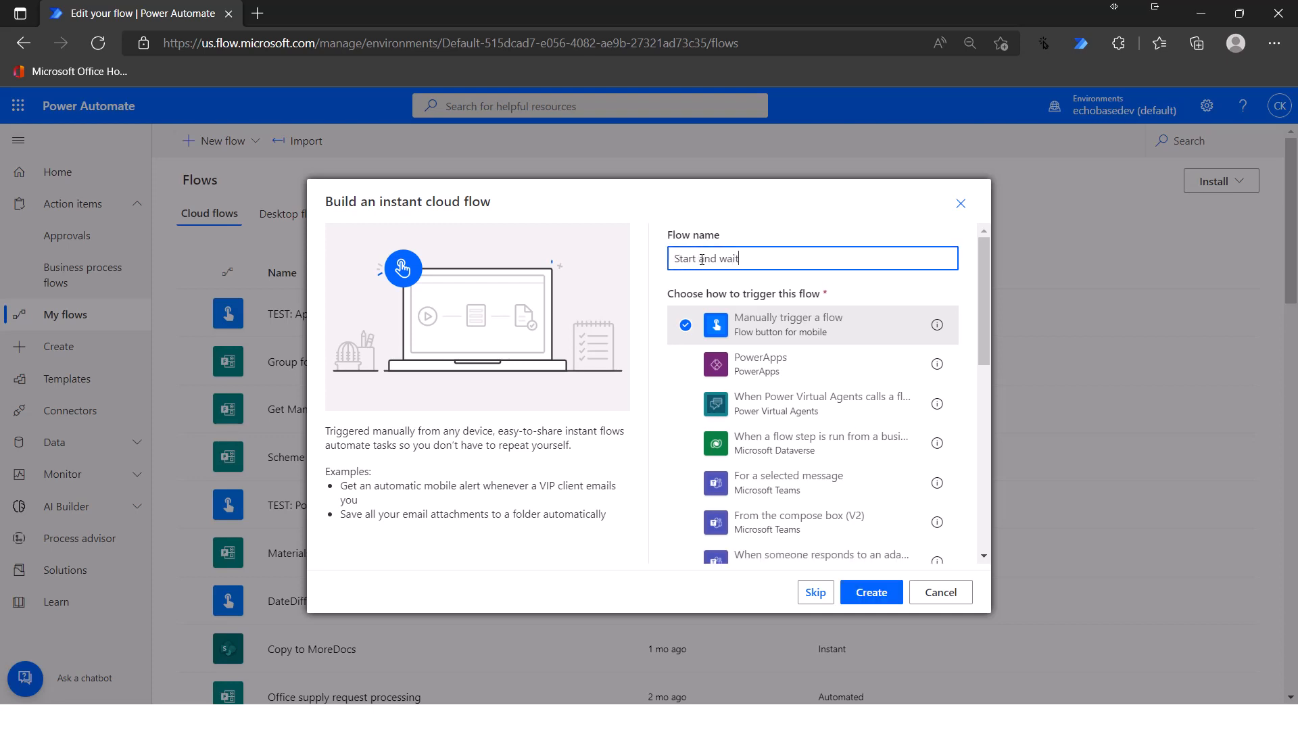
pyautogui.write(' for approcalal')
pyautogui.click(871, 597)
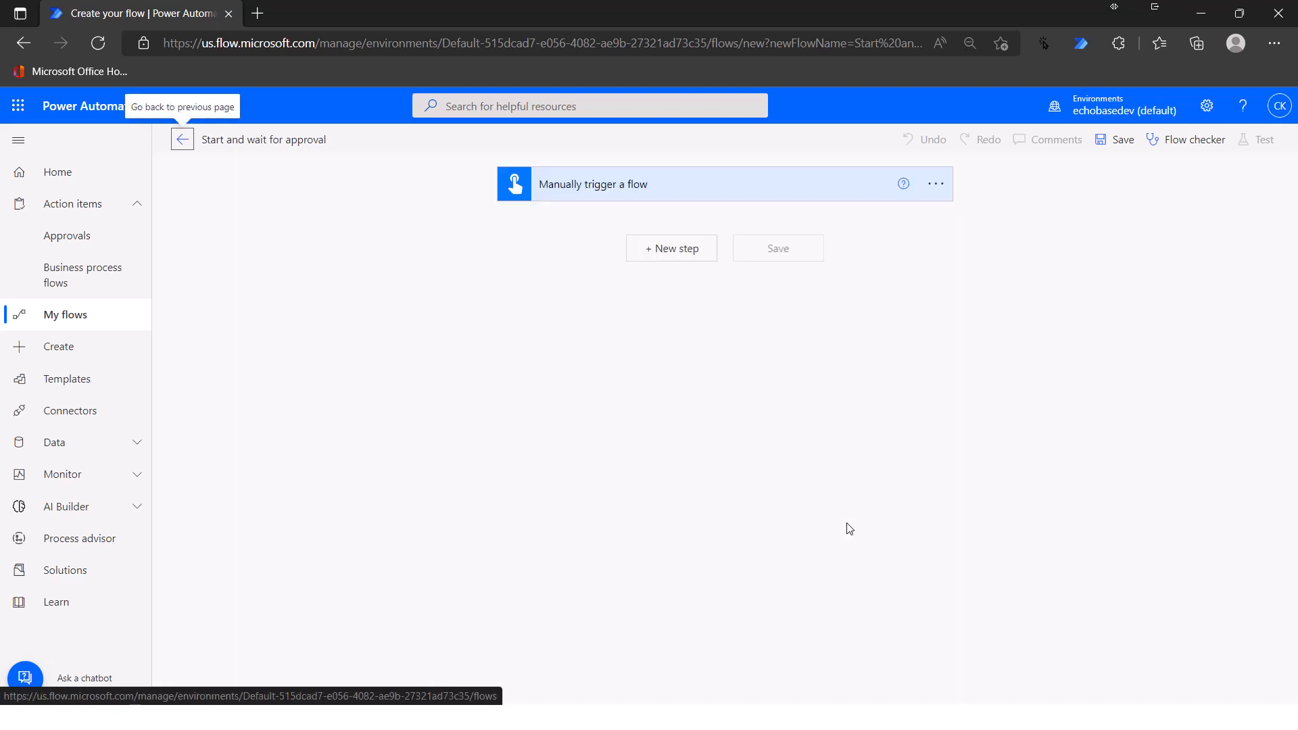
# - Add an Email input titled "Approver" to the manual trigger
pyautogui.click(685, 183)
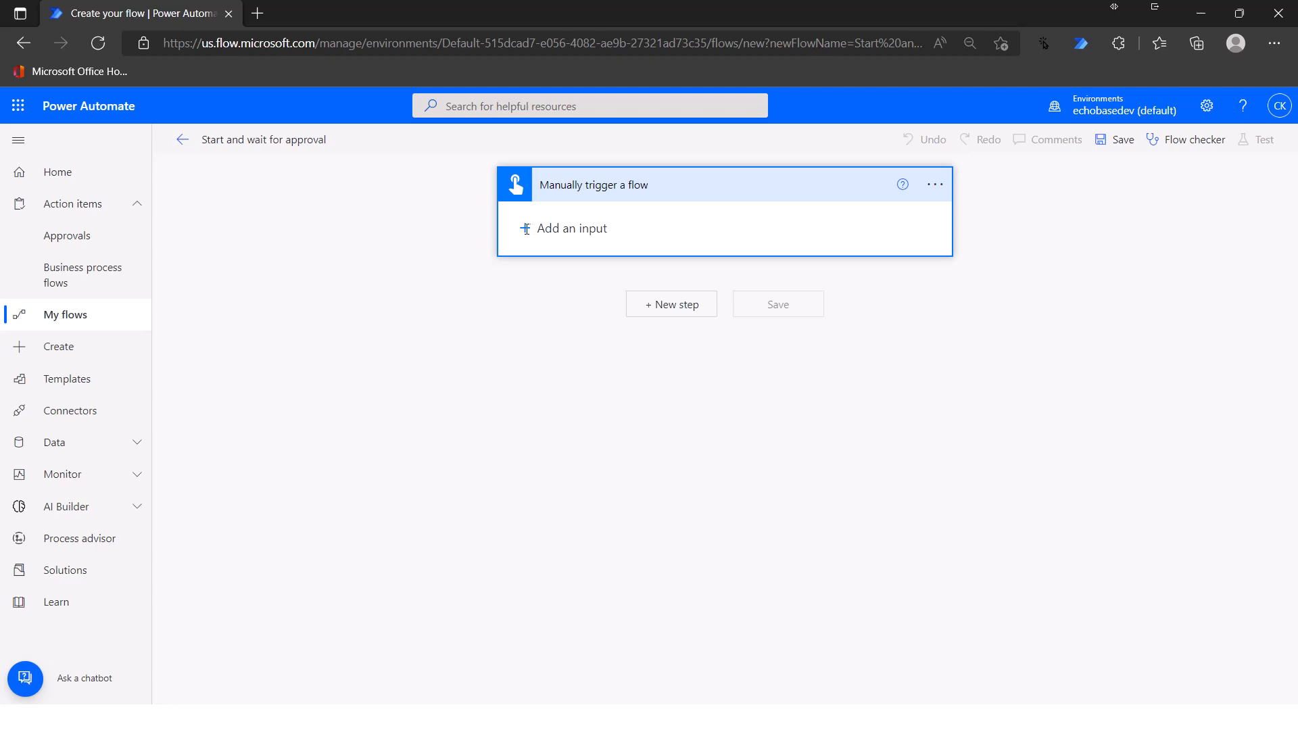
pyautogui.click(527, 227)
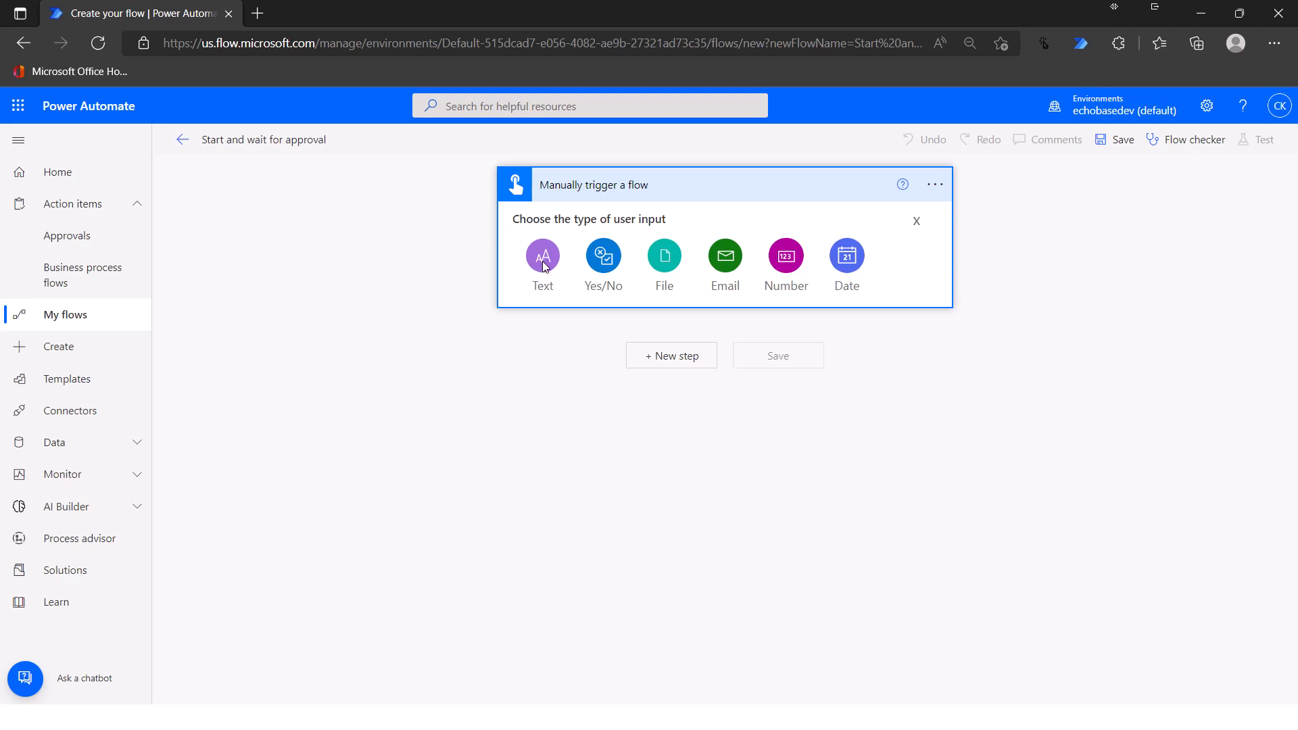
pyautogui.click(723, 260)
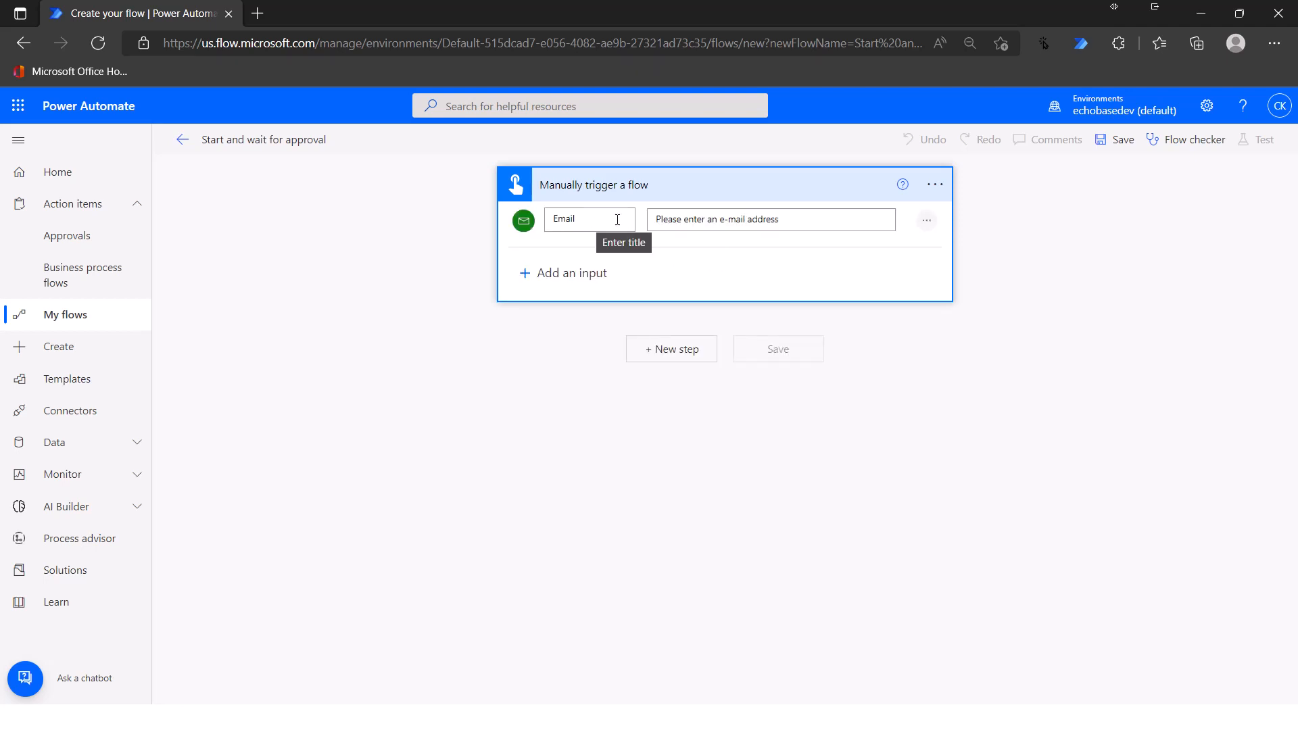
pyautogui.click(617, 219)
pyautogui.write('App')
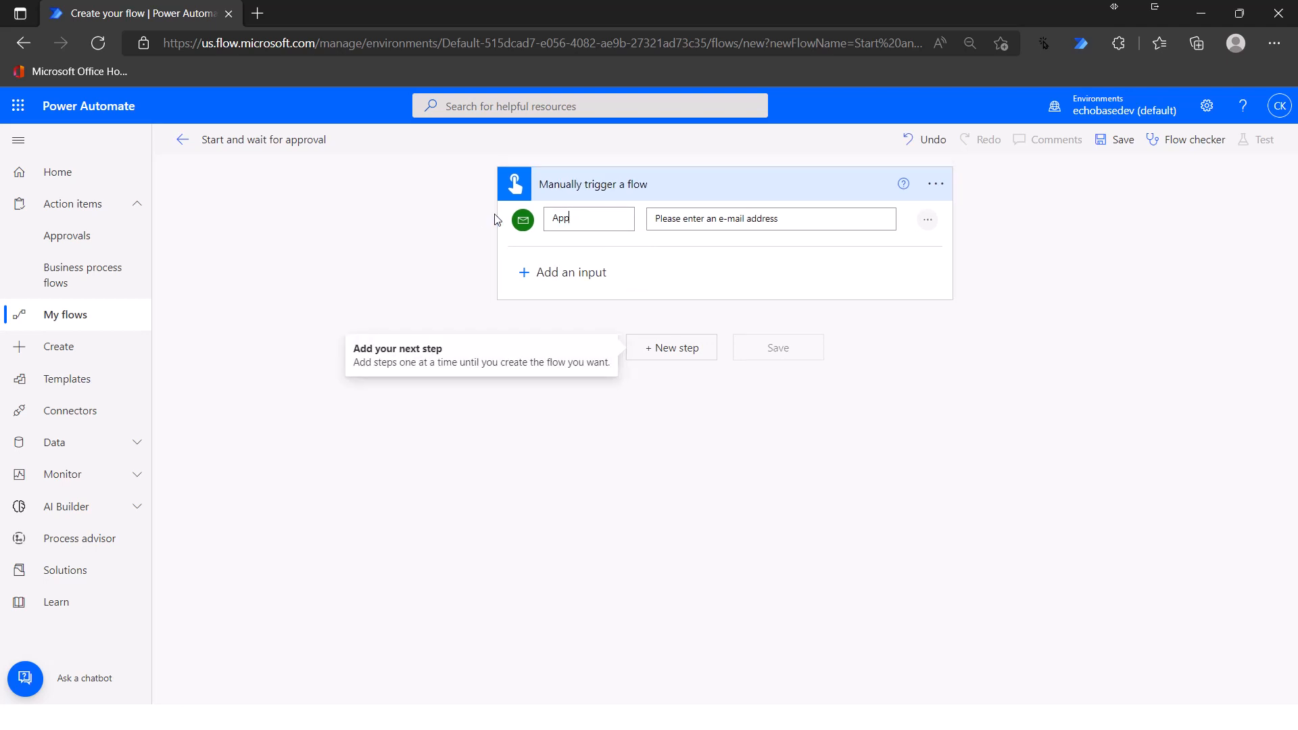
pyautogui.write('rover')
# - Add a Text input titled "Details" below the Approver input in the manual trigger
pyautogui.click(568, 271)
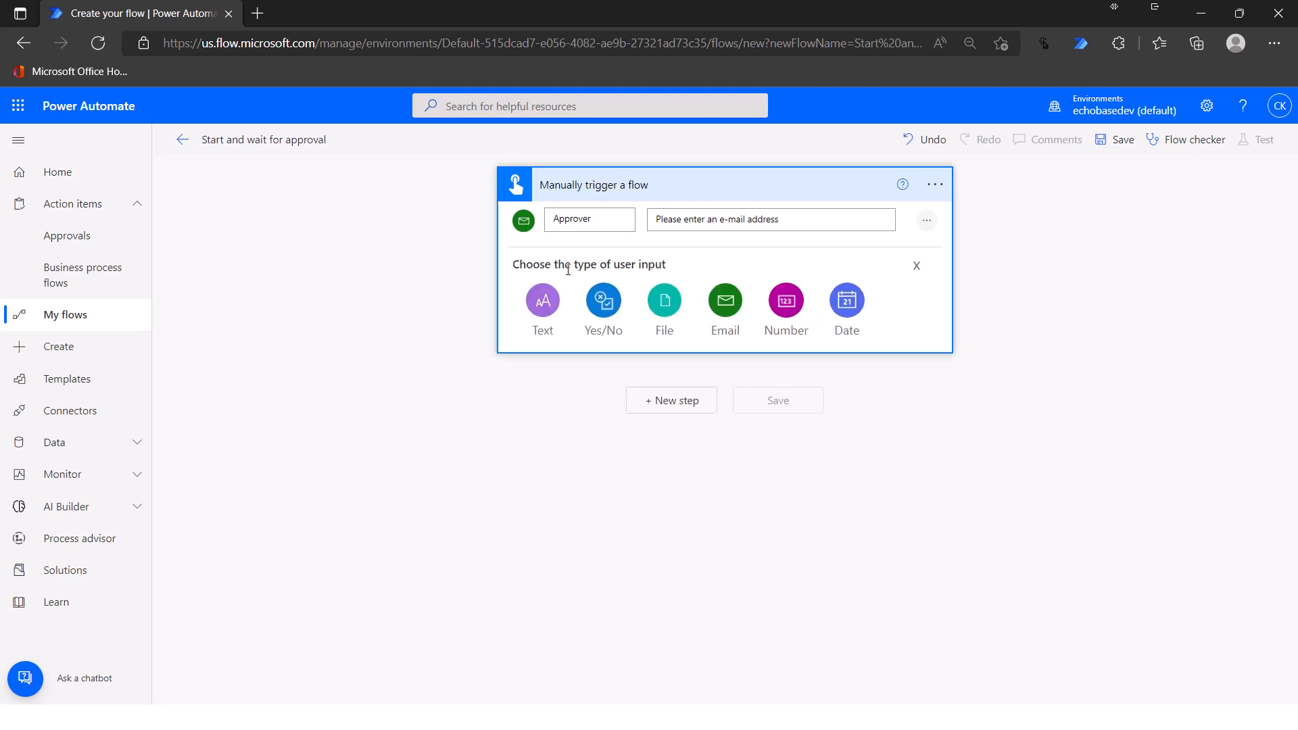
pyautogui.click(544, 302)
pyautogui.doubleClick(582, 275)
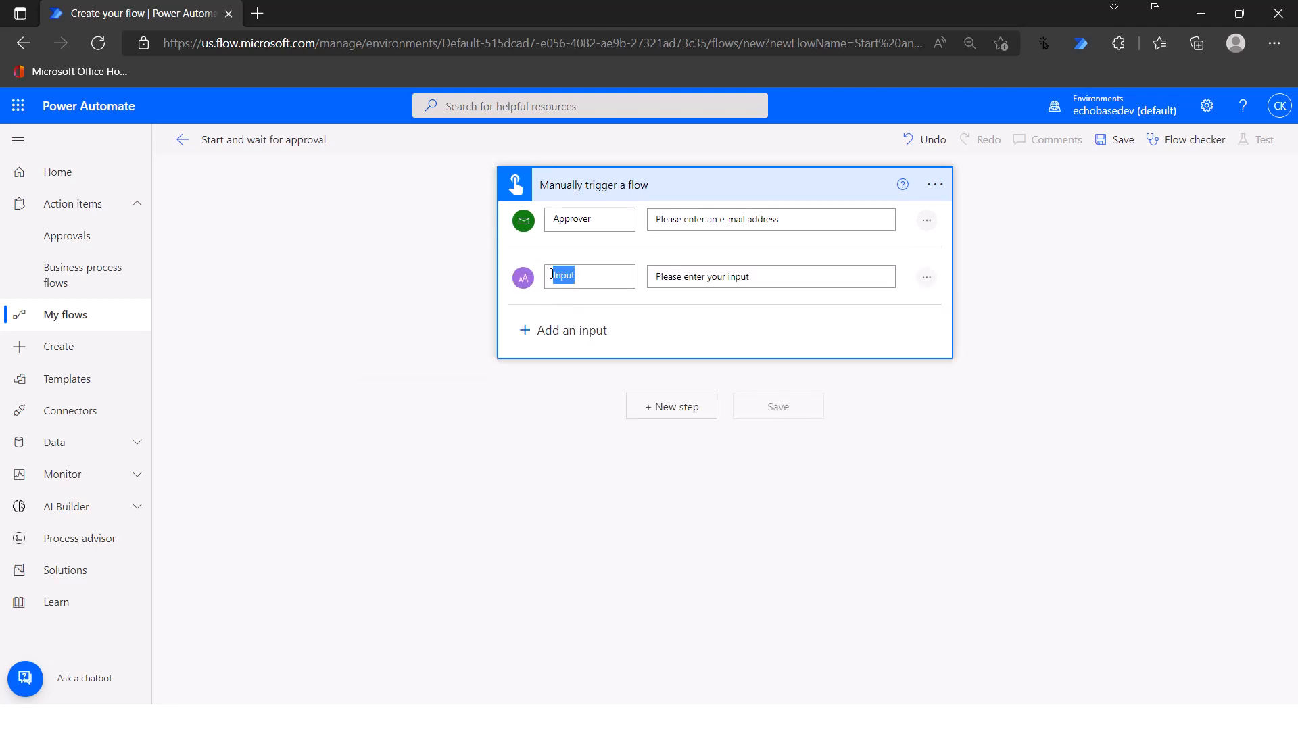
pyautogui.write('Details')
# - Replace the Approver input's prompt text with "Who will approve this?"
pyautogui.click(660, 219)
pyautogui.moveTo(788, 222); pyautogui.dragTo(625, 217)
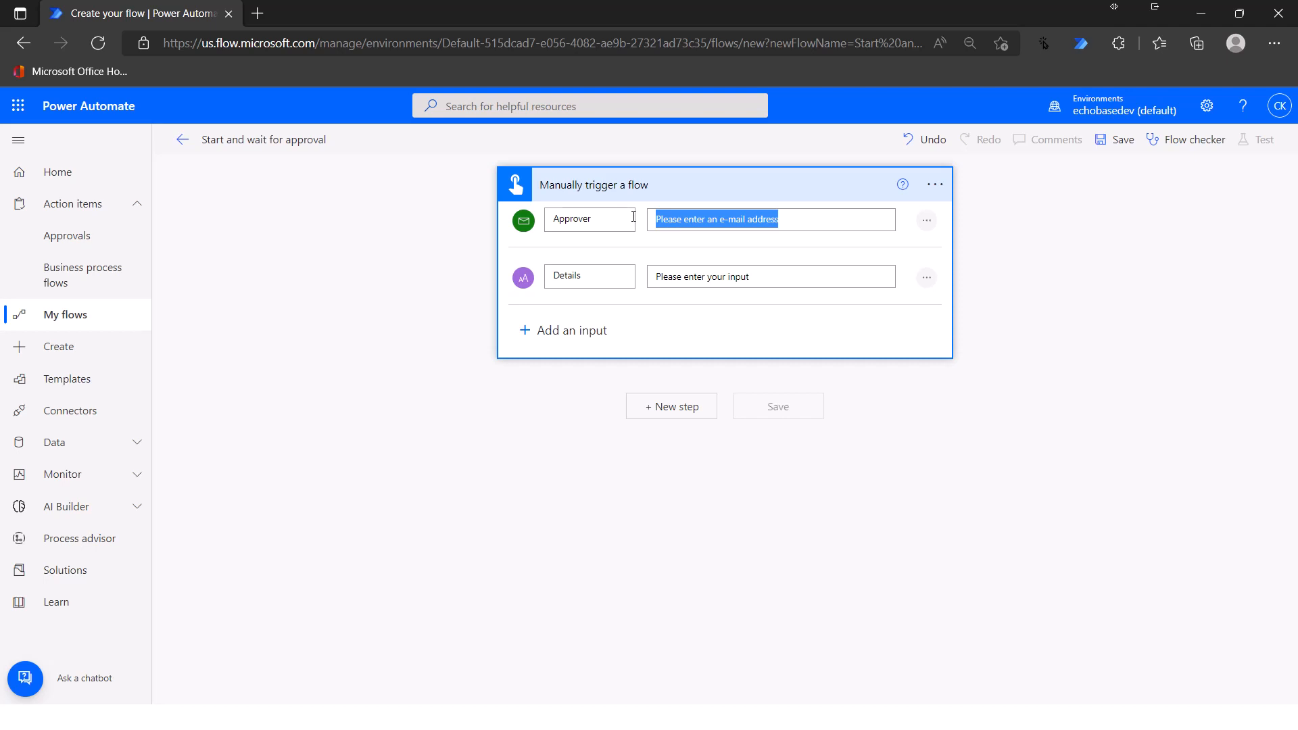
pyautogui.write('Who')
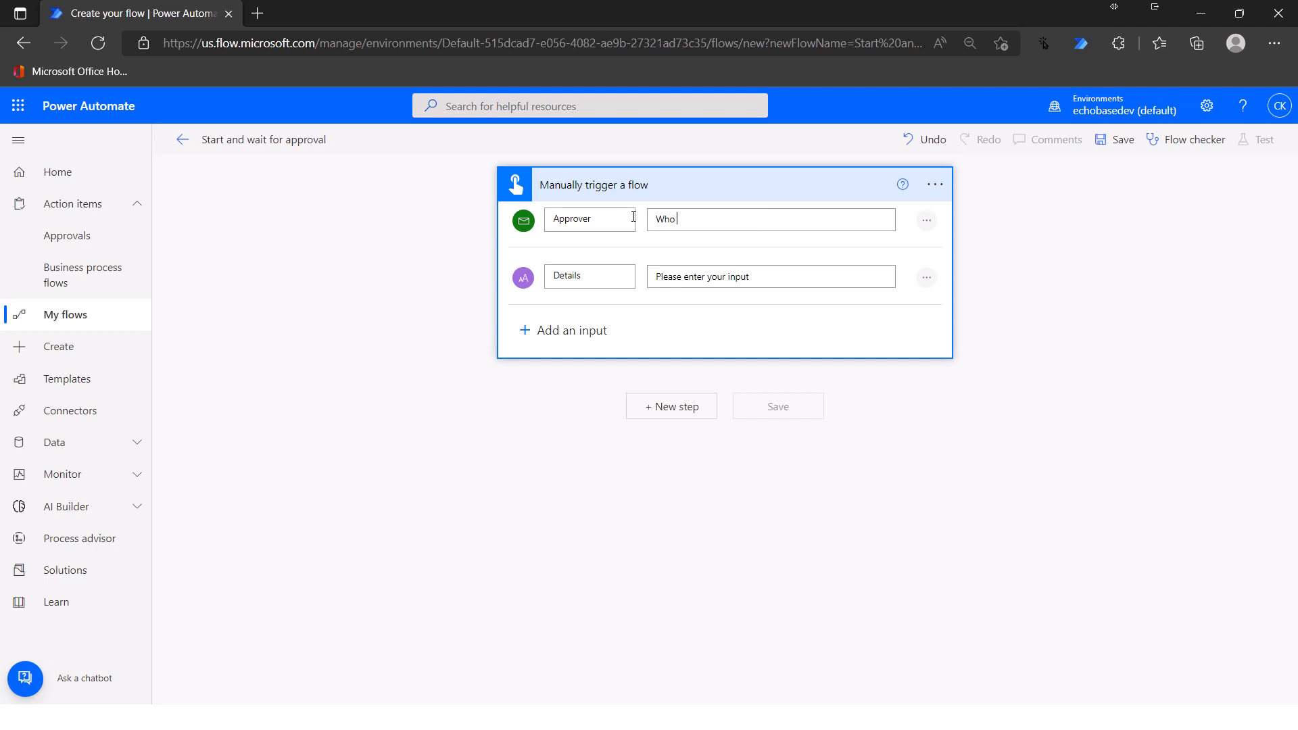
pyautogui.write(' will approve this?')
# - Replace the Details input's prompt text with "What needs approving"
pyautogui.doubleClick(677, 274)
pyautogui.press('Delete')
pyautogui.press('Delete')
pyautogui.press('Delete')
pyautogui.press('Delete')
pyautogui.press('Delete')
pyautogui.press('Delete')
pyautogui.press('Delete')
pyautogui.press('Delete')
pyautogui.press('Delete')
pyautogui.press('Delete')
pyautogui.press('Delete')
pyautogui.press('Delete')
pyautogui.press('Delete')
pyautogui.press('Delete')
pyautogui.press('Delete')
pyautogui.press('Delete')
pyautogui.press('Delete')
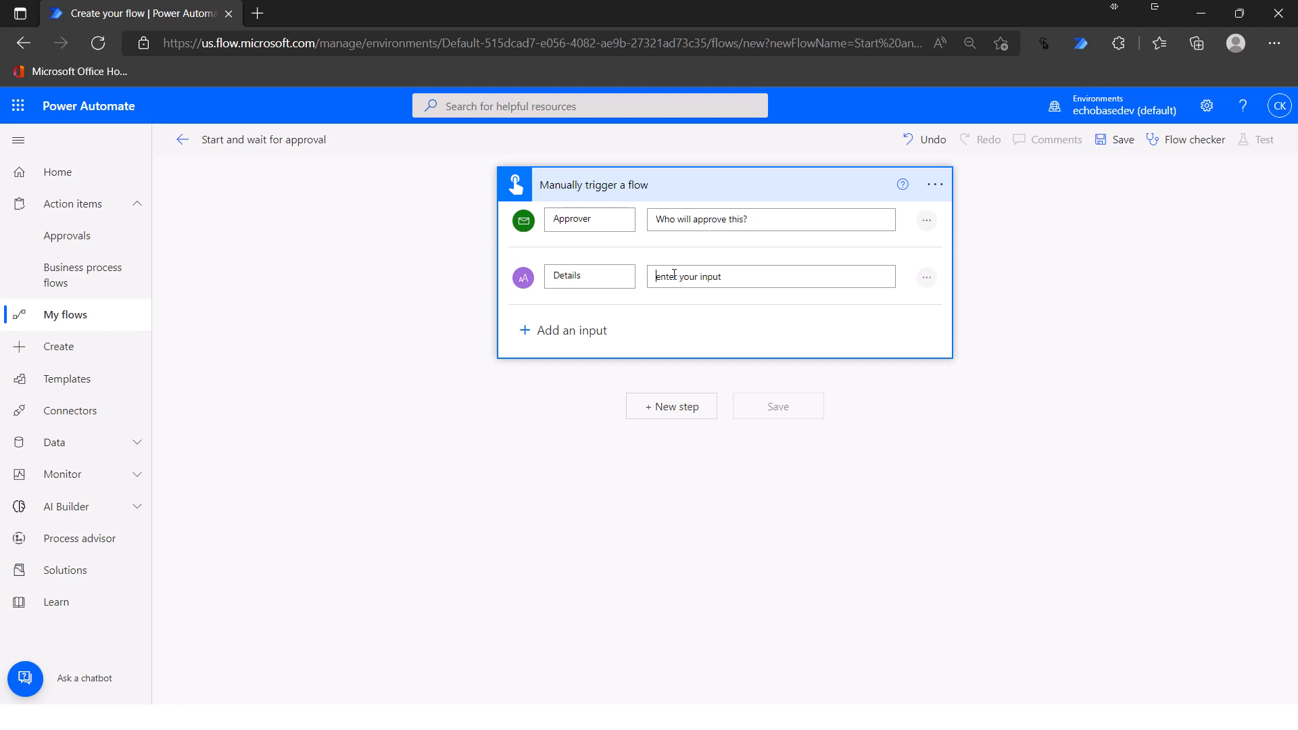
pyautogui.write('What needs approving')
# - Add the "Start and wait for an approval" action from the Approvals connector as a new step after the trigger
pyautogui.click(685, 408)
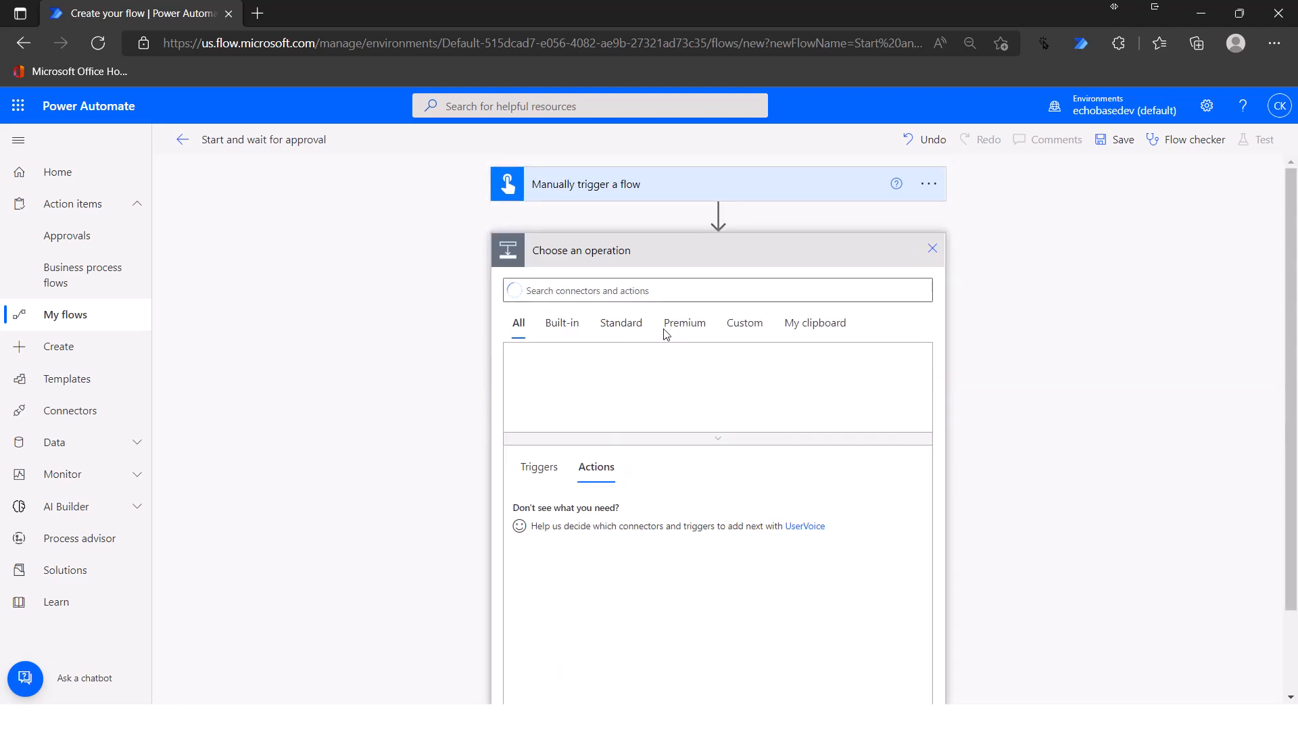
pyautogui.write('approver')
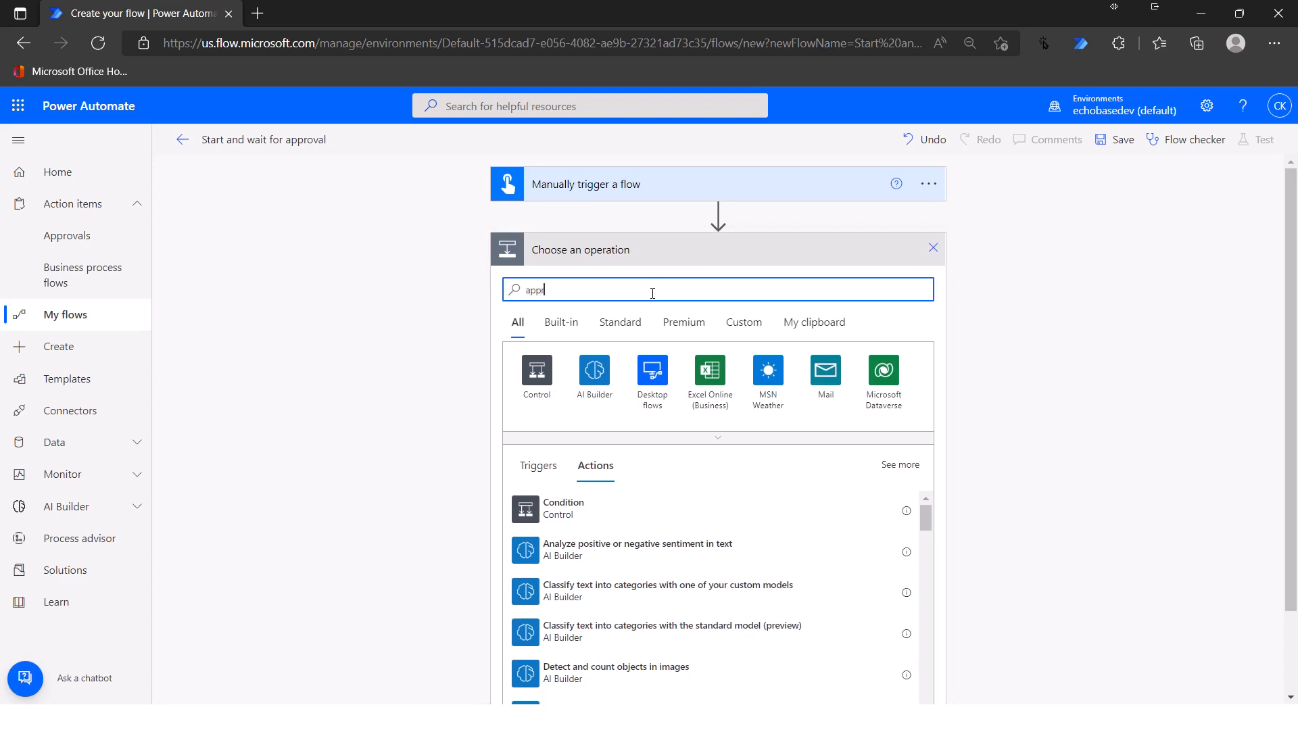
pyautogui.press('BackSpace')
pyautogui.press('BackSpace')
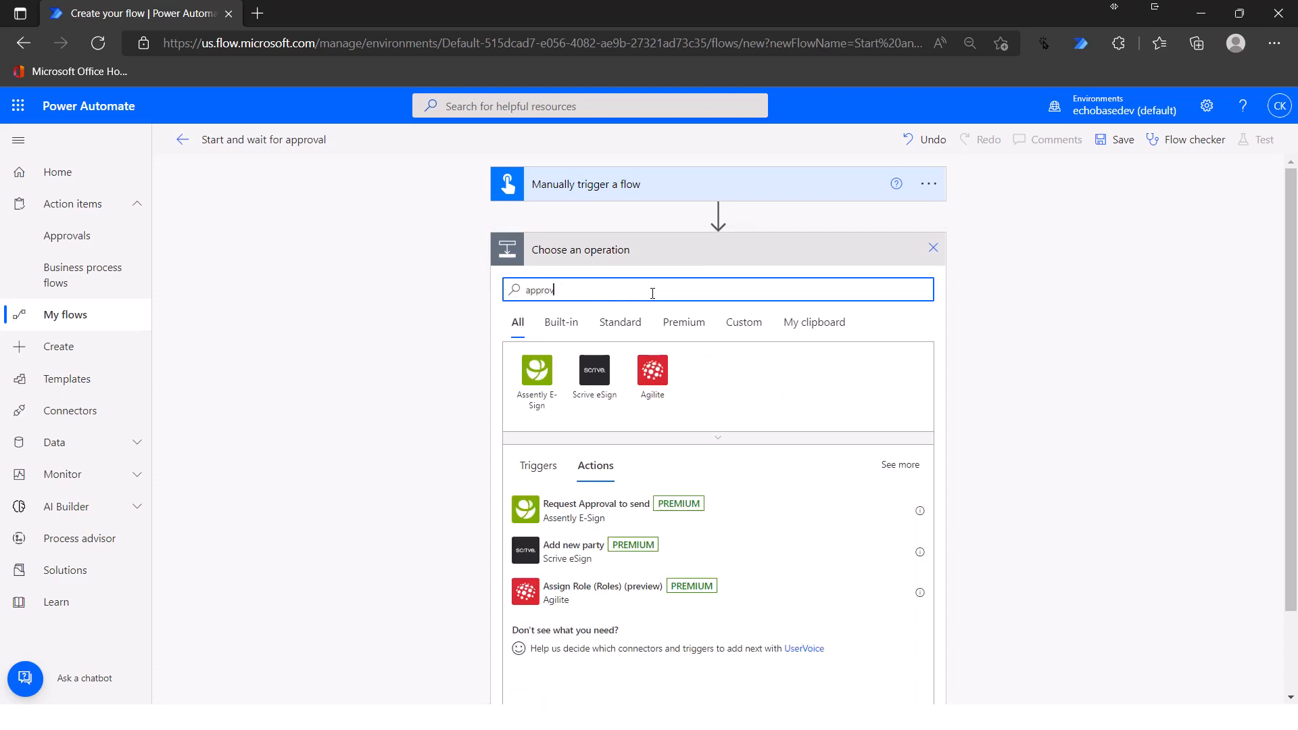
pyautogui.write('al')
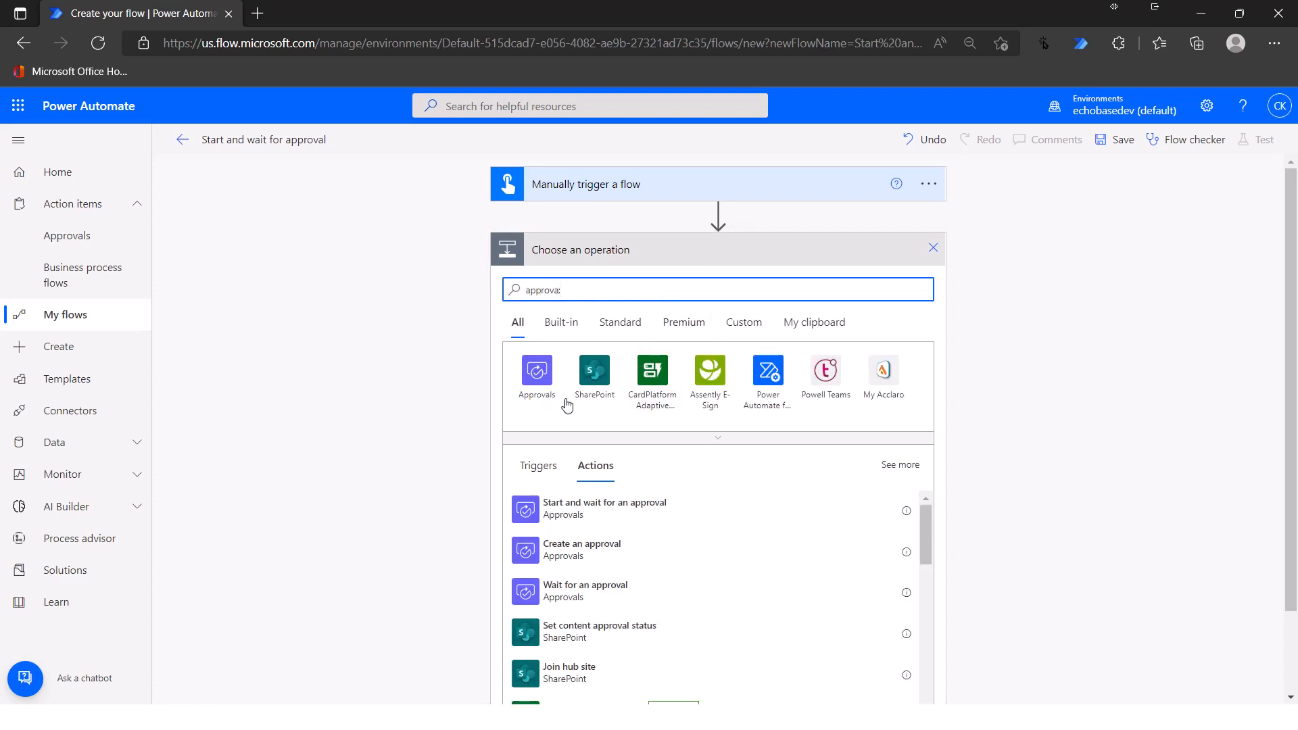
pyautogui.click(532, 375)
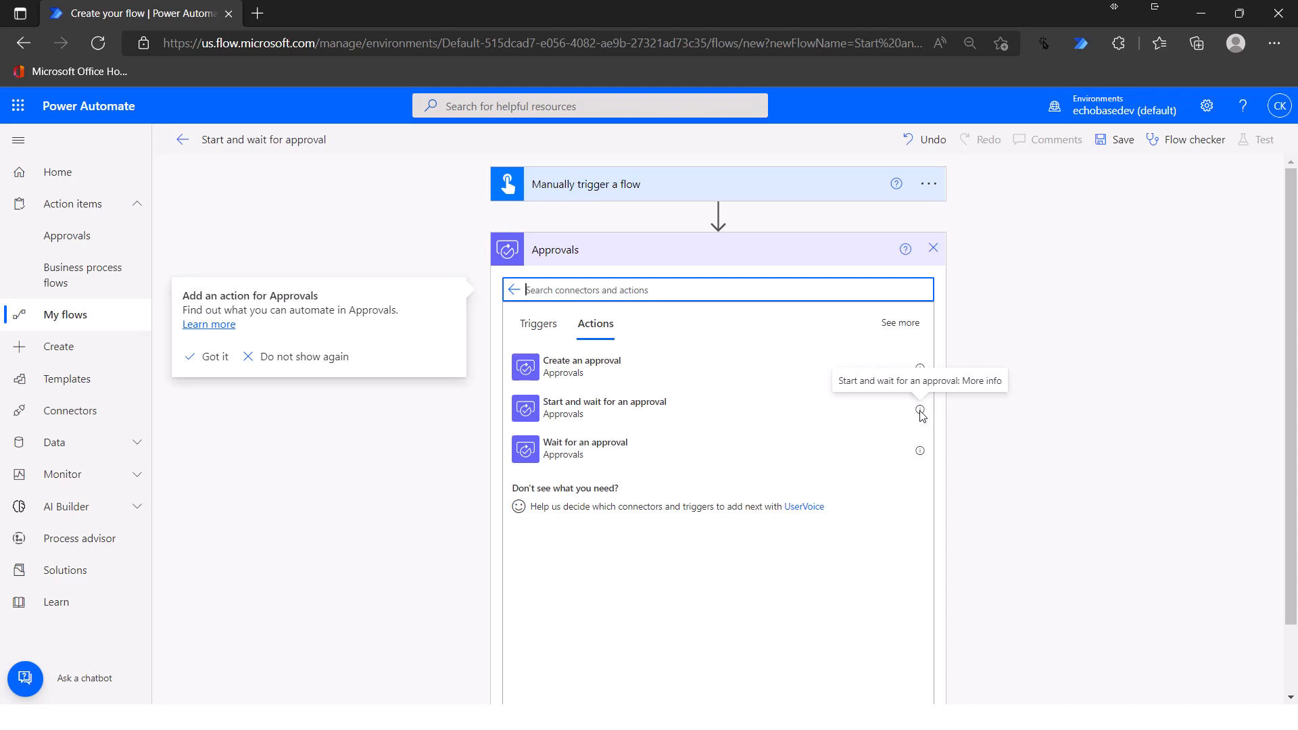
pyautogui.click(598, 418)
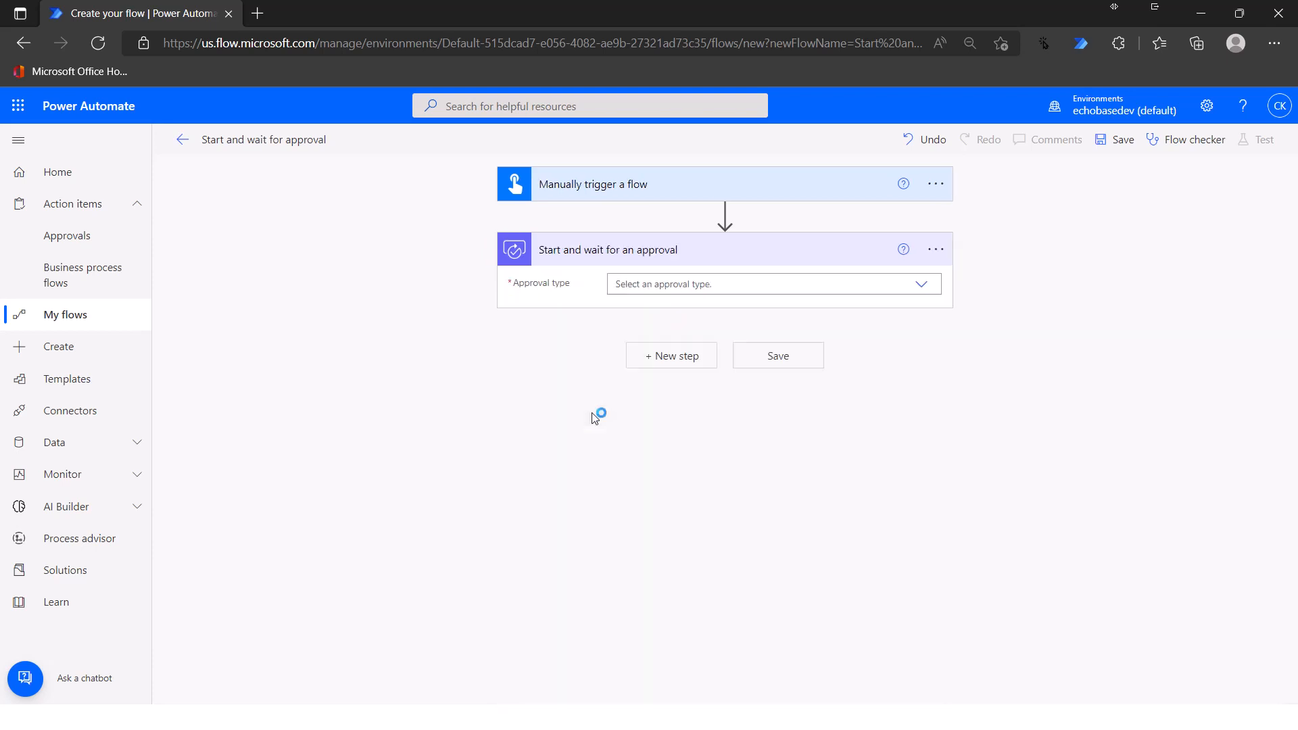
# - Set the approval type to "Approve/Reject - First to respond" and title the approval "Simple approval (start and wait)"
pyautogui.click(921, 285)
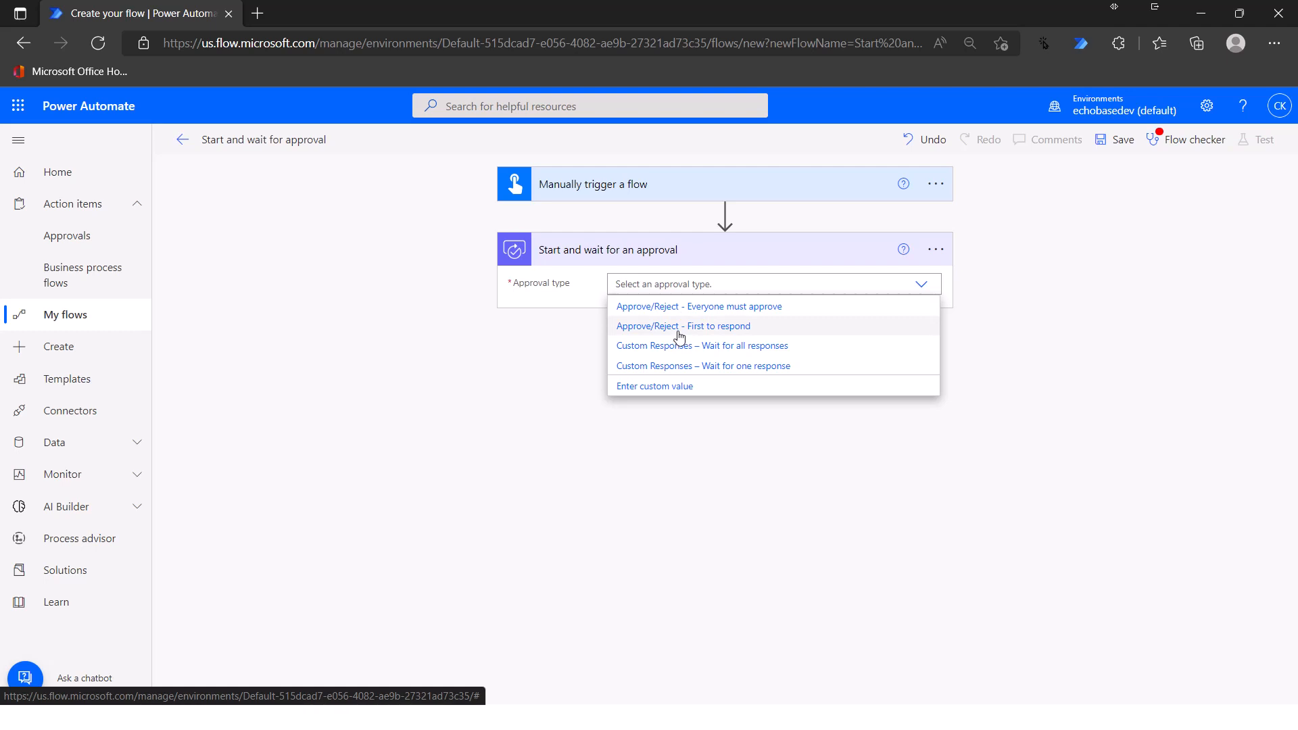
pyautogui.click(680, 337)
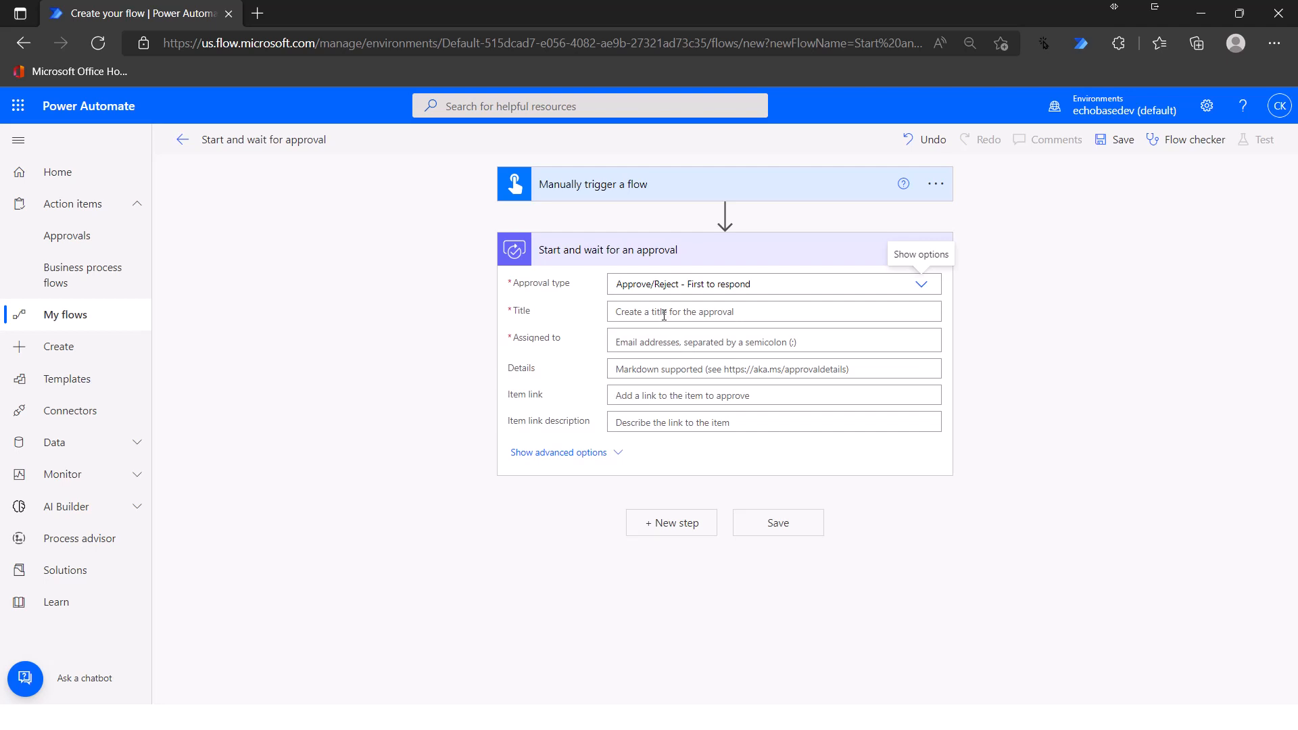
pyautogui.click(664, 312)
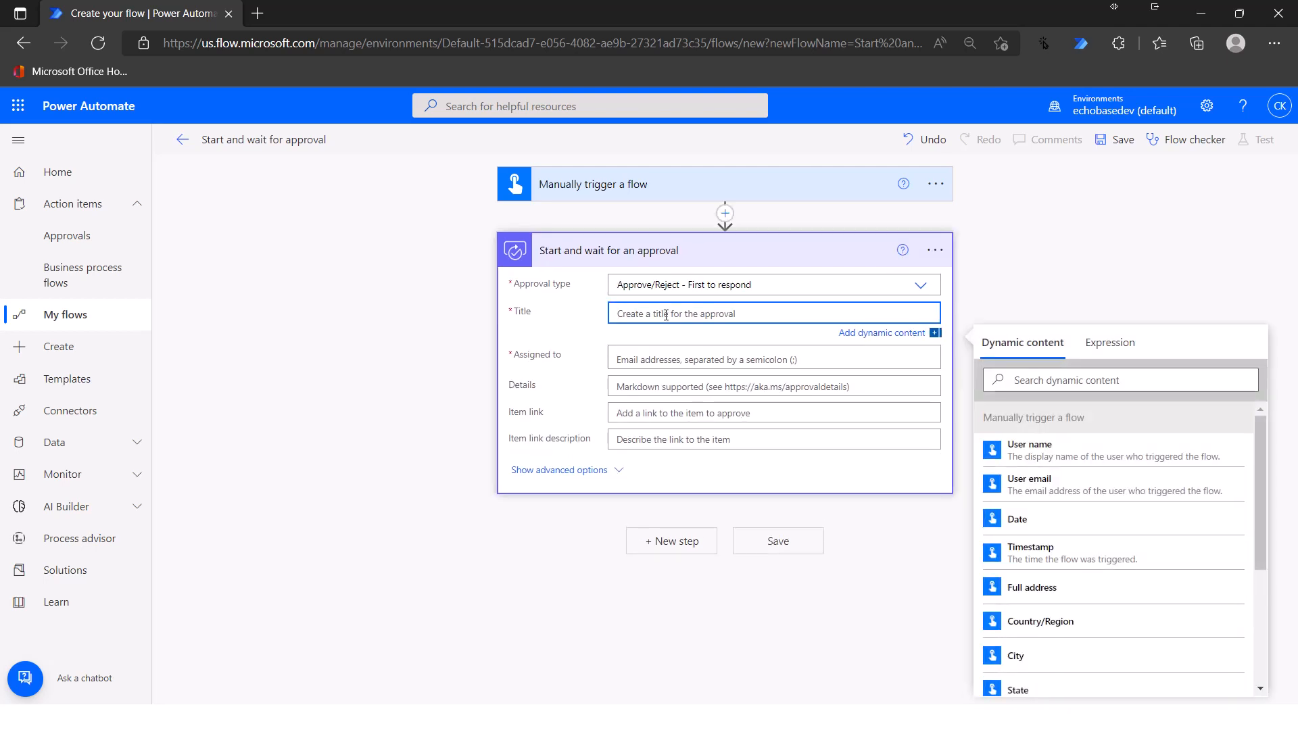
pyautogui.write('Simple approval (start and wait')
# - Fill the approval's Assigned to field with the trigger's Approver value and its Details field with the trigger's Details value
pyautogui.click(711, 359)
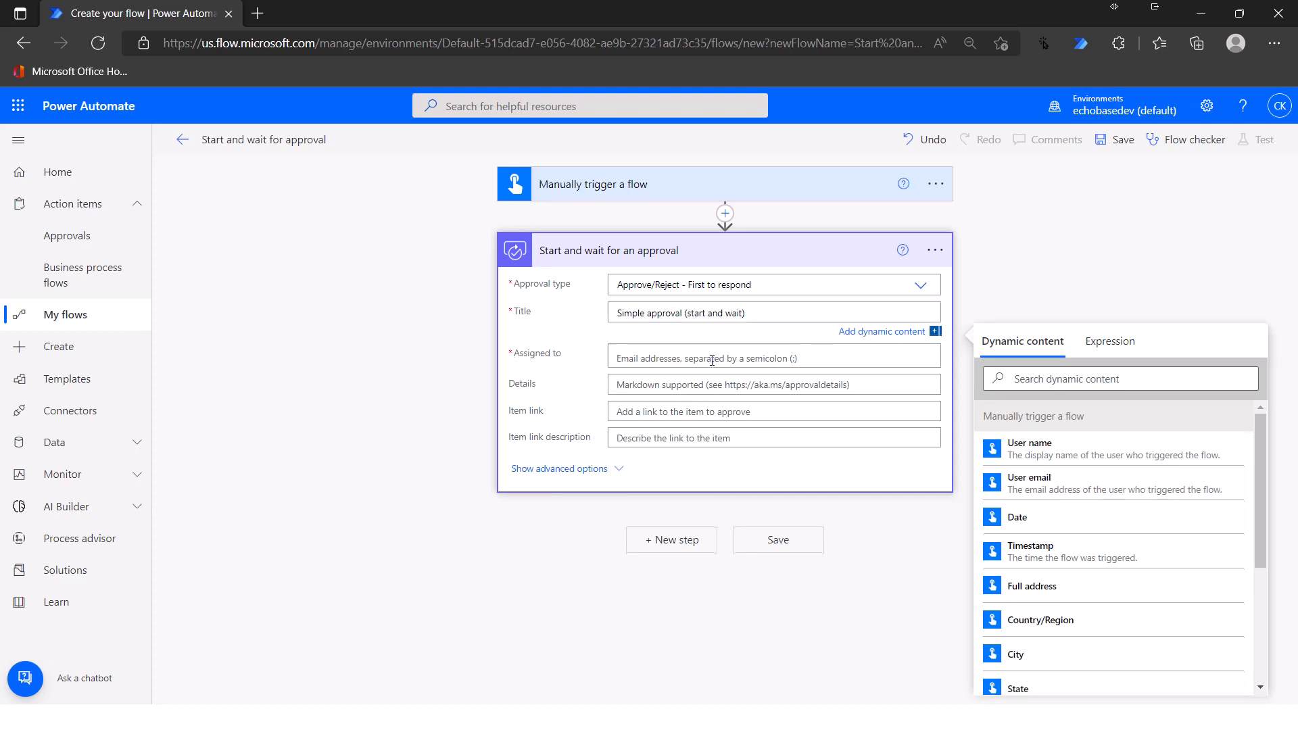
pyautogui.scroll(-5, 1045, 623)
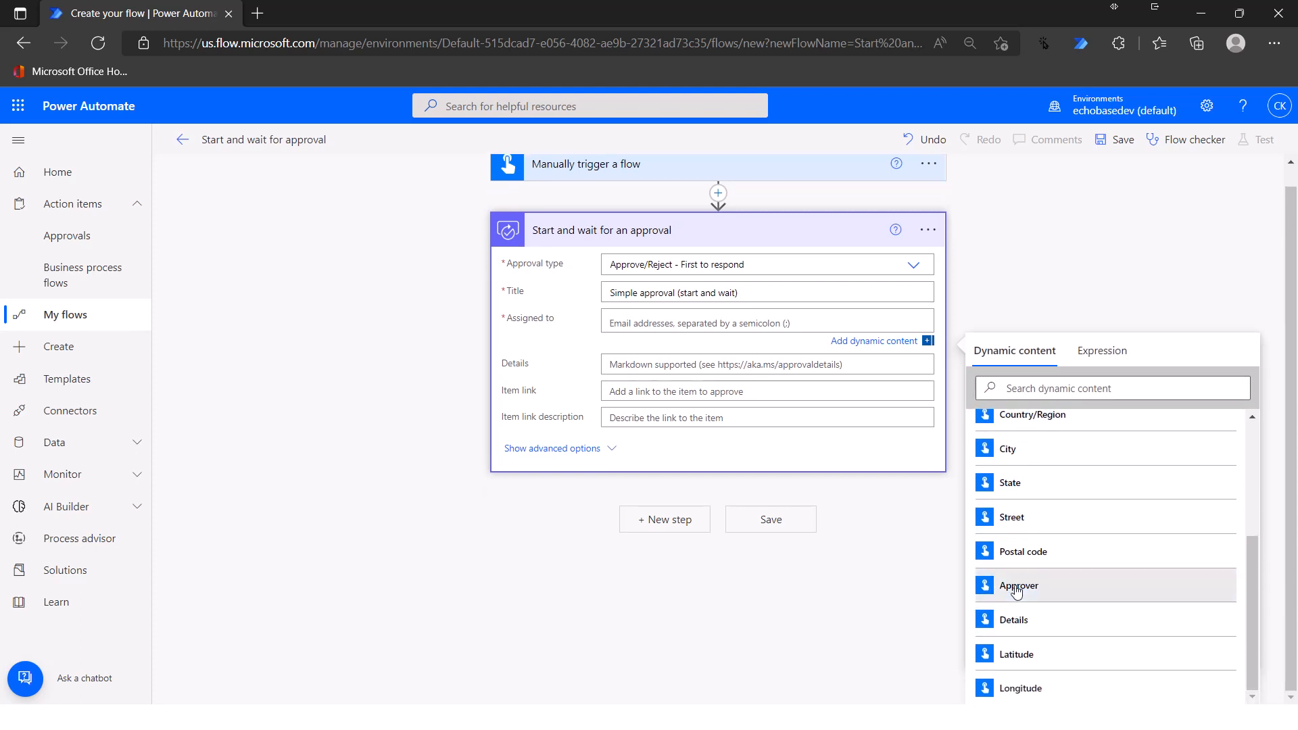
pyautogui.click(1025, 594)
pyautogui.click(678, 362)
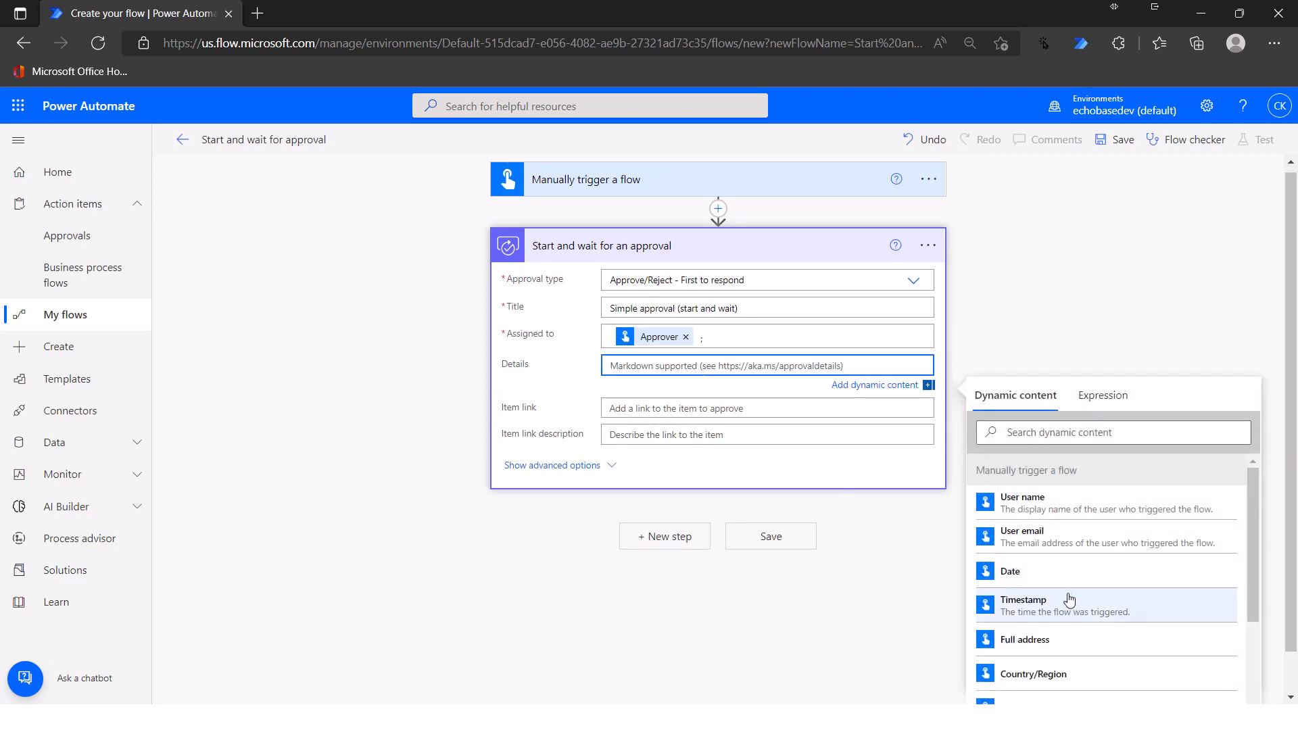
pyautogui.scroll(-5, 1062, 602)
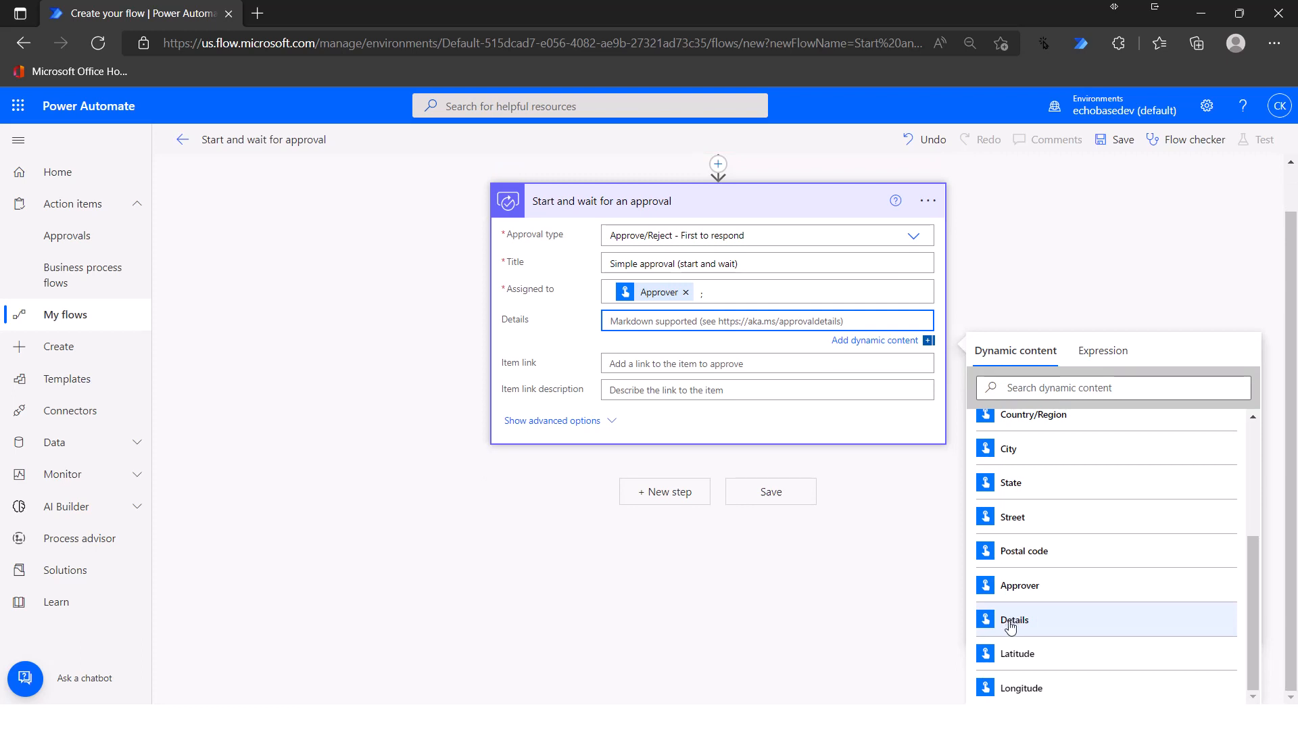
pyautogui.click(1011, 620)
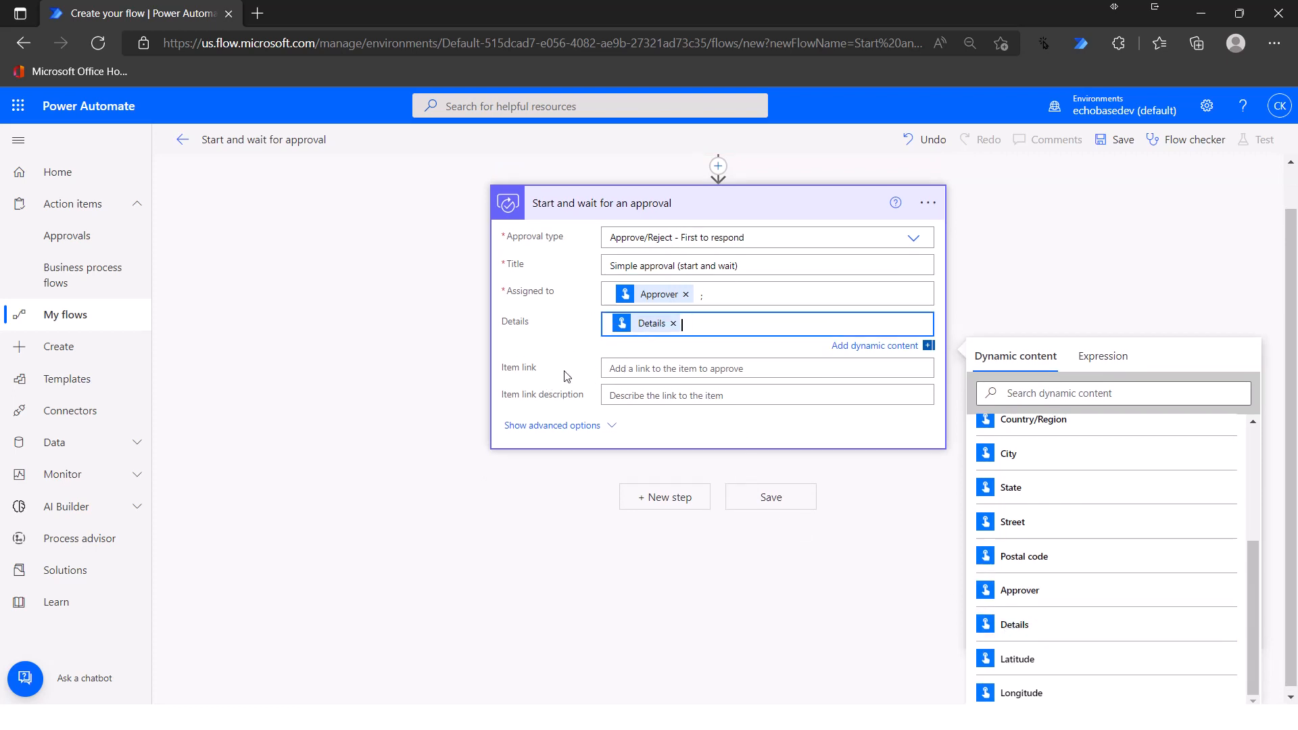
pyautogui.click(529, 371)
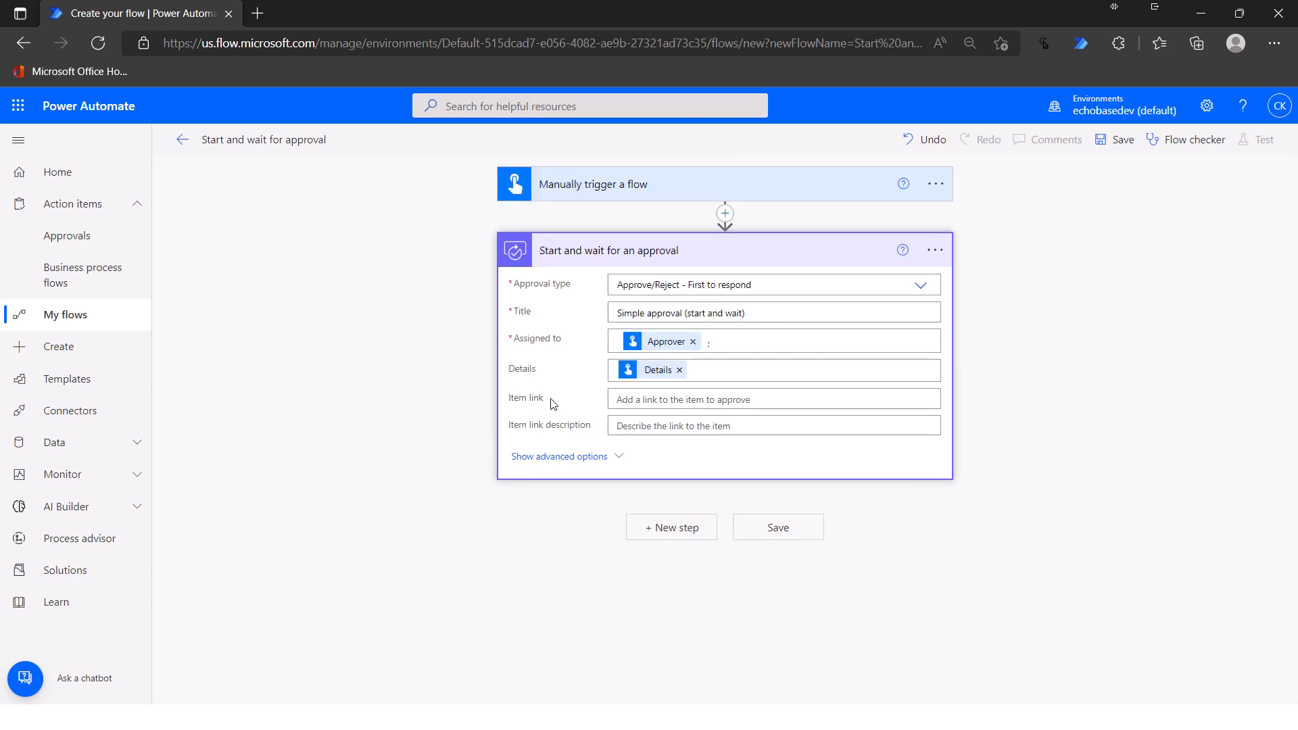
# - Expand the approval action's advanced options and examine its item link, notification and reassignment settings
pyautogui.click(627, 403)
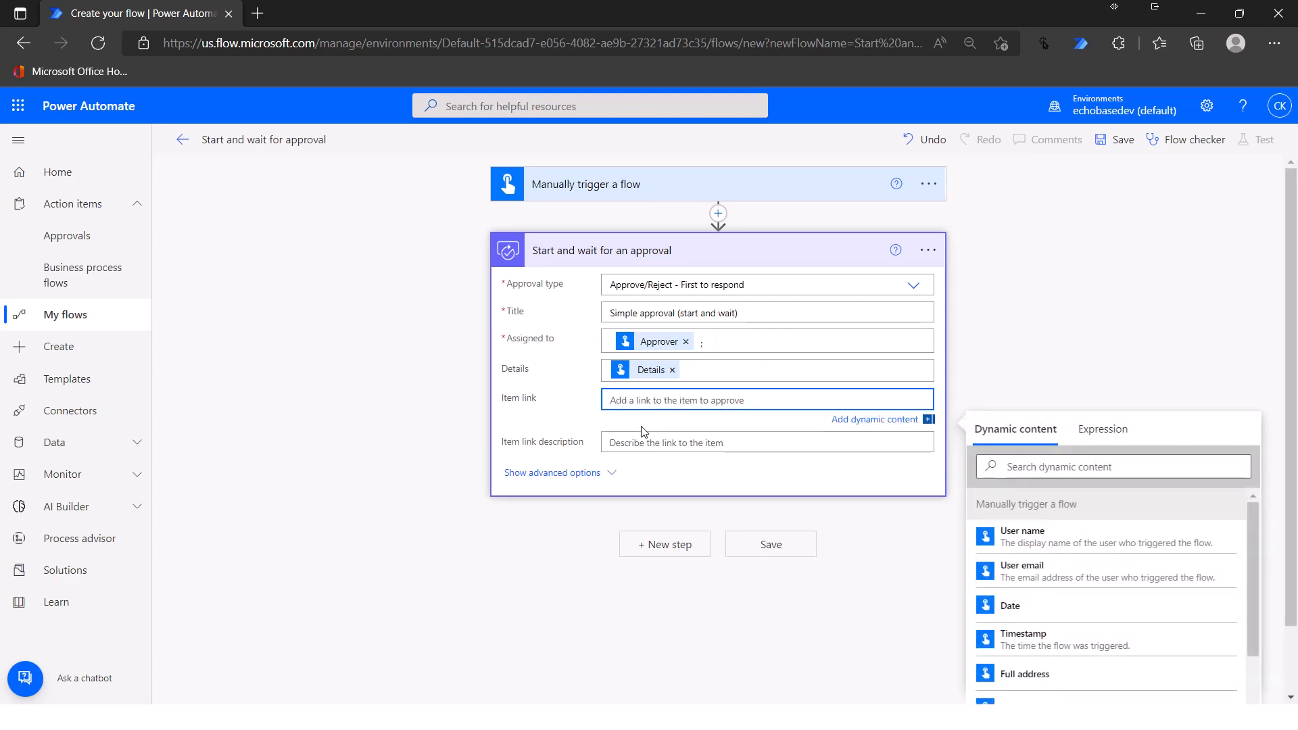
pyautogui.click(553, 478)
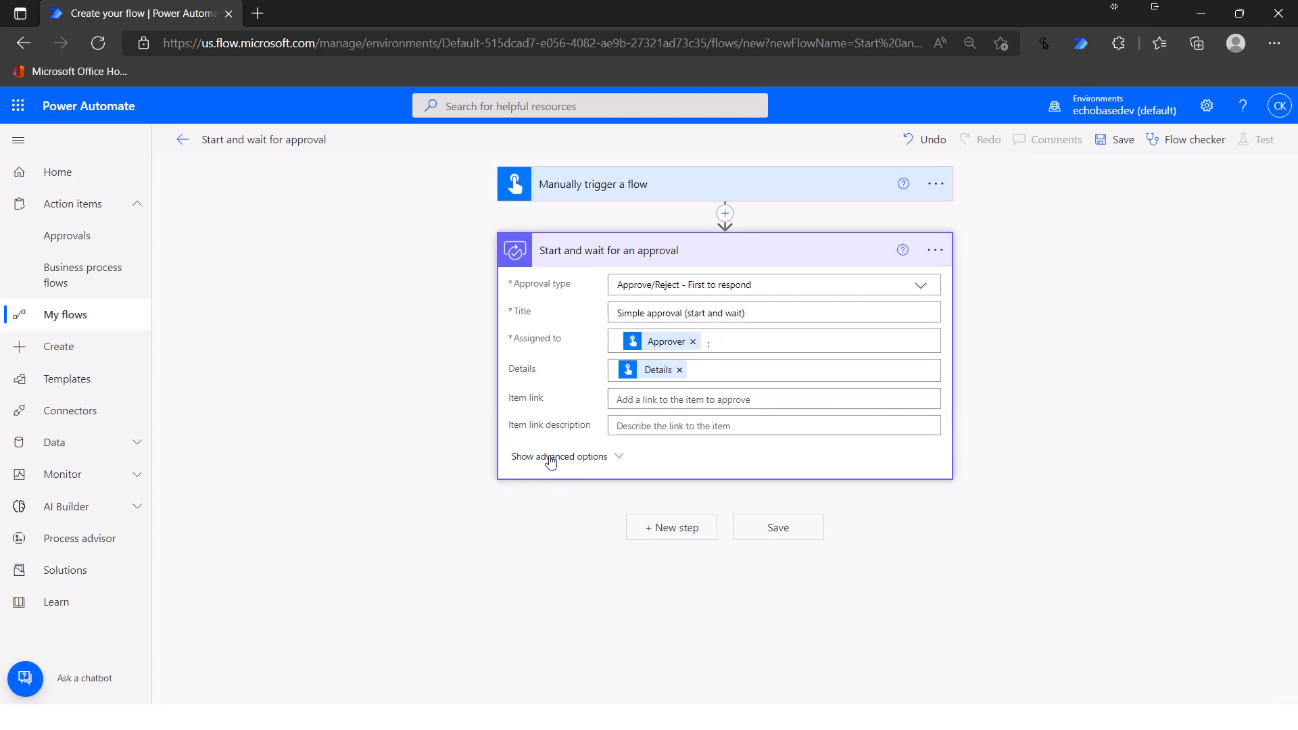
pyautogui.click(553, 455)
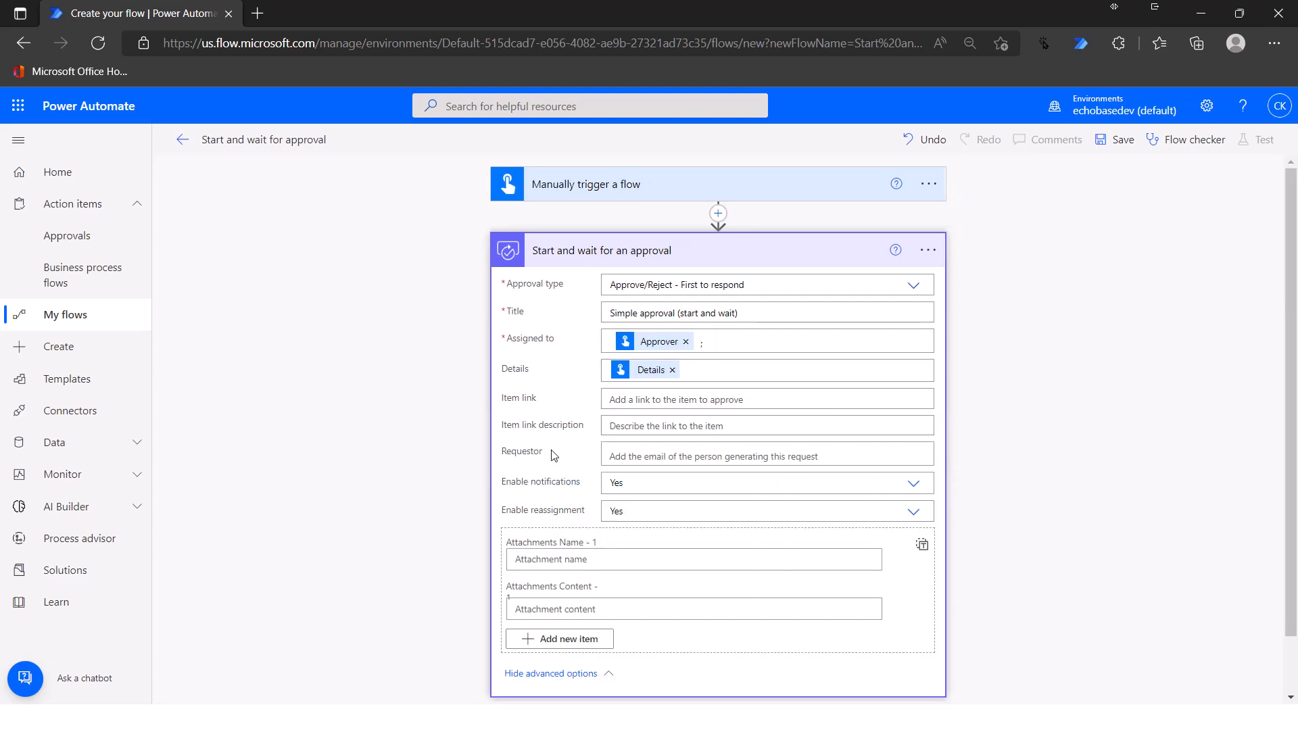
pyautogui.click(653, 485)
pyautogui.click(646, 522)
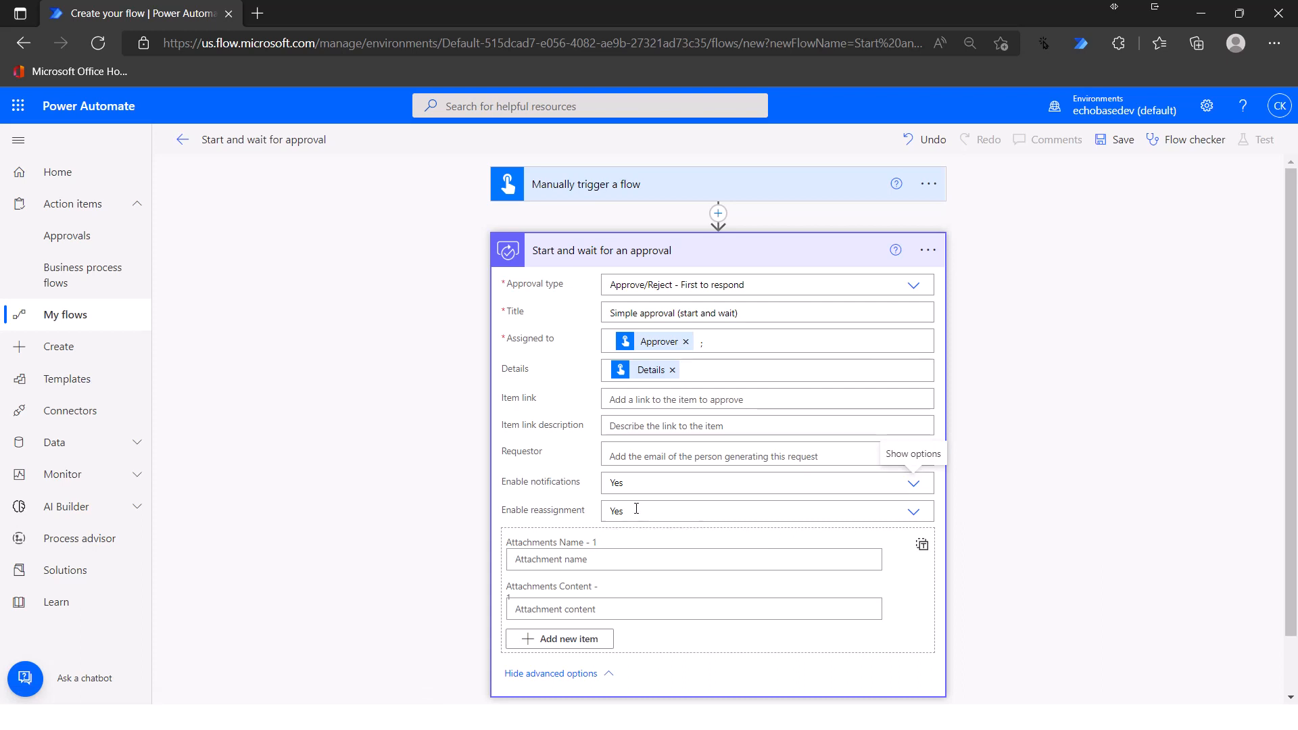
pyautogui.click(636, 514)
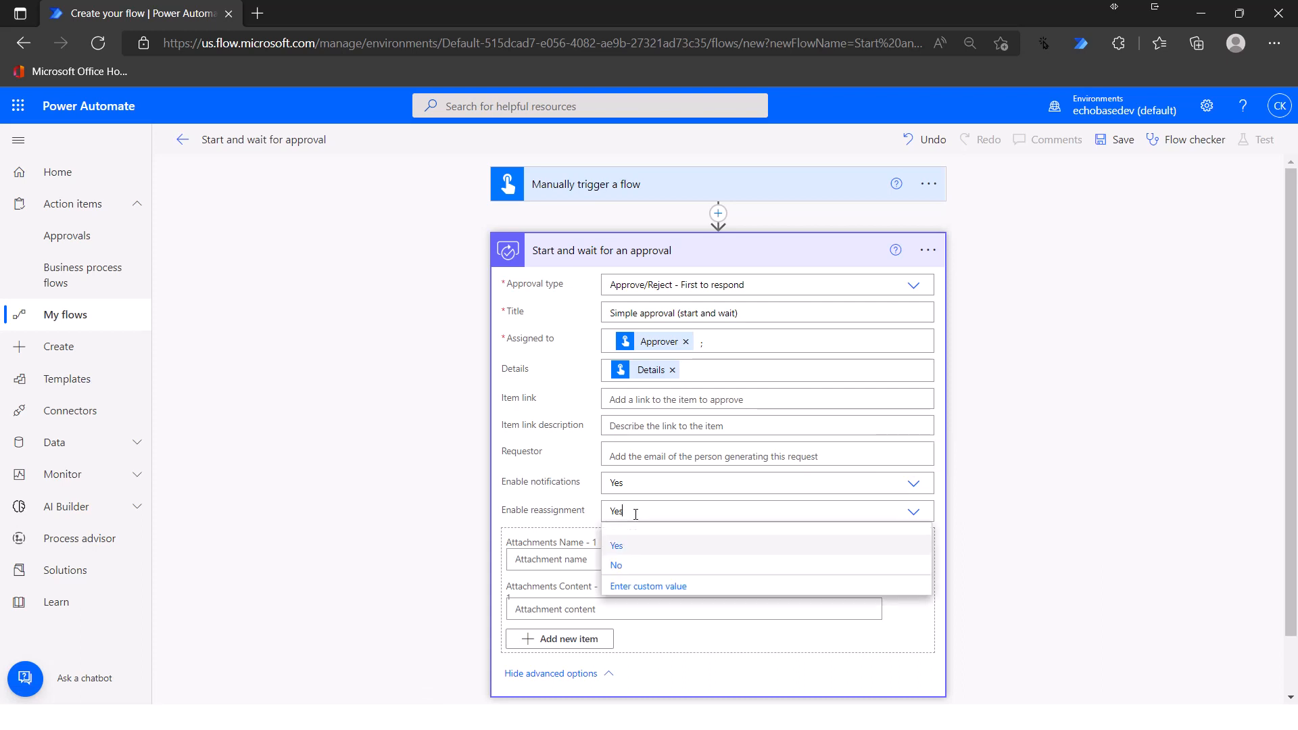
pyautogui.click(559, 525)
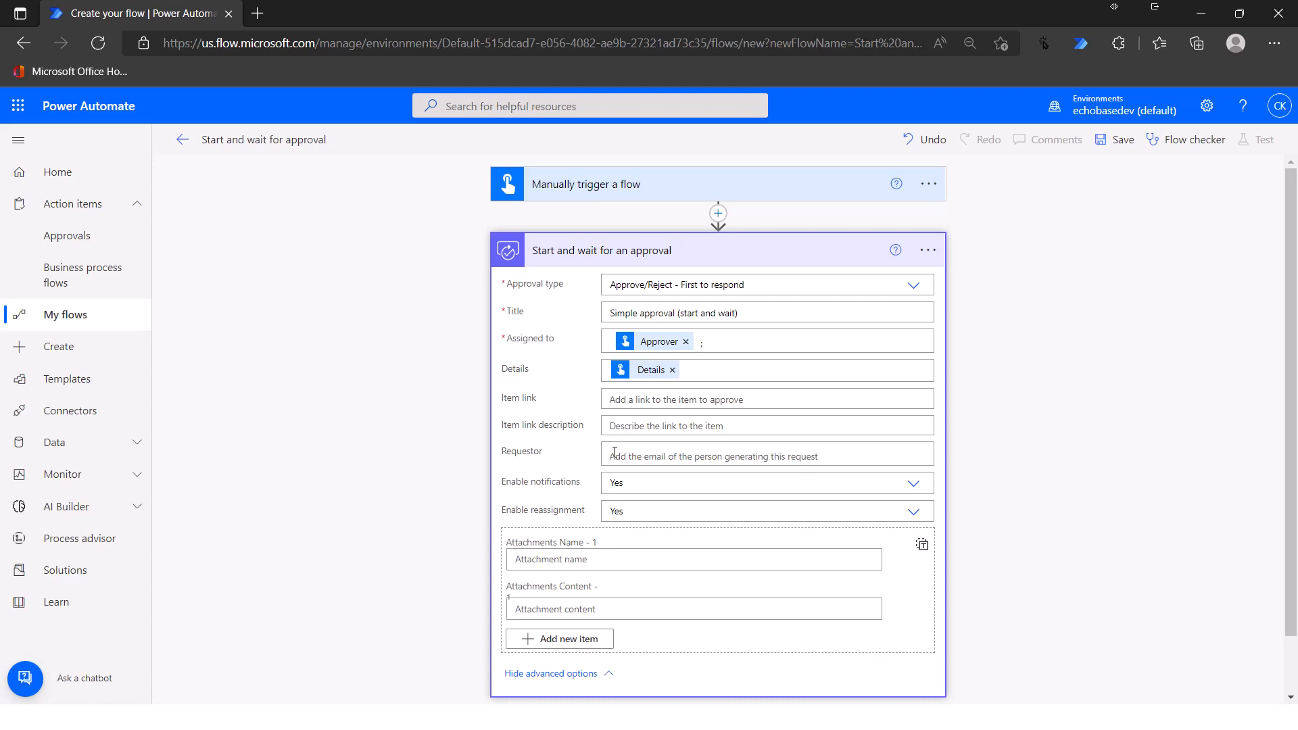
# - Check the connection used by the approval action and review its Requestor and attachment fields
pyautogui.click(927, 251)
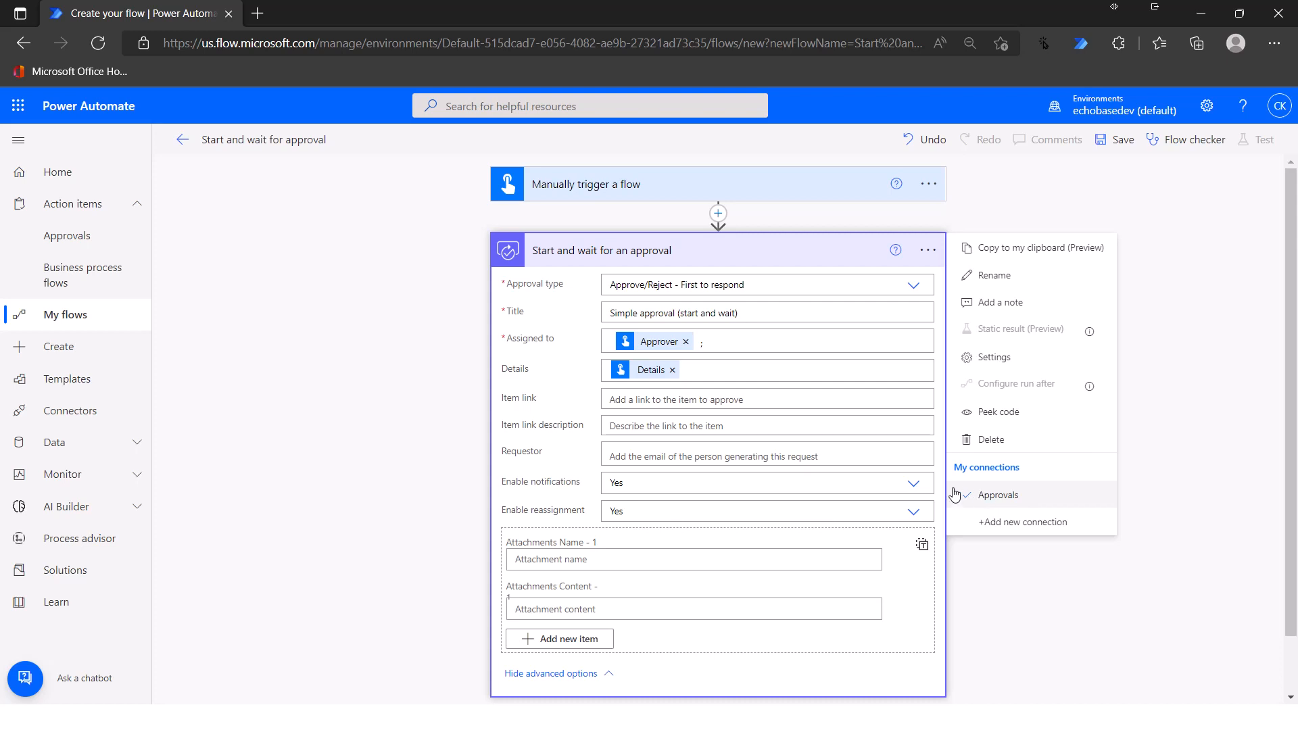
pyautogui.click(618, 458)
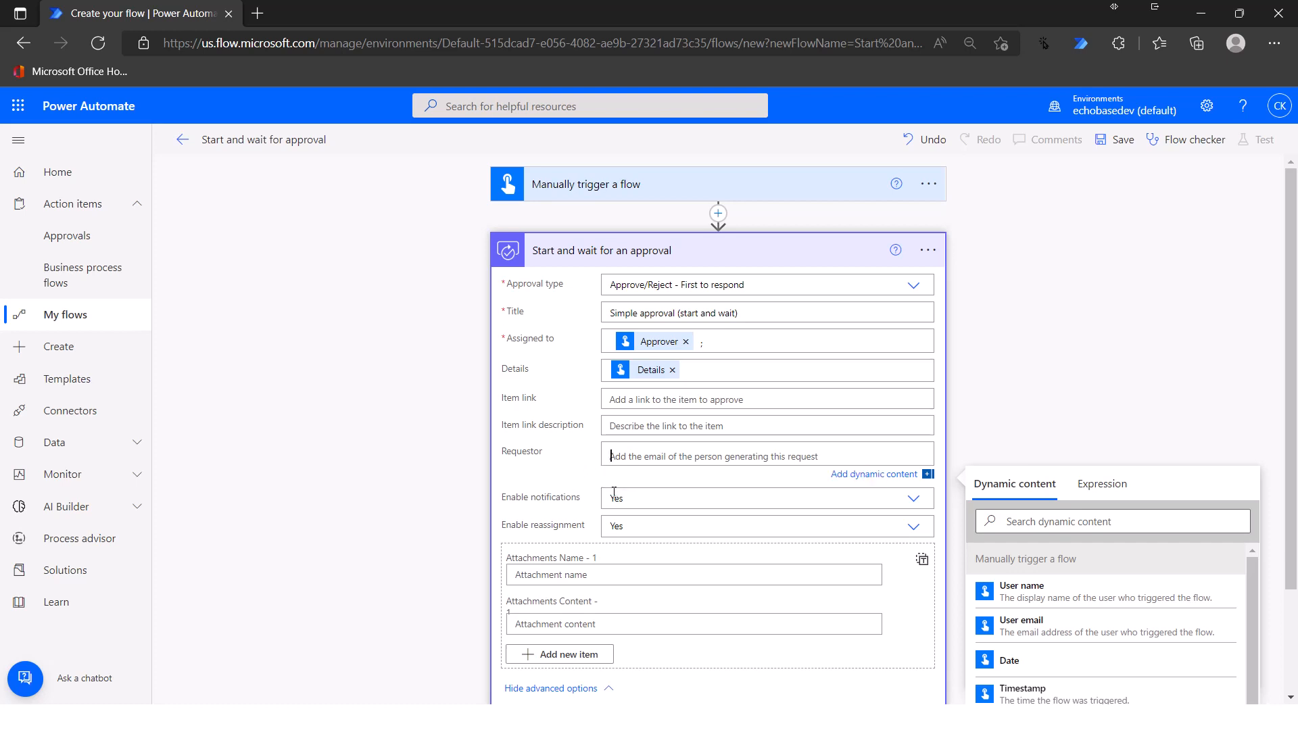
pyautogui.scroll(-2, 674, 442)
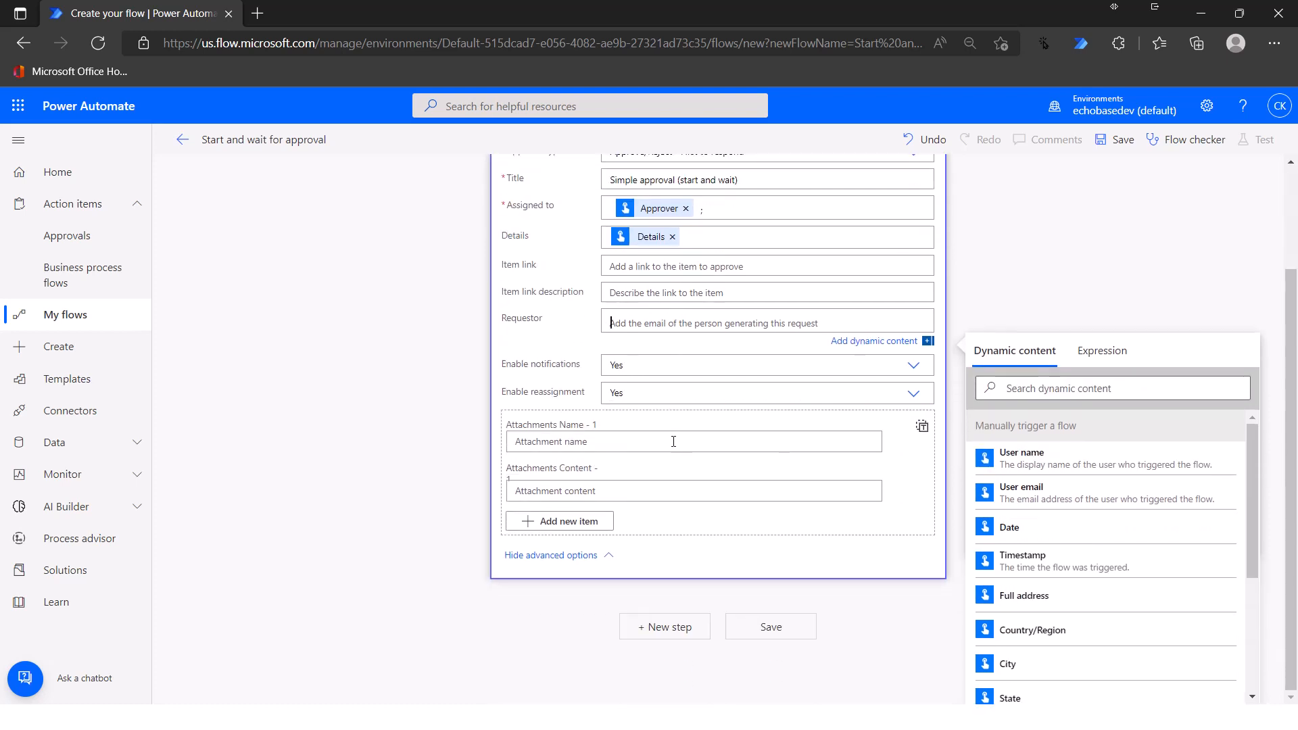
pyautogui.scroll(2, 673, 442)
pyautogui.scroll(-2, 832, 499)
pyautogui.click(762, 632)
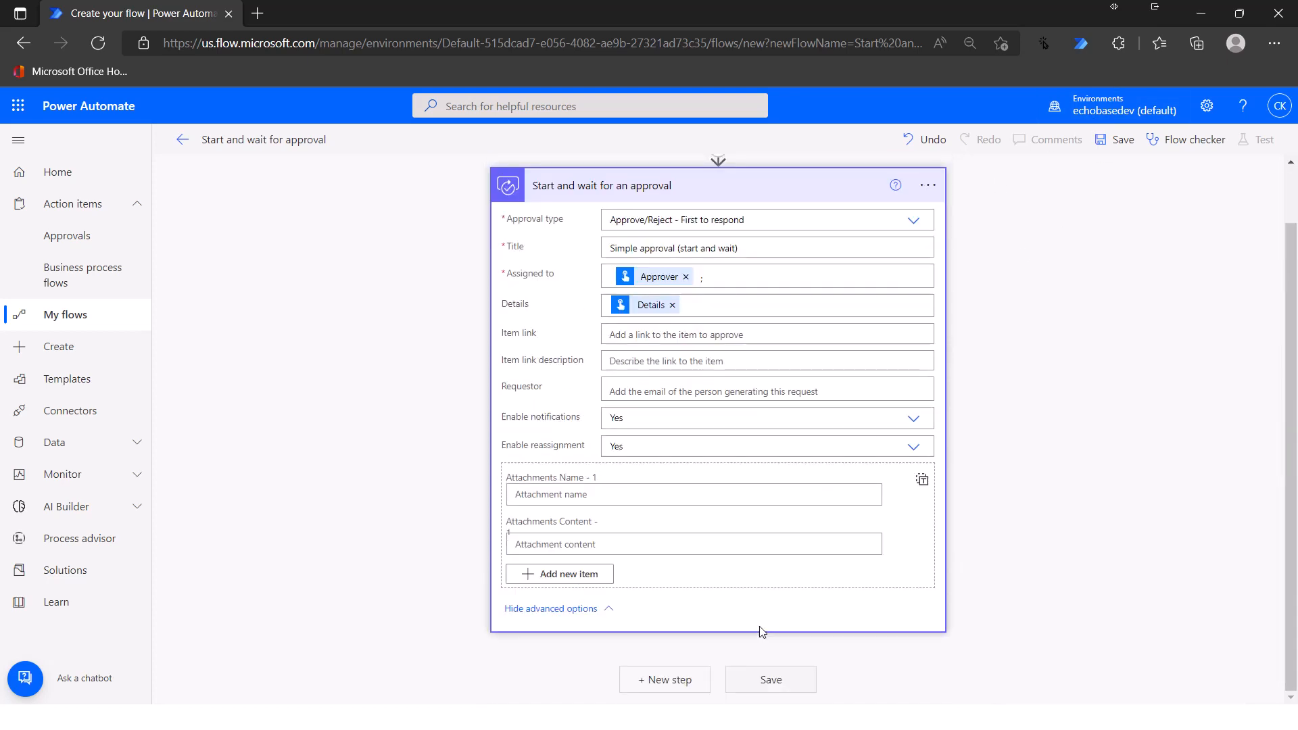
# - Add a Compose action from Data Operation as a new step after the approval action
pyautogui.click(672, 681)
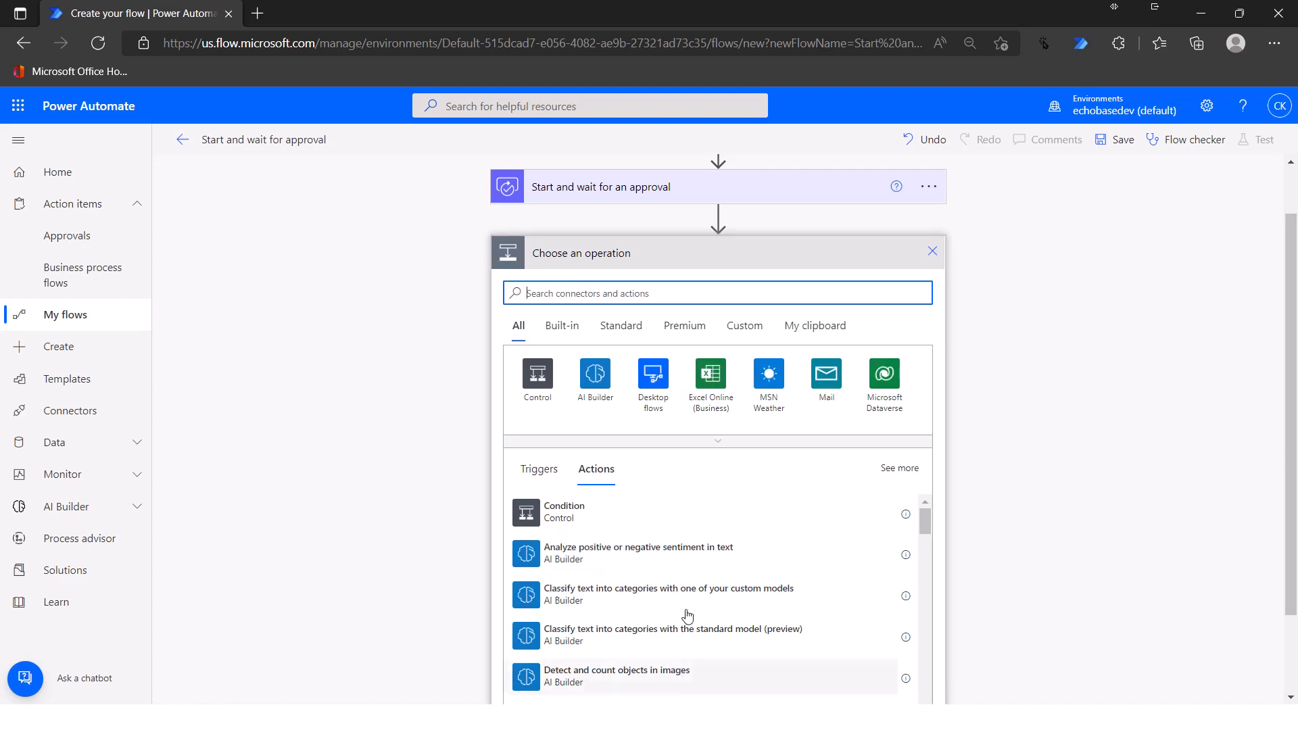
pyautogui.write('Co')
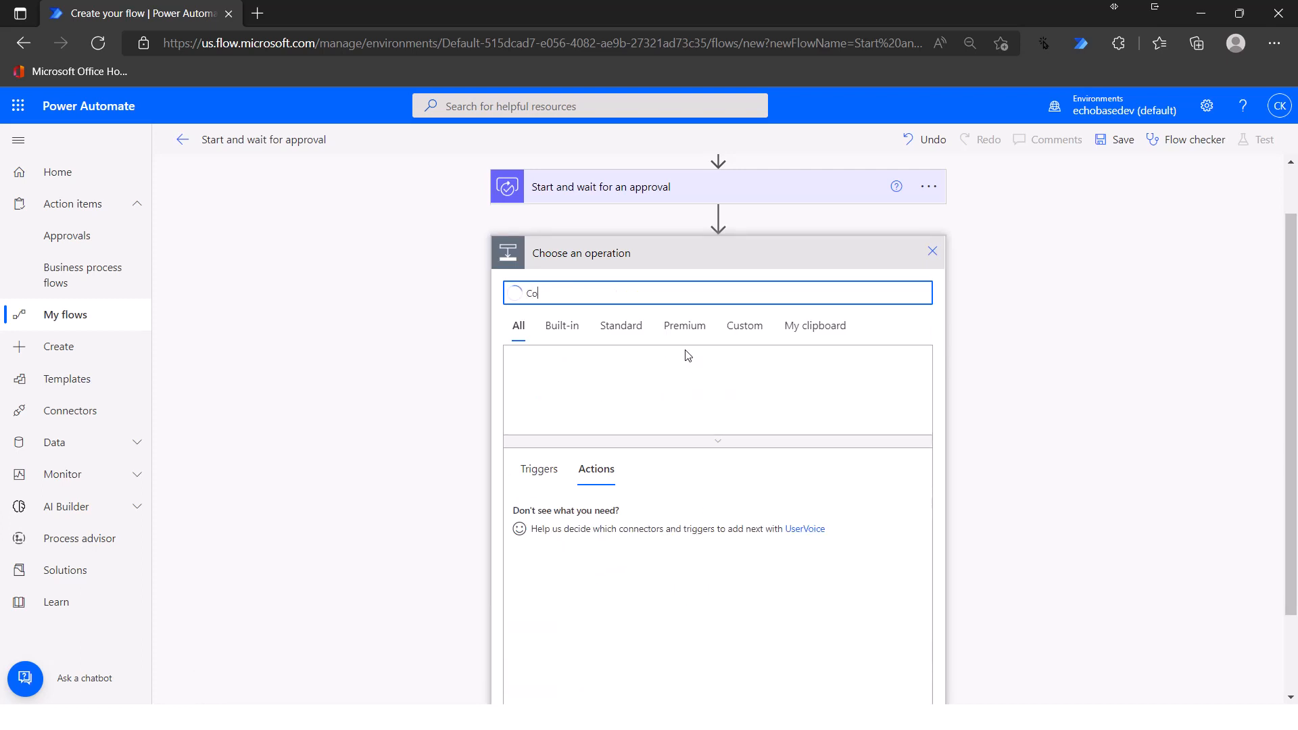
pyautogui.write('mpose')
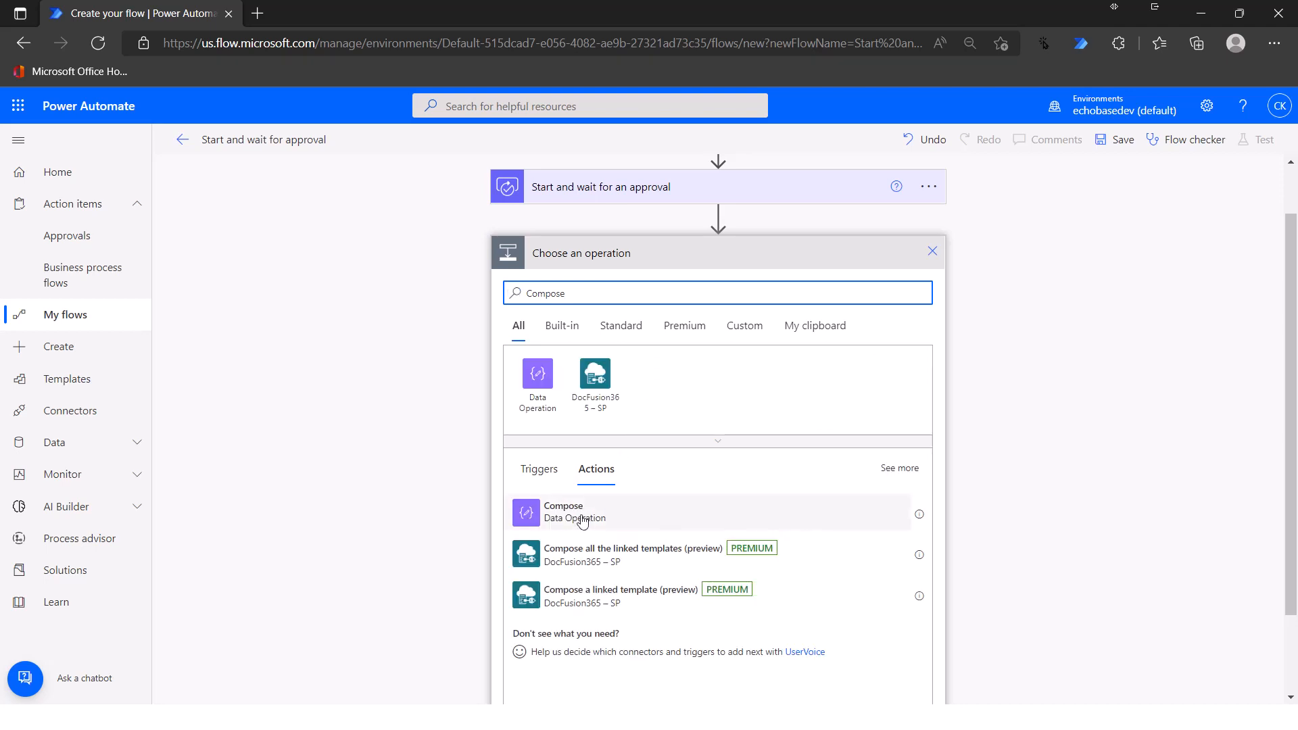
pyautogui.click(572, 513)
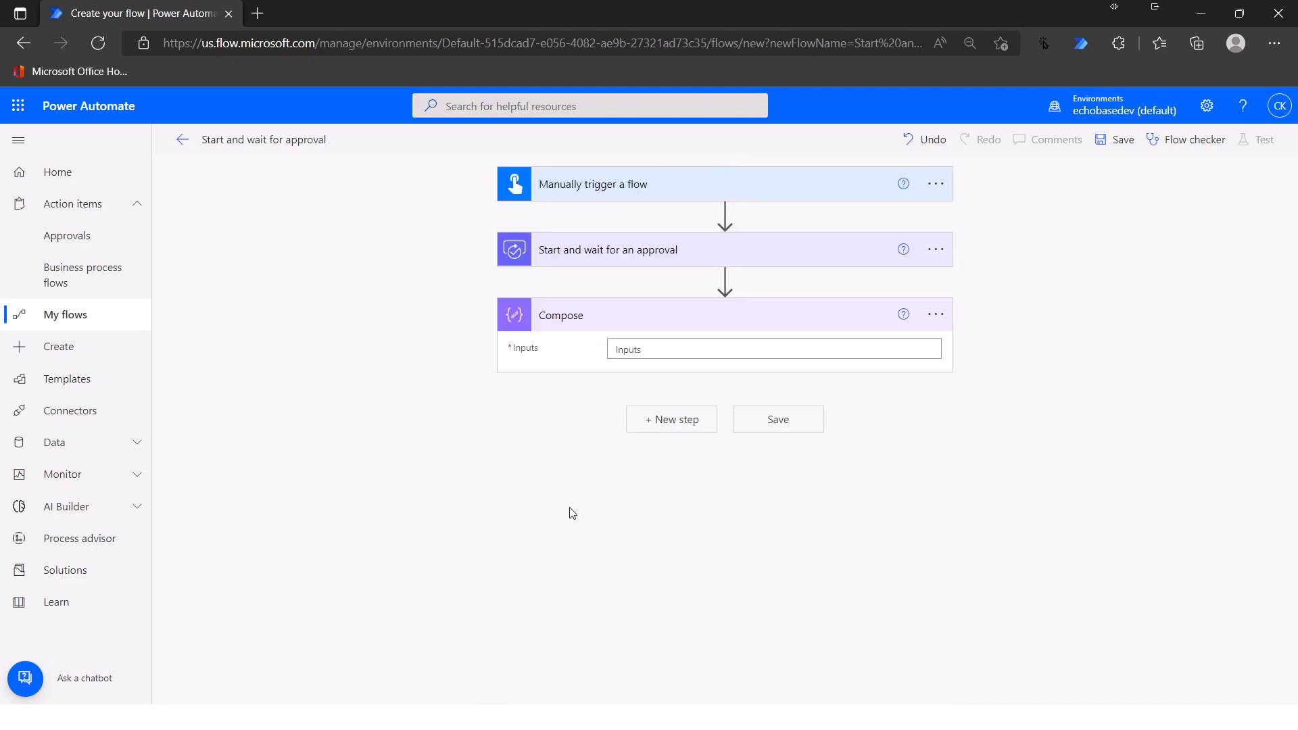
# - Set the Compose action's Inputs to the body output of "Start and wait for an approval" and save the flow
pyautogui.click(708, 351)
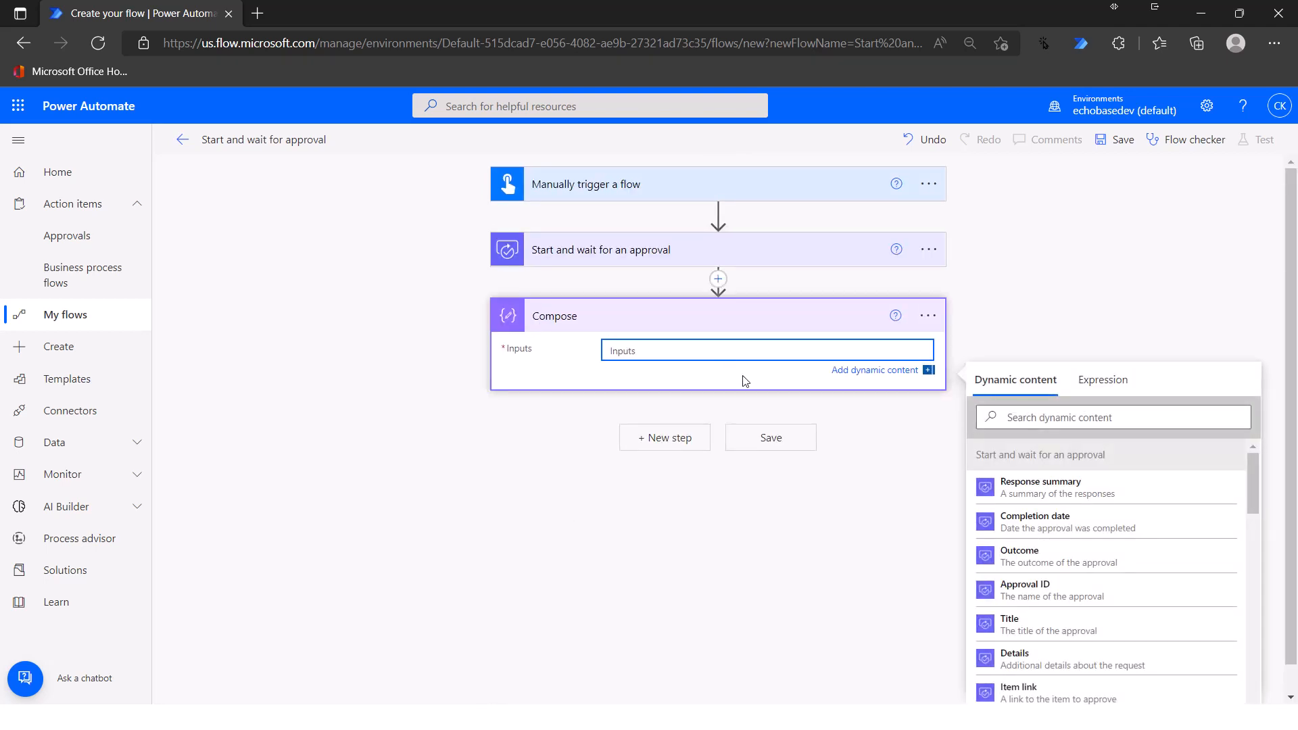
pyautogui.scroll(-5, 1075, 583)
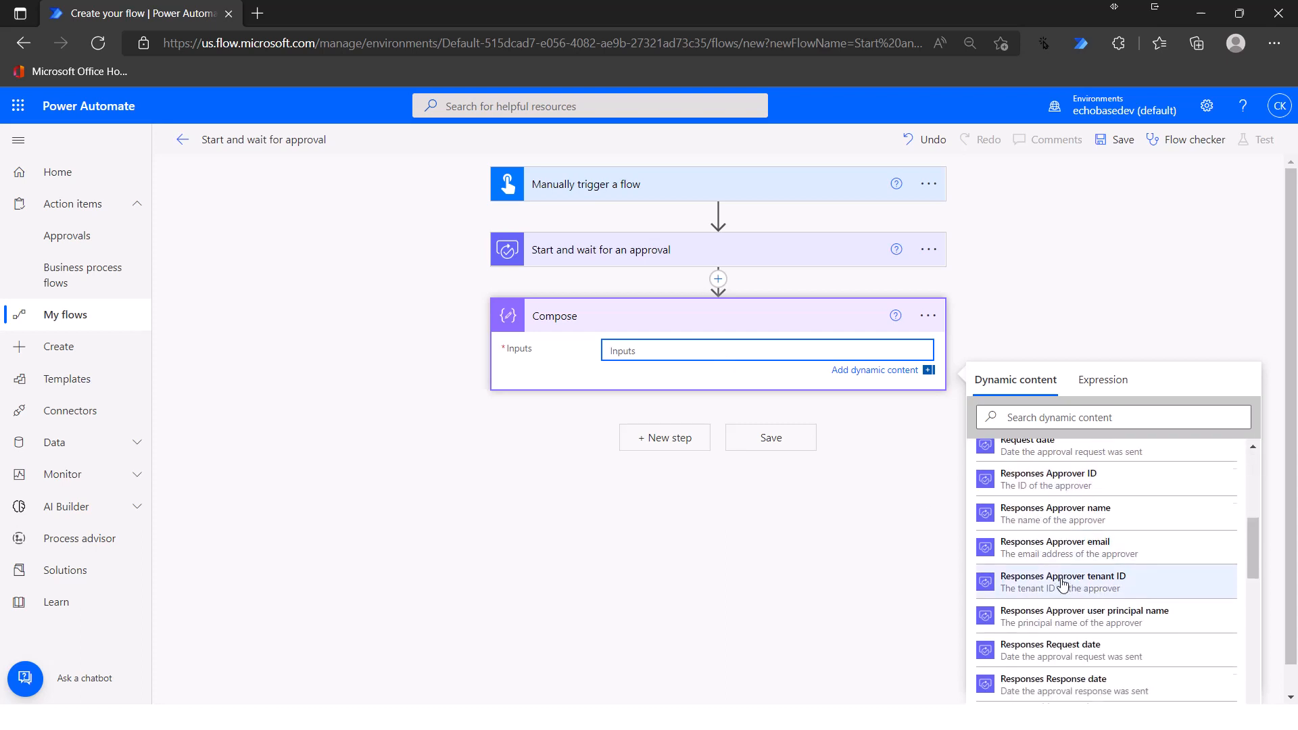
pyautogui.scroll(-4, 1064, 580)
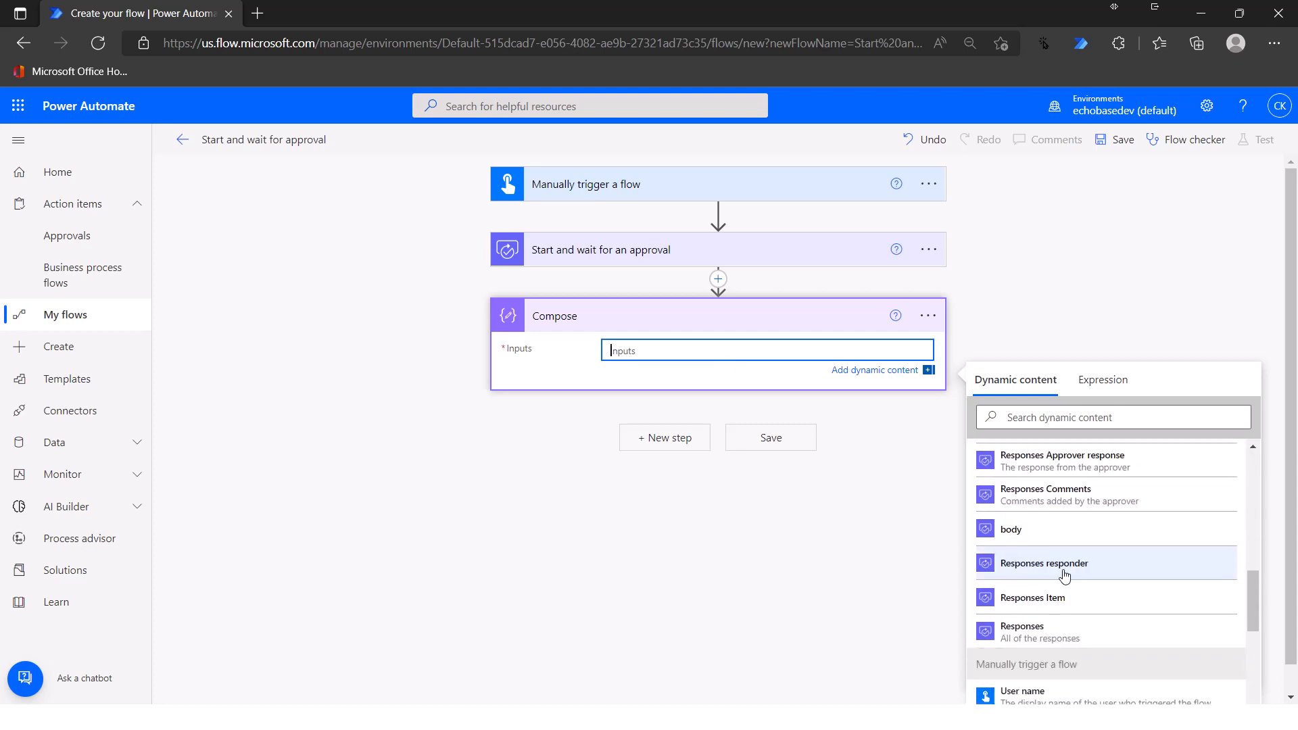
pyautogui.click(1020, 533)
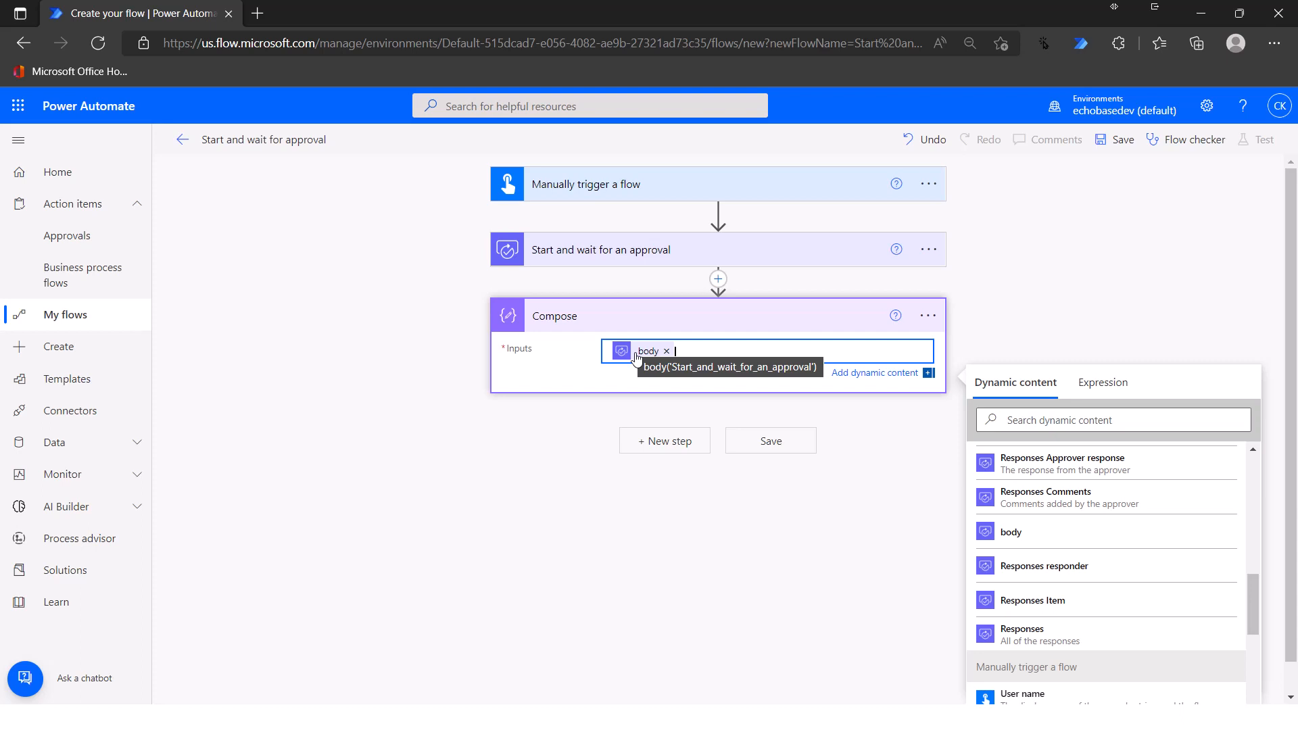
pyautogui.click(1099, 141)
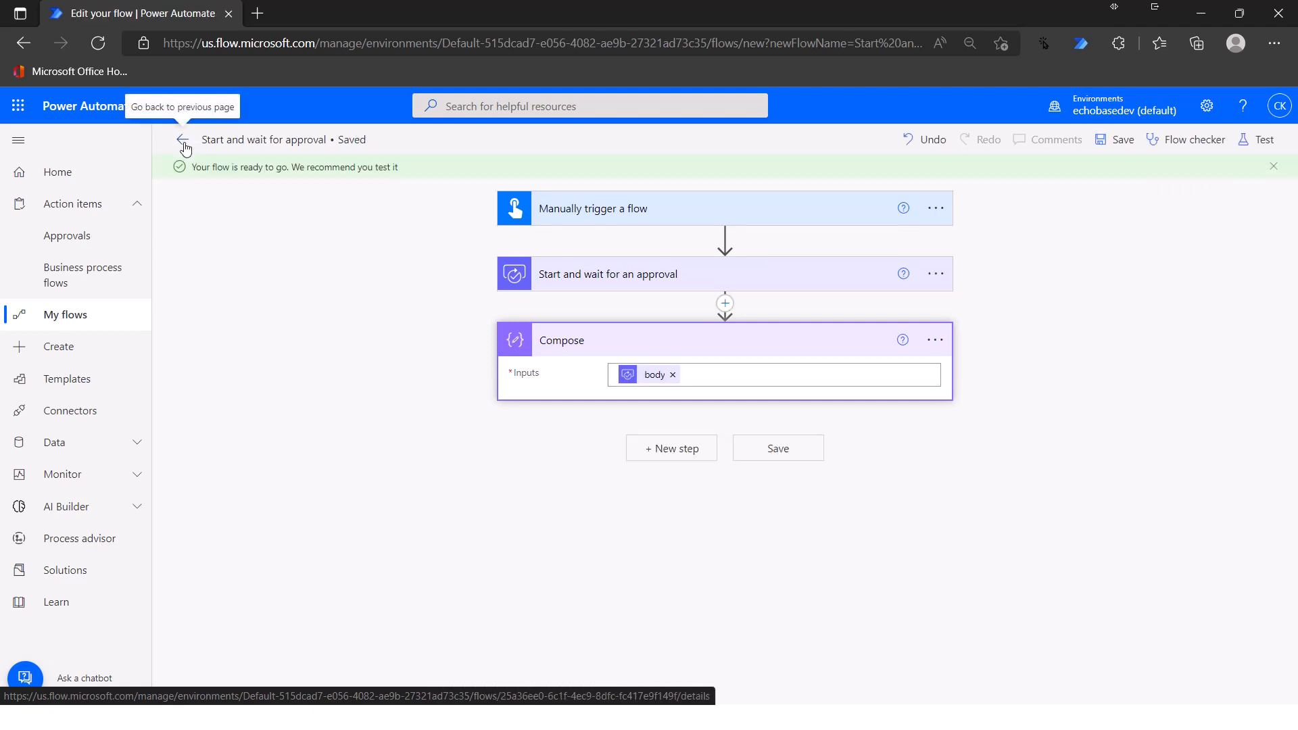
# - Return to the flow's details page, start a run with the Approvals connection, and choose the flow owner as the approver
pyautogui.click(183, 142)
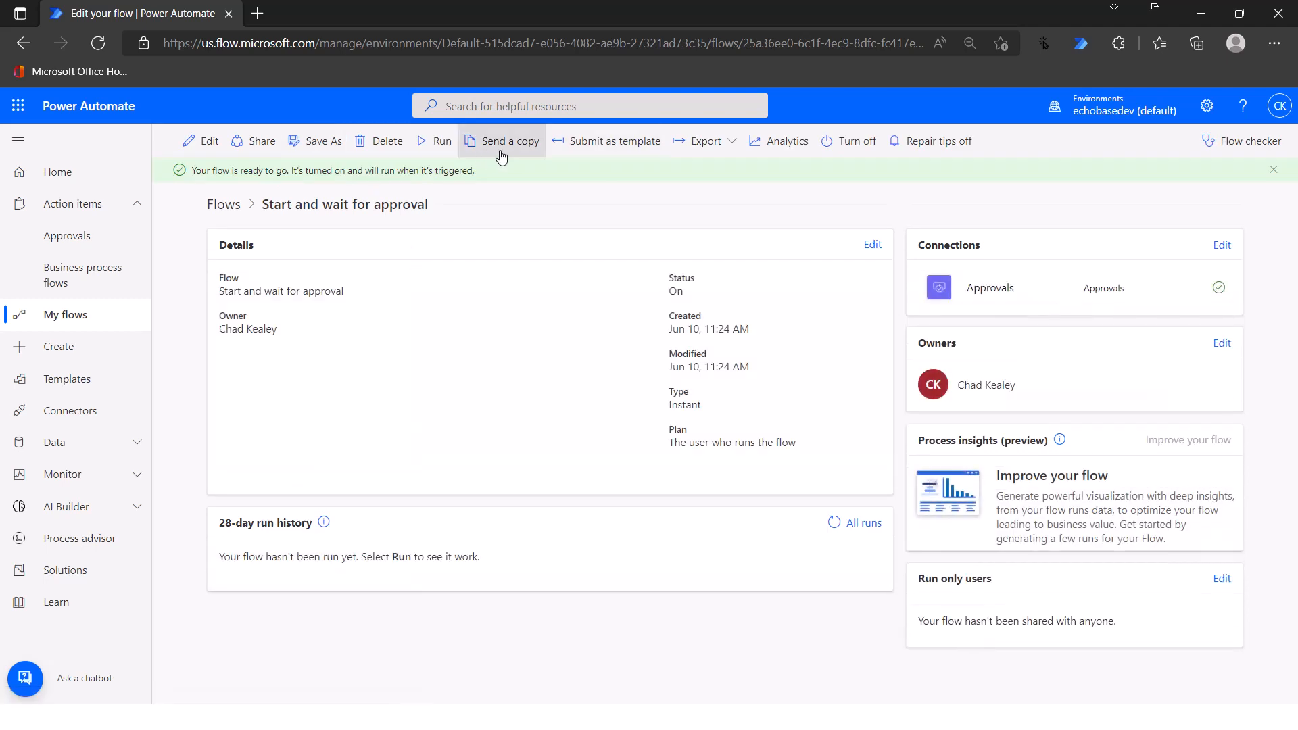
pyautogui.click(424, 144)
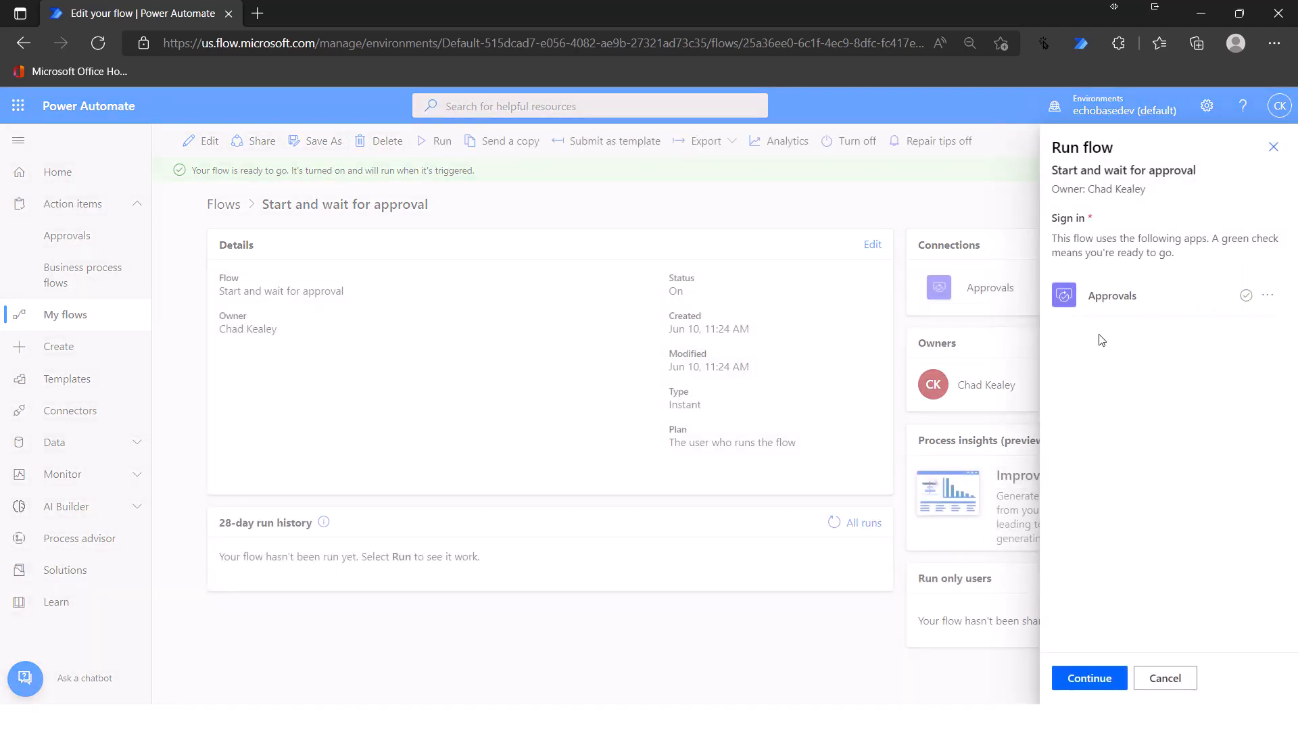
pyautogui.click(1090, 678)
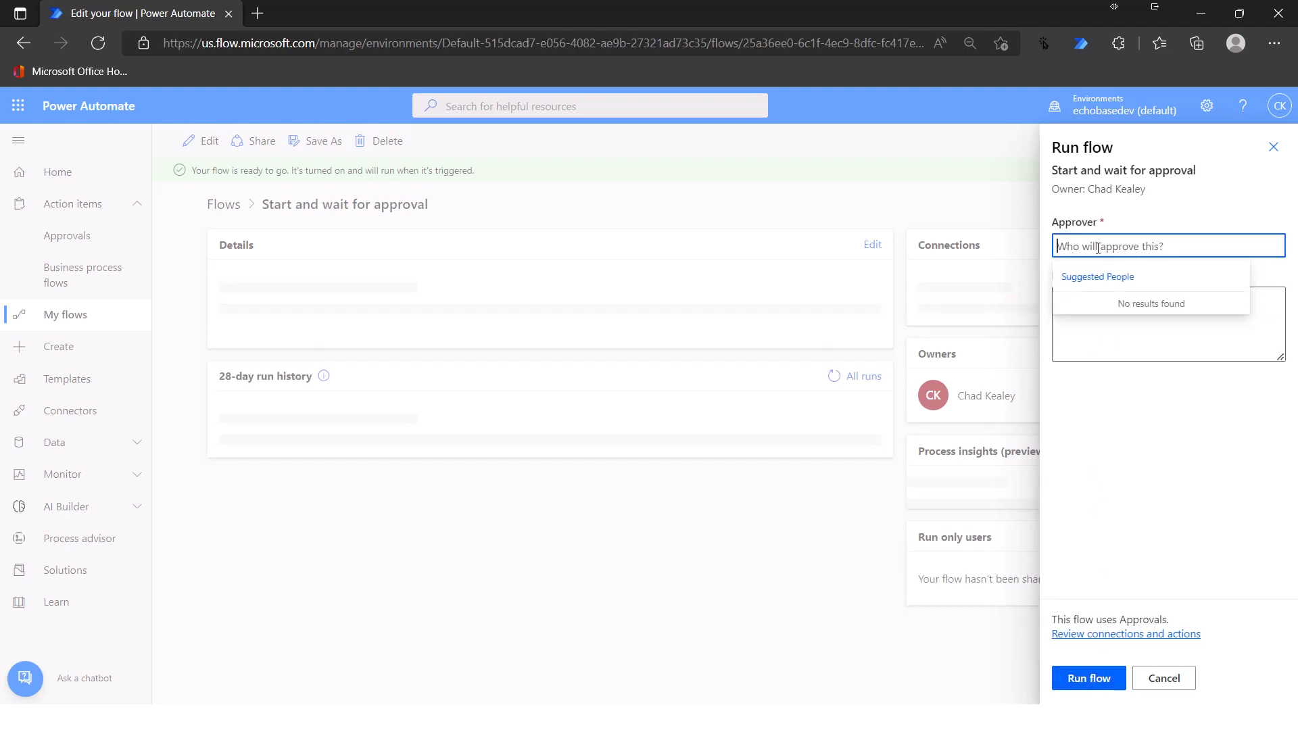
pyautogui.write('cha')
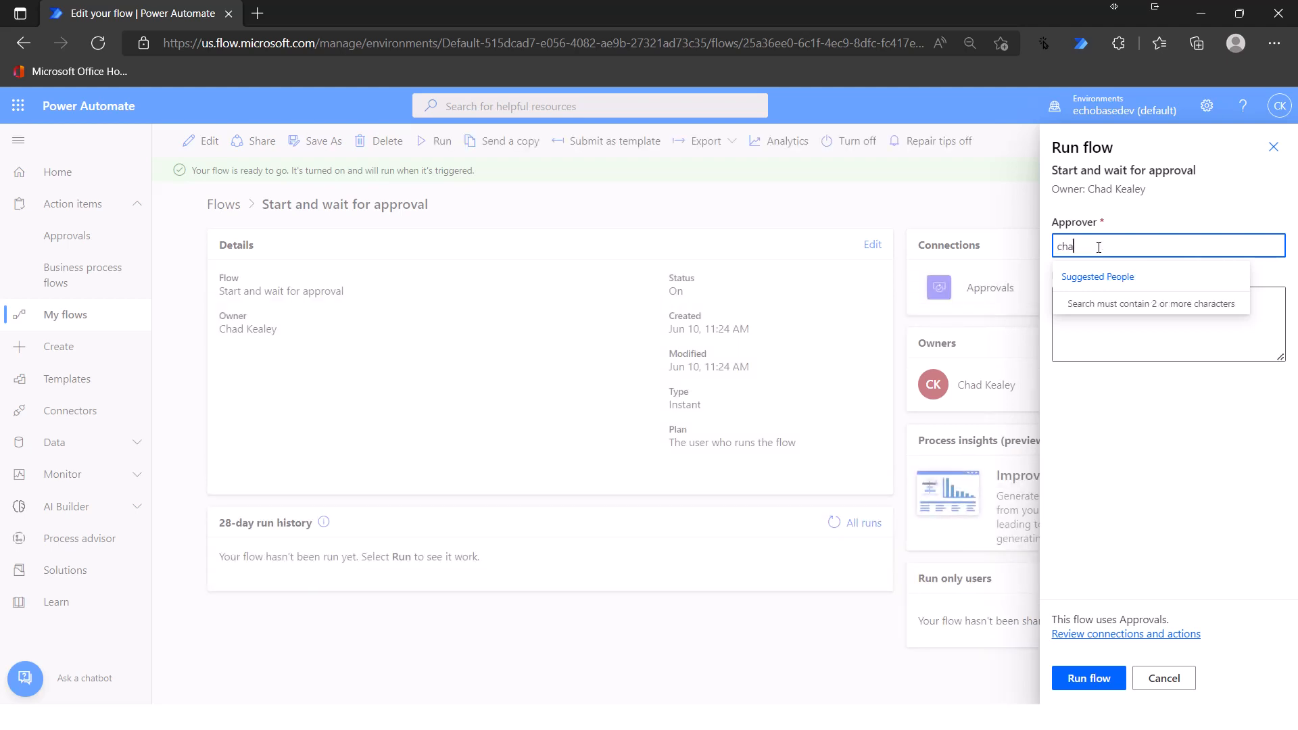
pyautogui.write('d')
pyautogui.click(1113, 304)
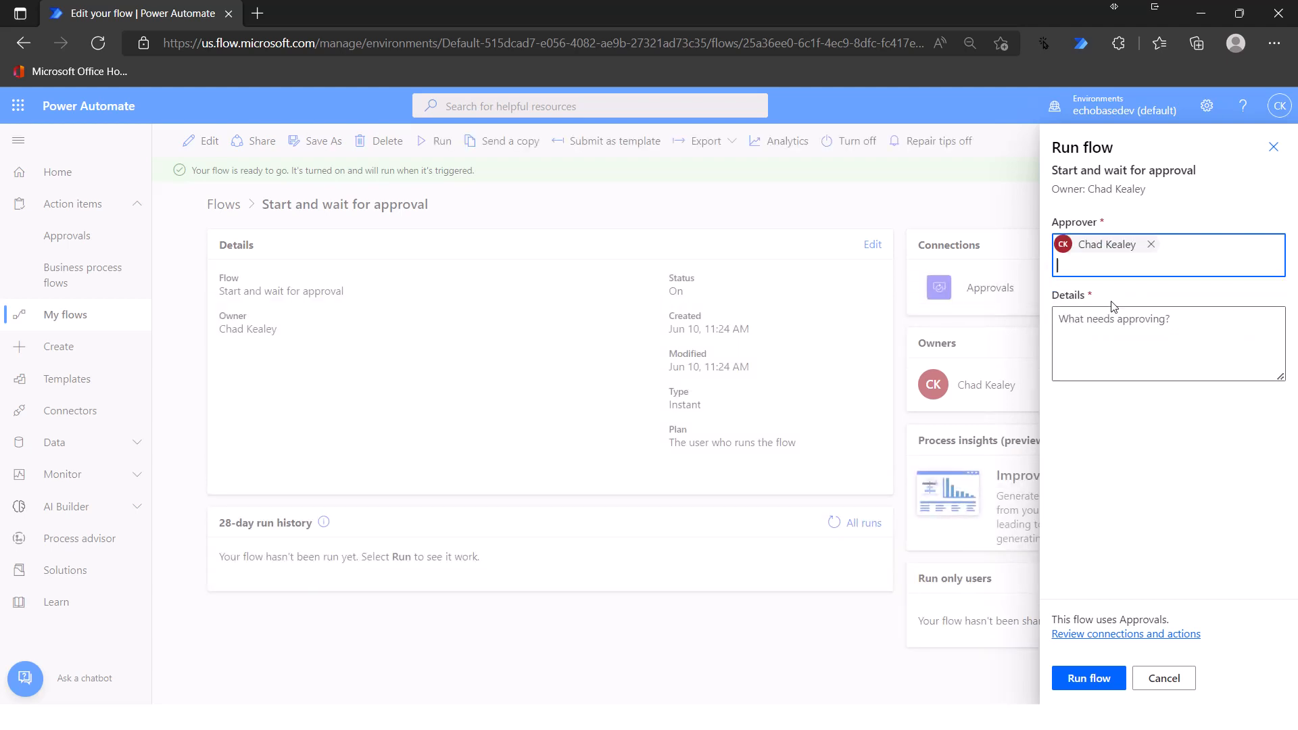
# - Enter "A donut" as the run's Details, run the flow, and close the run pane
pyautogui.click(1097, 332)
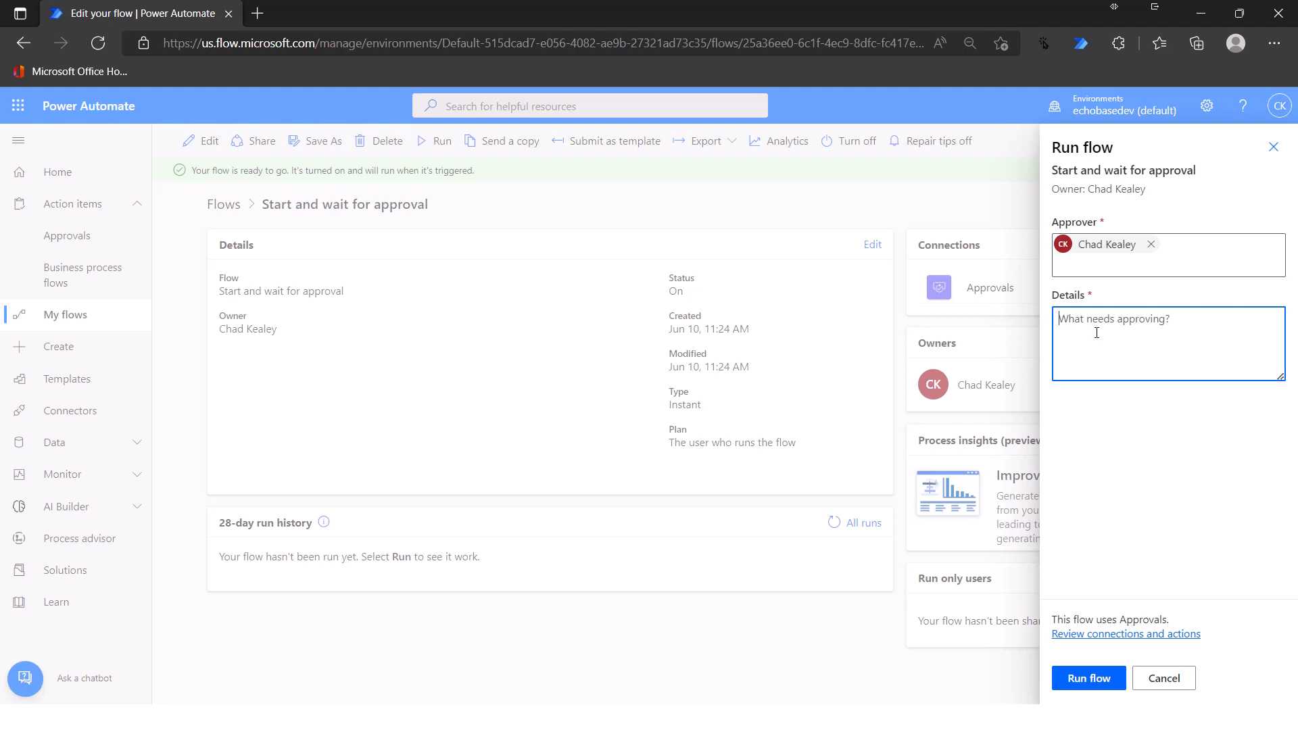
pyautogui.write('A donut')
pyautogui.click(1090, 681)
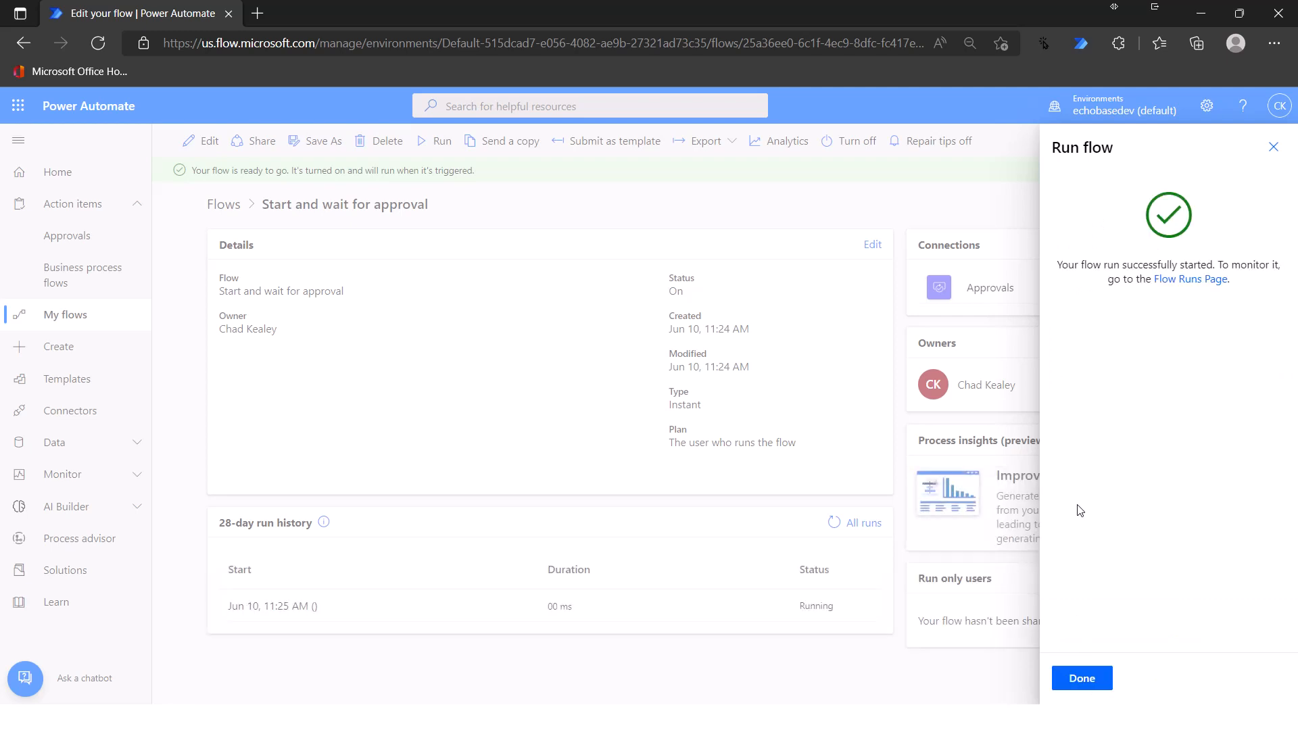
pyautogui.click(1082, 680)
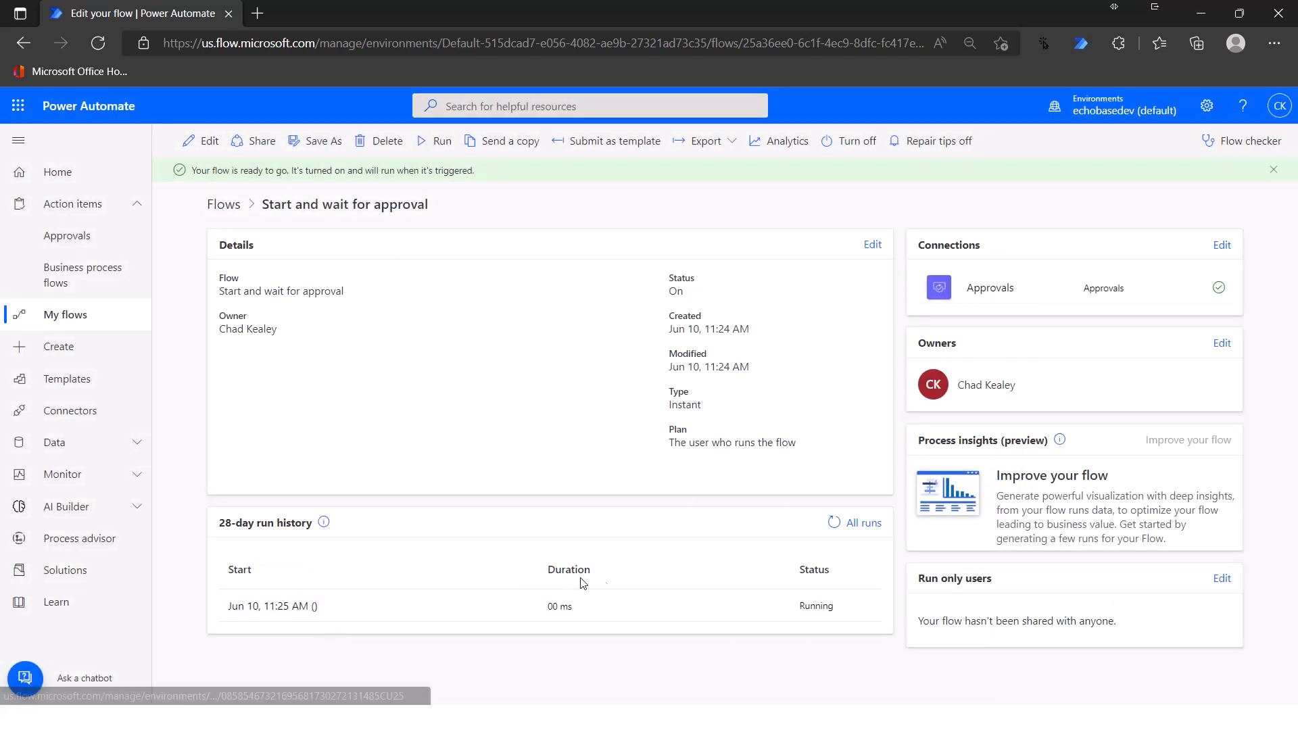
# - Open the latest run from the run history and examine the trigger's outputs and the approval action's progress
pyautogui.click(280, 612)
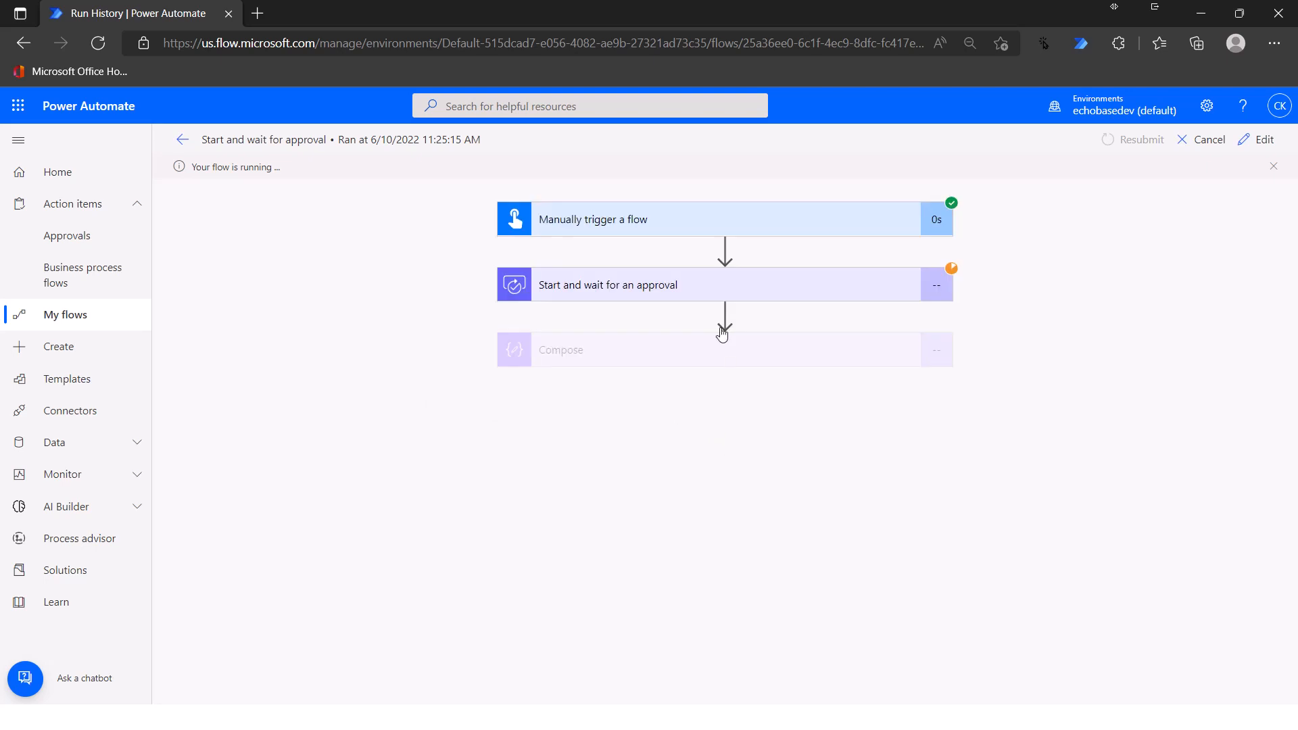
pyautogui.click(779, 215)
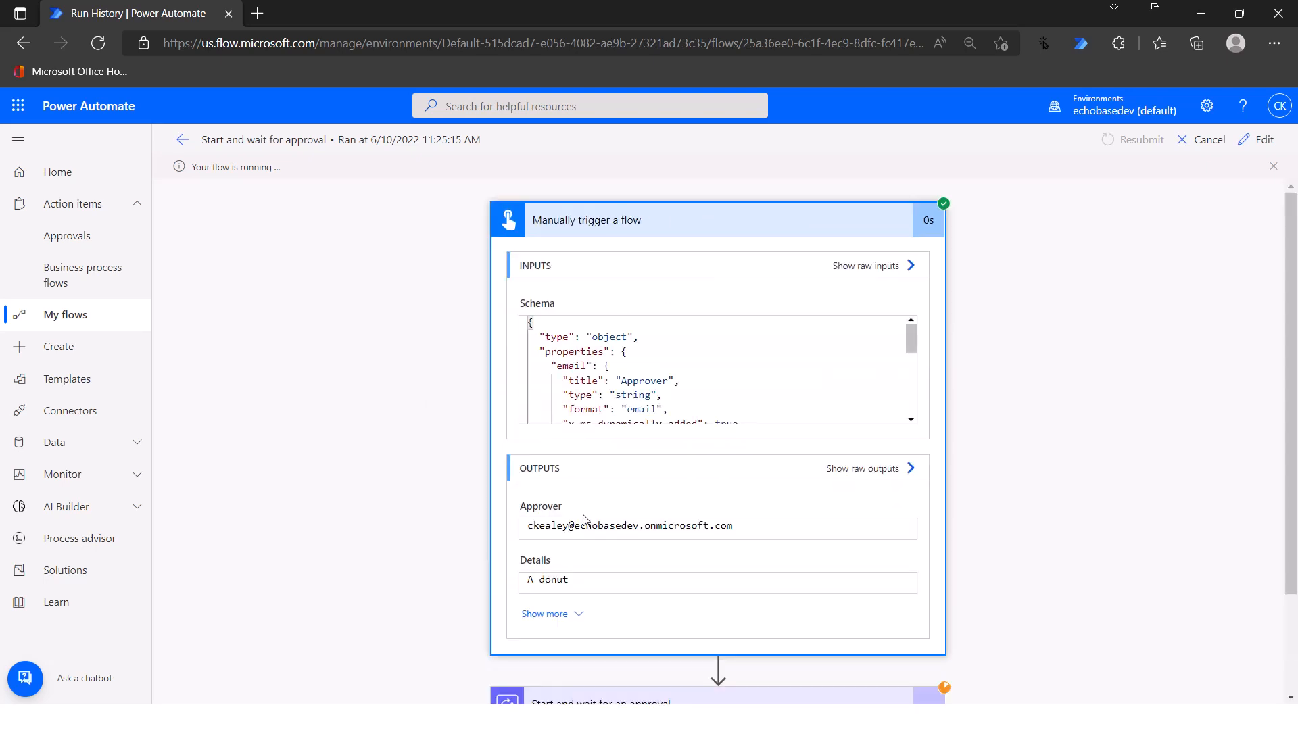
pyautogui.scroll(-2, 639, 609)
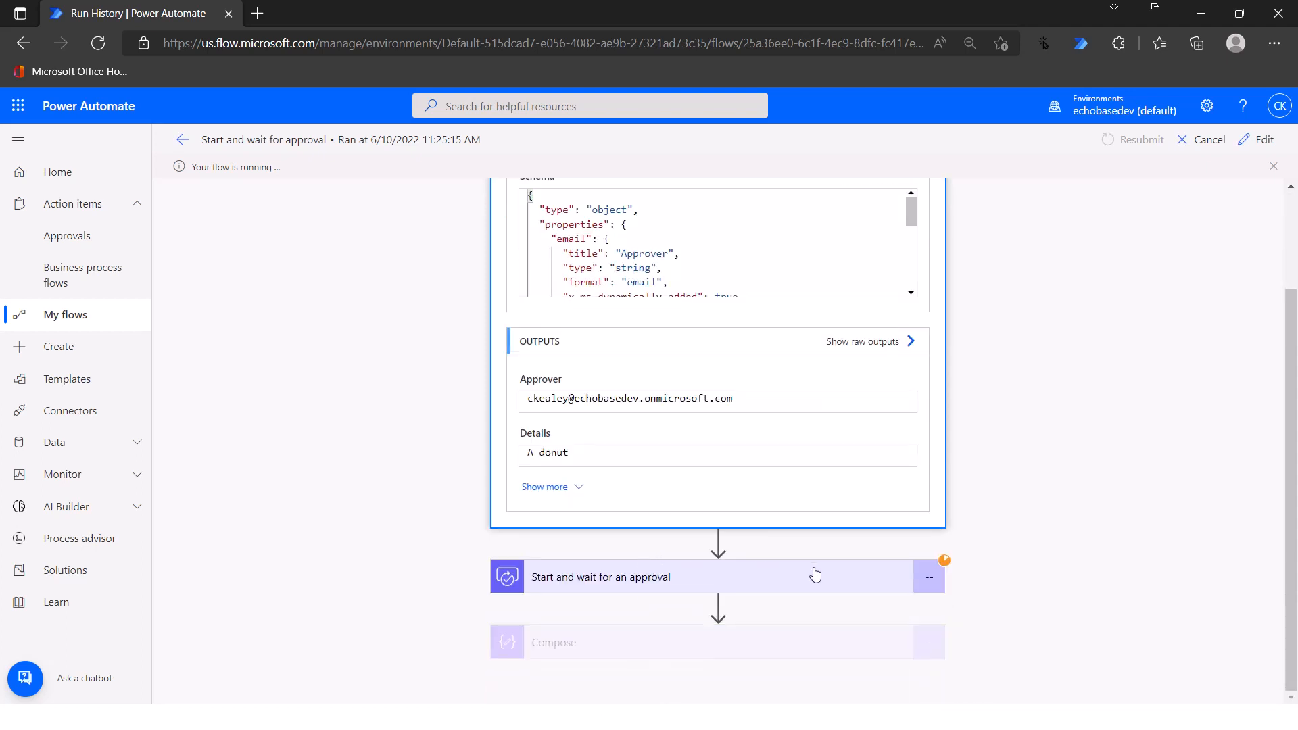
pyautogui.click(874, 584)
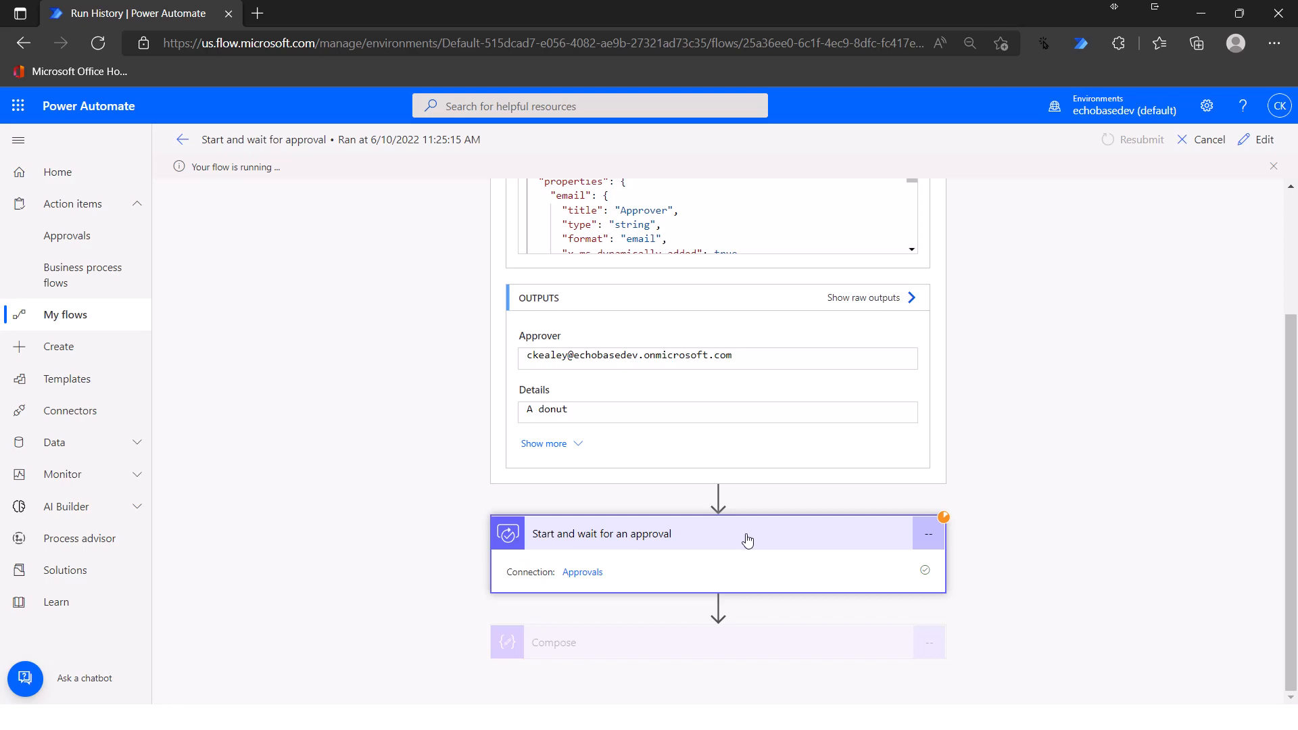
# - Open Outlook from Microsoft Office Home in a new browser tab and open the "Simple approval (start and wait)" request email
pyautogui.click(257, 13)
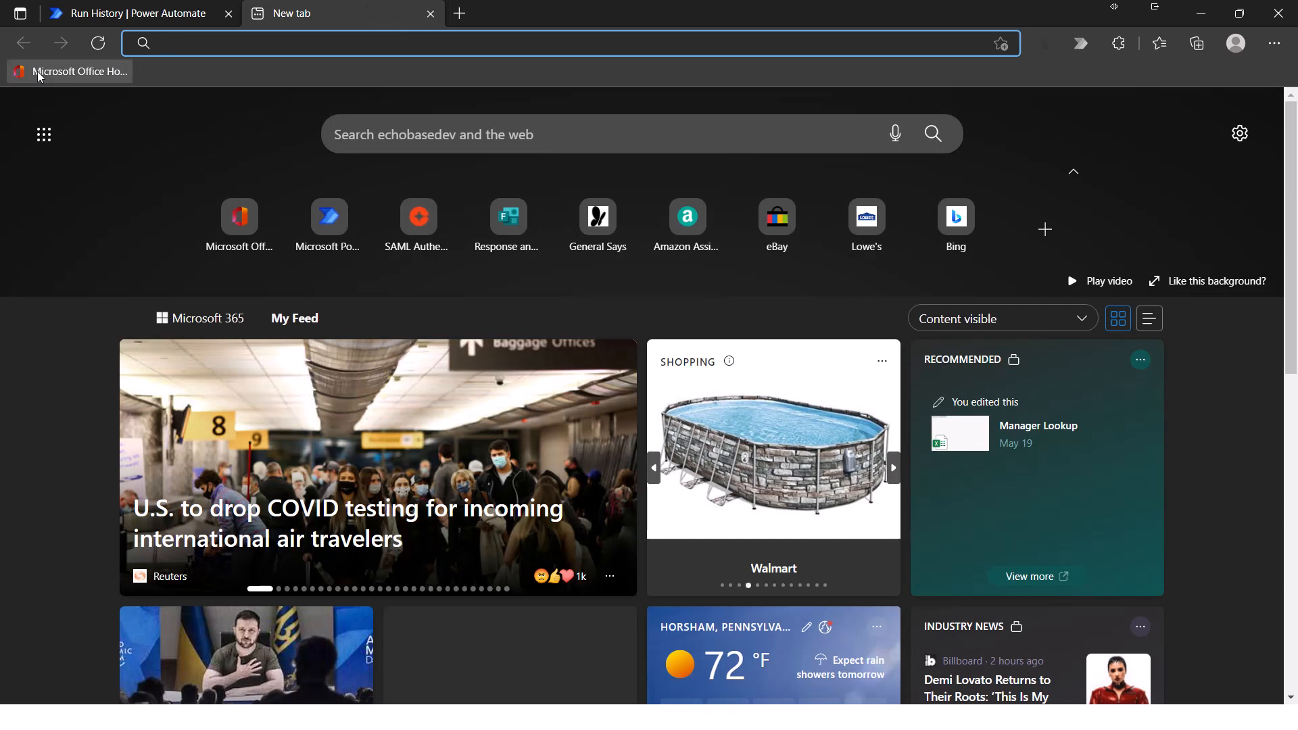
pyautogui.click(40, 71)
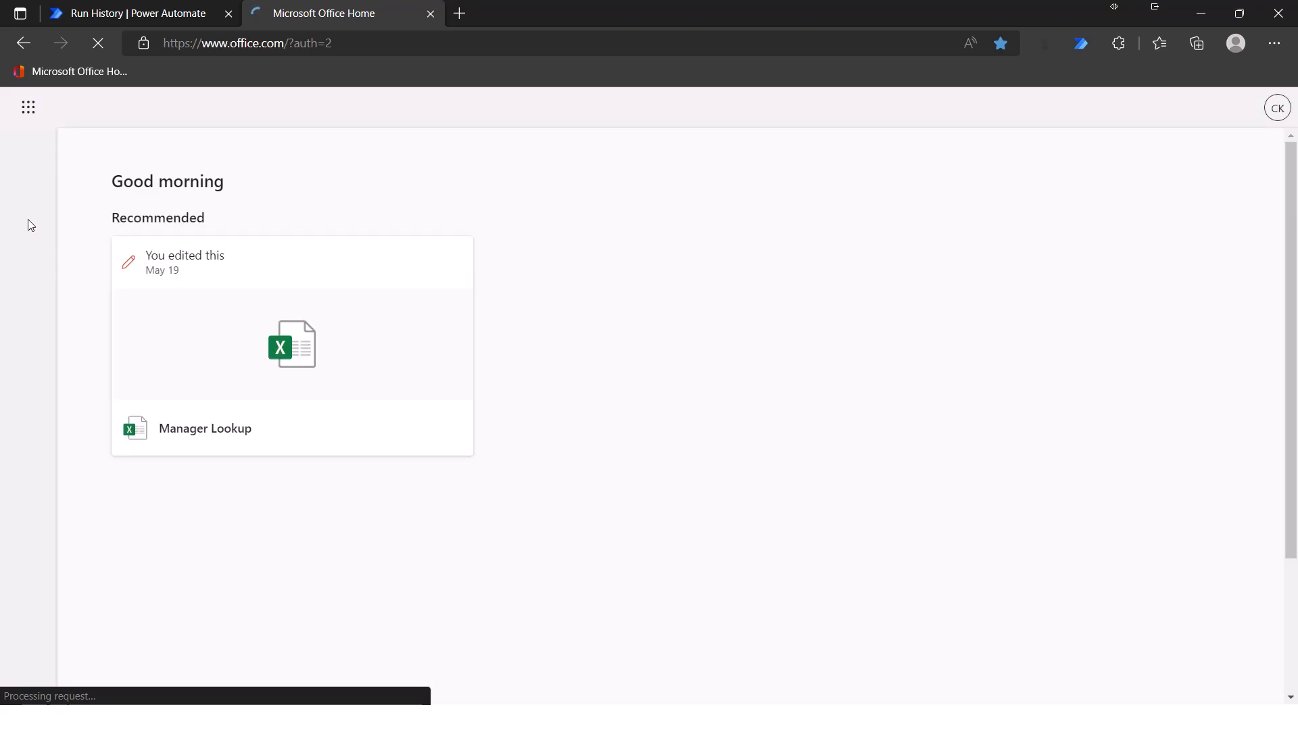
pyautogui.click(38, 289)
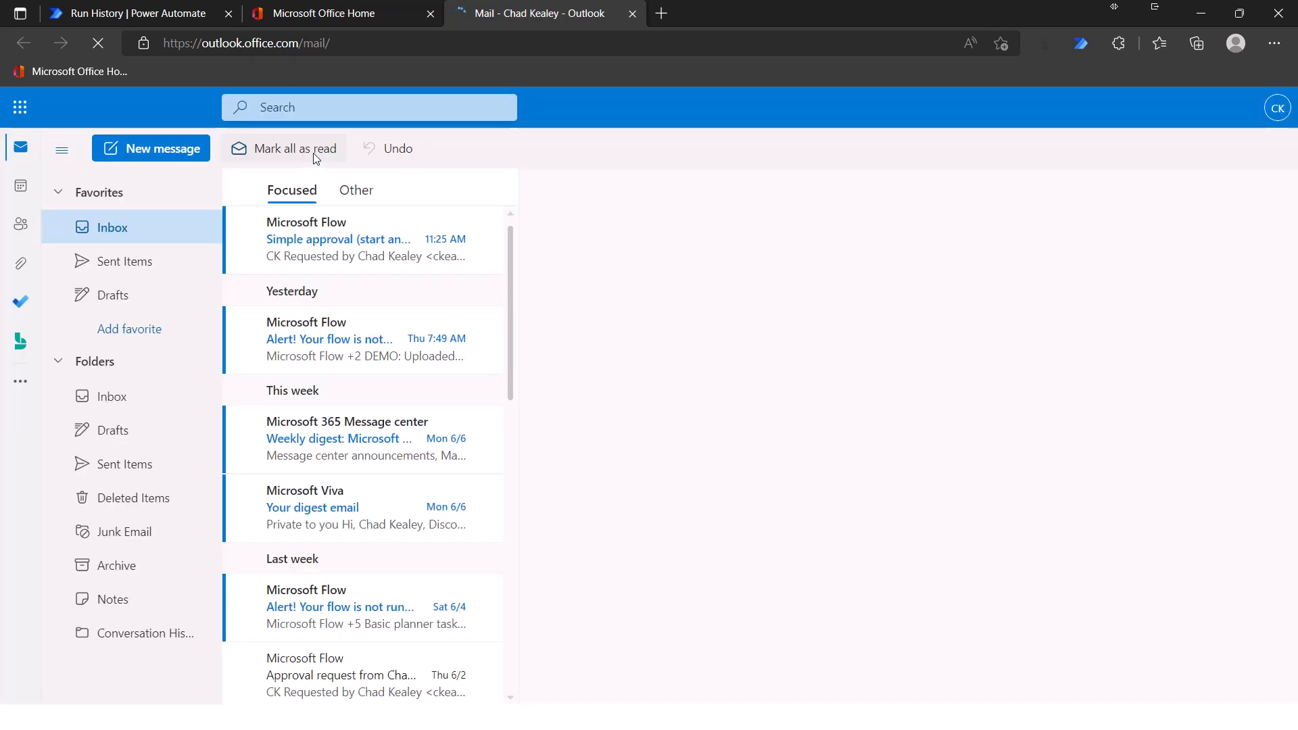
pyautogui.click(305, 242)
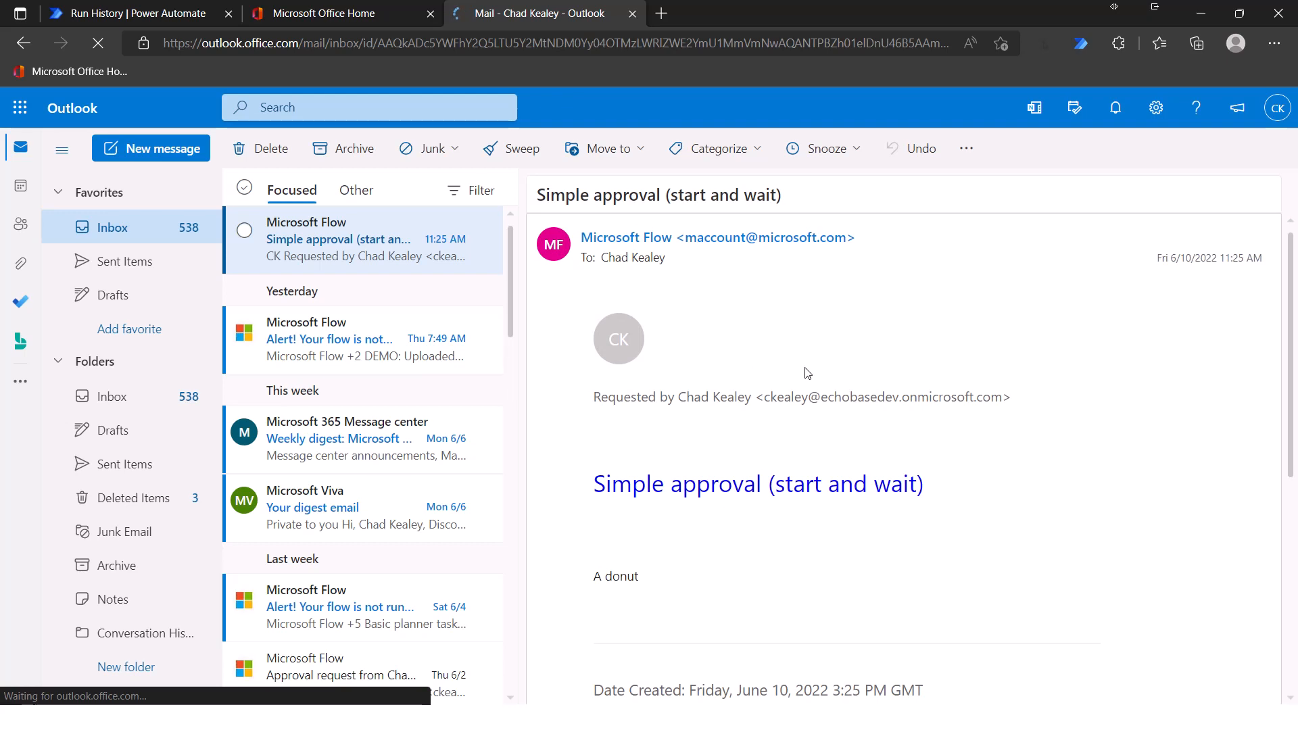
# - Reject the "Simple approval (start and wait)" request from the email and submit the comment "No donut for you!"
pyautogui.scroll(-1, 774, 414)
pyautogui.scroll(-3, 774, 414)
pyautogui.scroll(4, 771, 409)
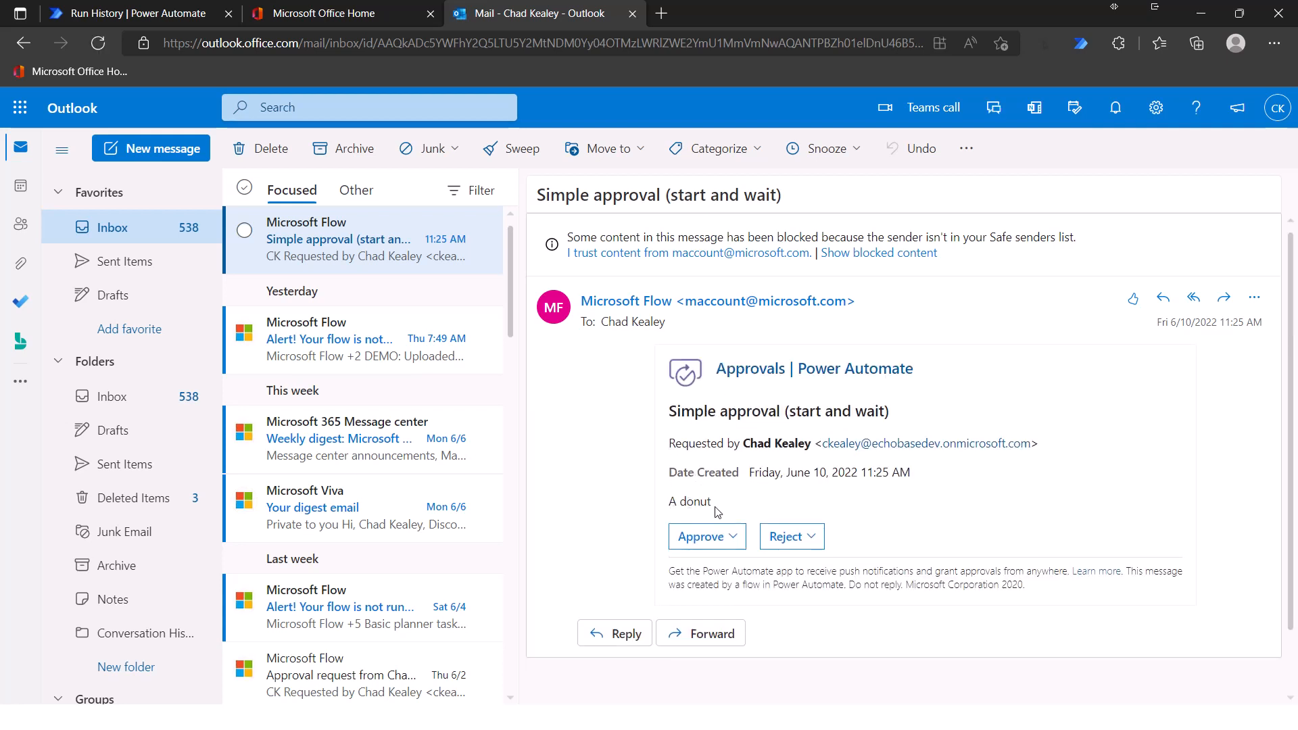
pyautogui.click(784, 537)
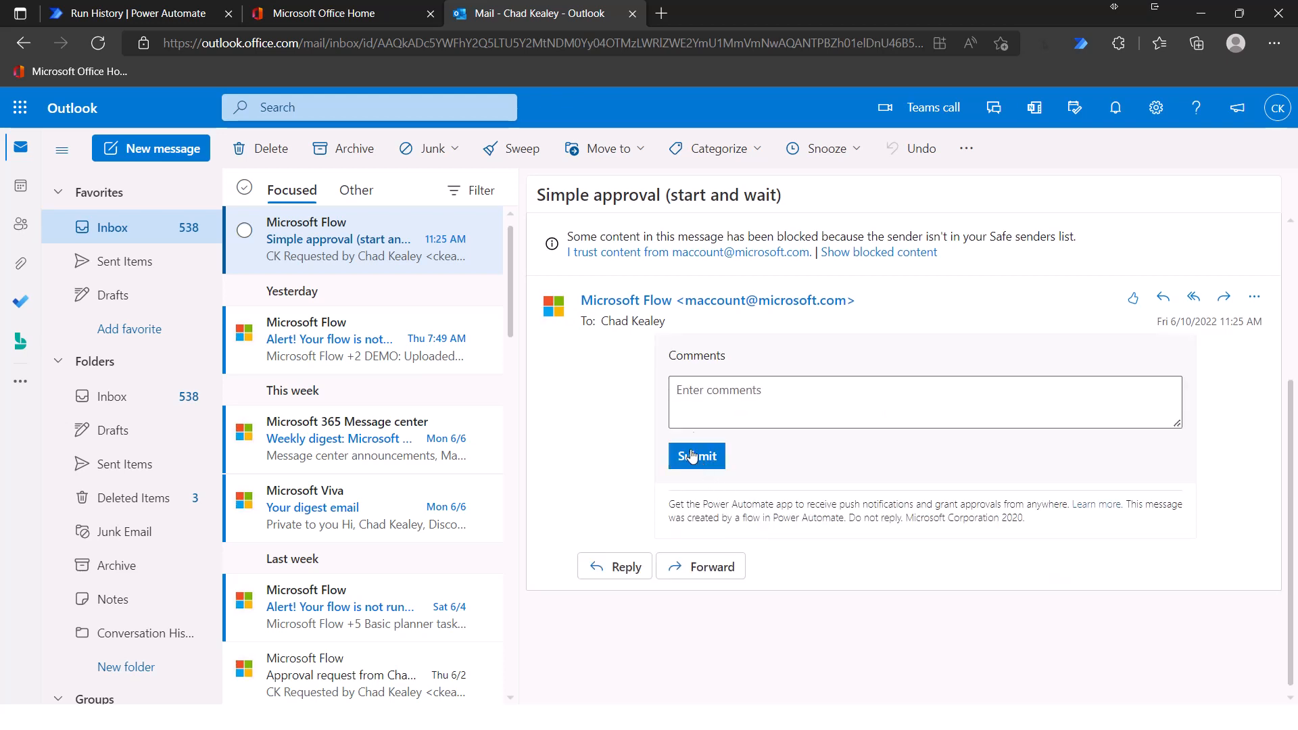
pyautogui.click(702, 401)
pyautogui.write('No d')
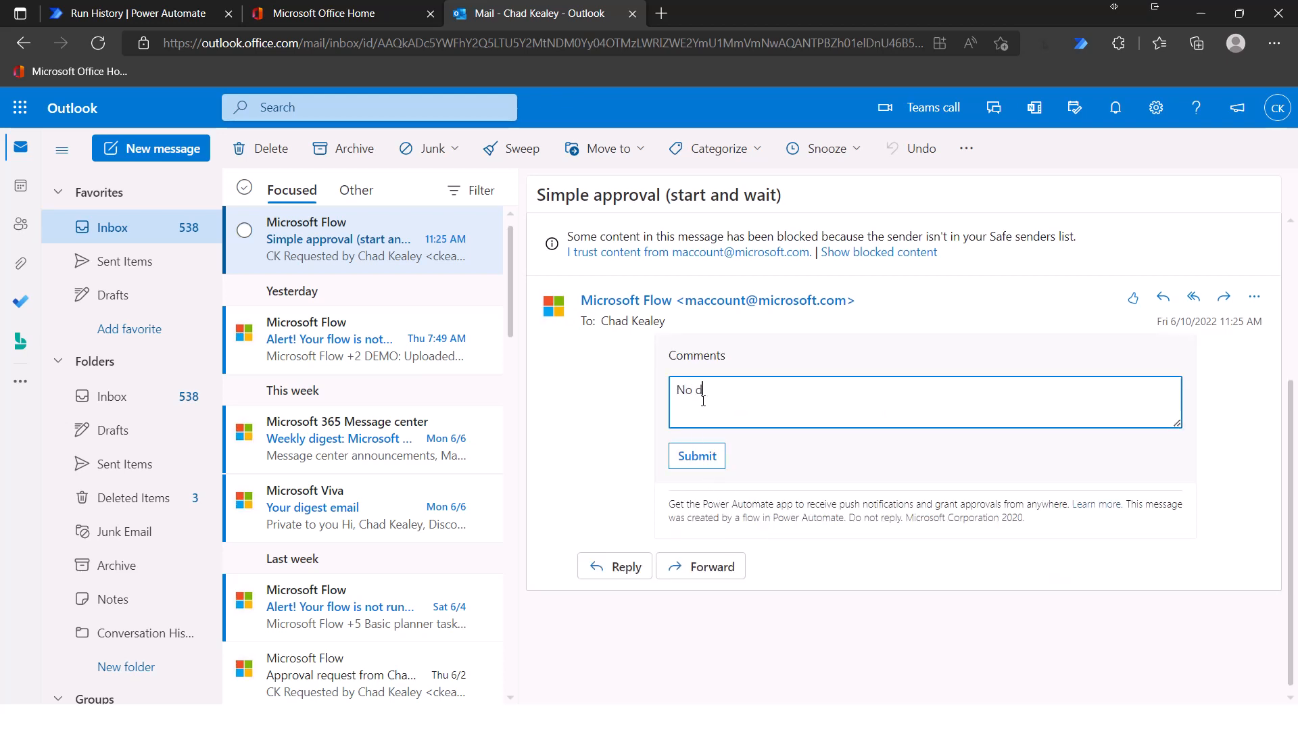
pyautogui.write('onut for you!')
pyautogui.click(711, 457)
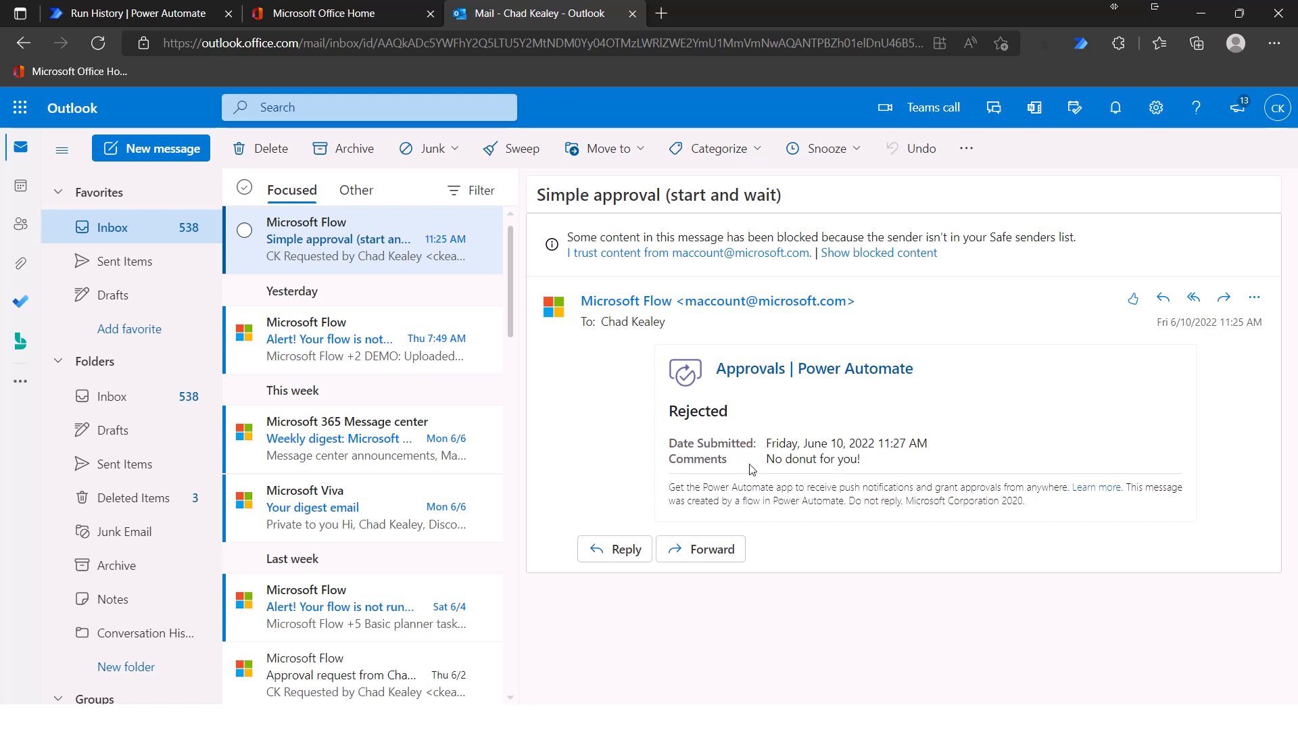
# - Return to the flow run in Power Automate and examine the outputs of the "Start and wait for an approval" action
pyautogui.click(128, 8)
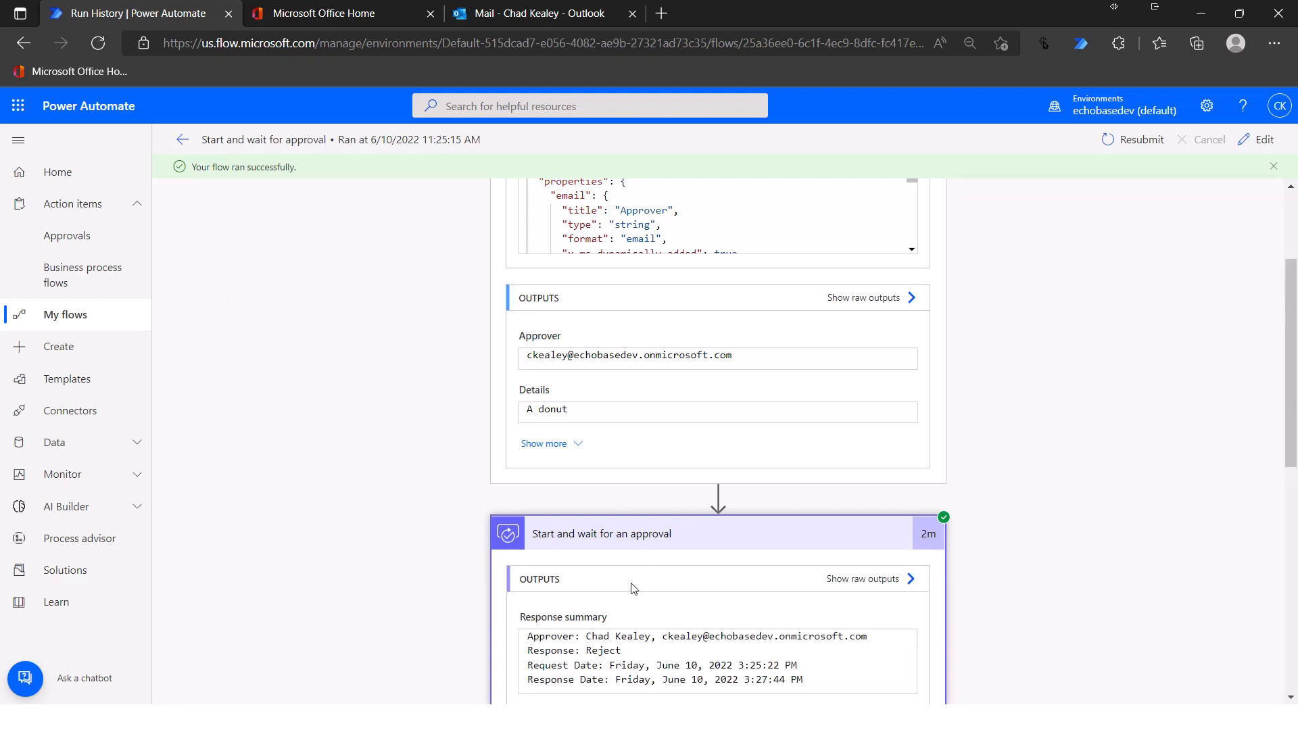
pyautogui.scroll(-2, 755, 501)
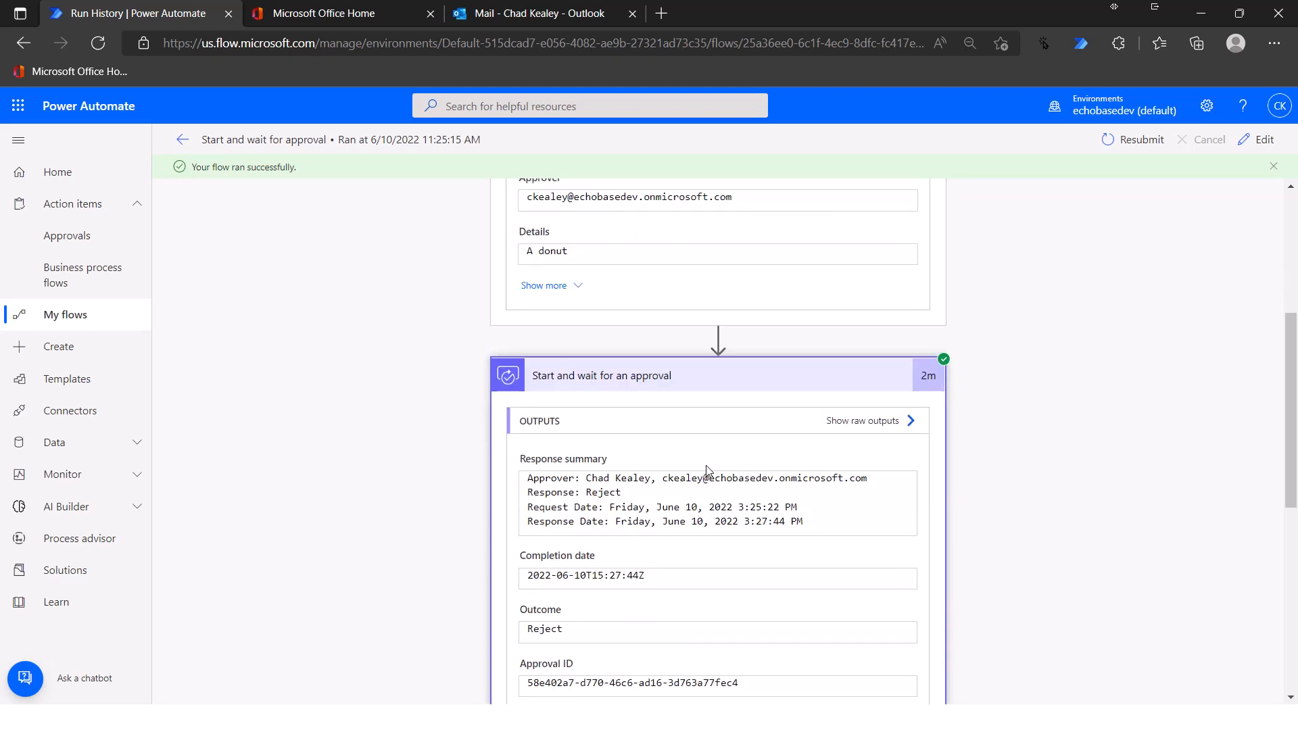
pyautogui.scroll(-1, 688, 463)
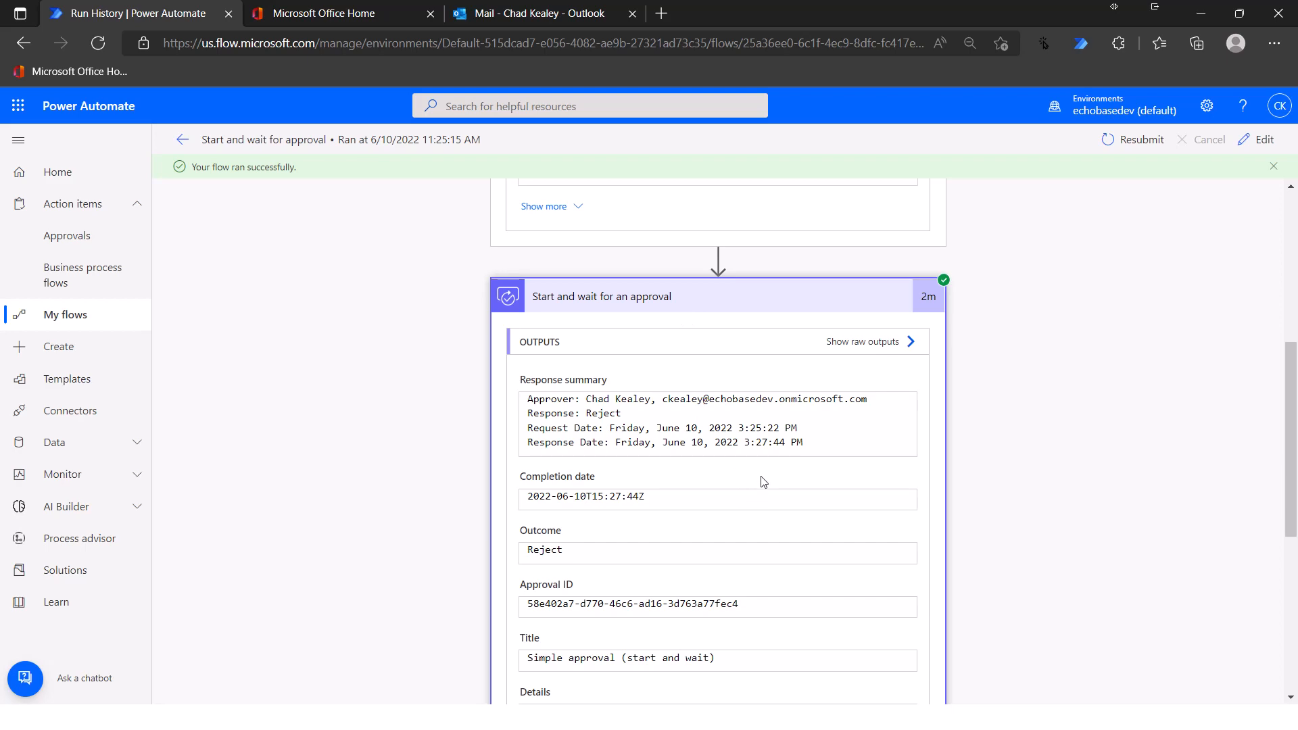
pyautogui.scroll(-6, 764, 482)
pyautogui.scroll(-3, 764, 483)
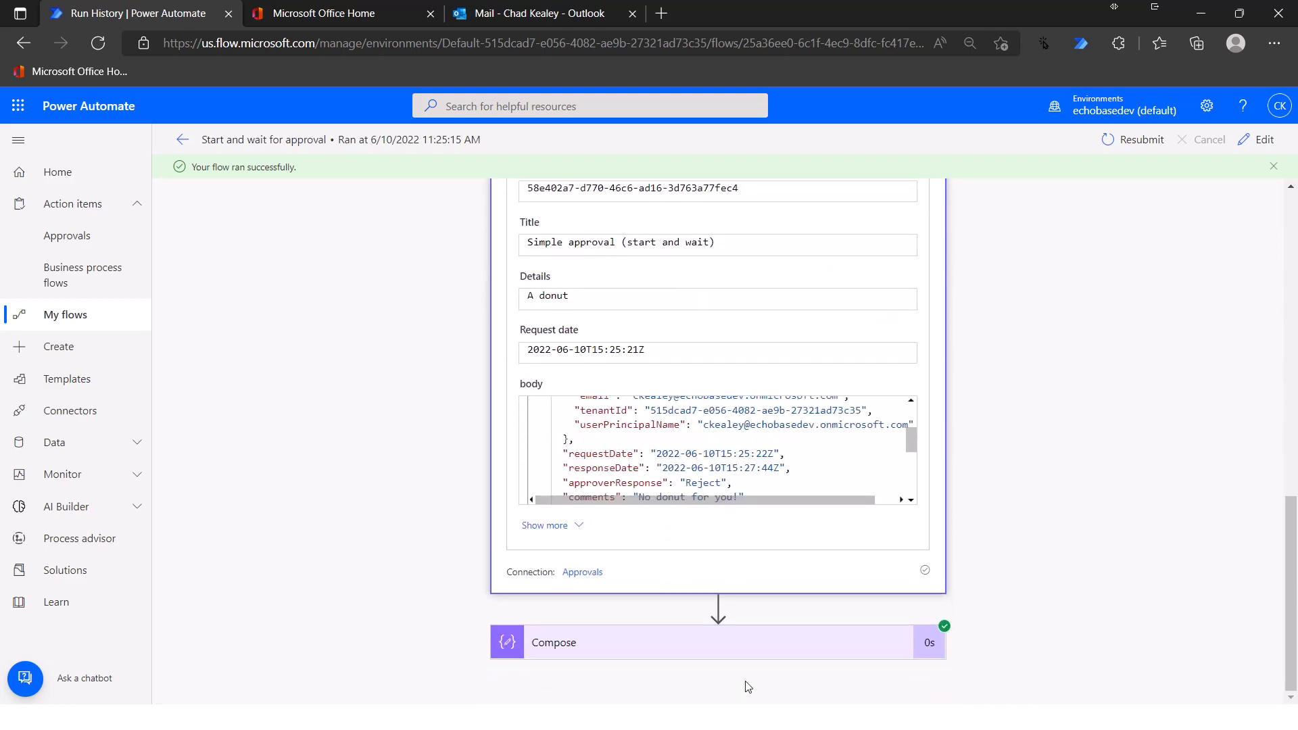
# - Expand the Compose action in the run and examine the approval response data in its inputs and outputs
pyautogui.click(748, 649)
pyautogui.scroll(-4, 738, 535)
pyautogui.scroll(-3, 734, 515)
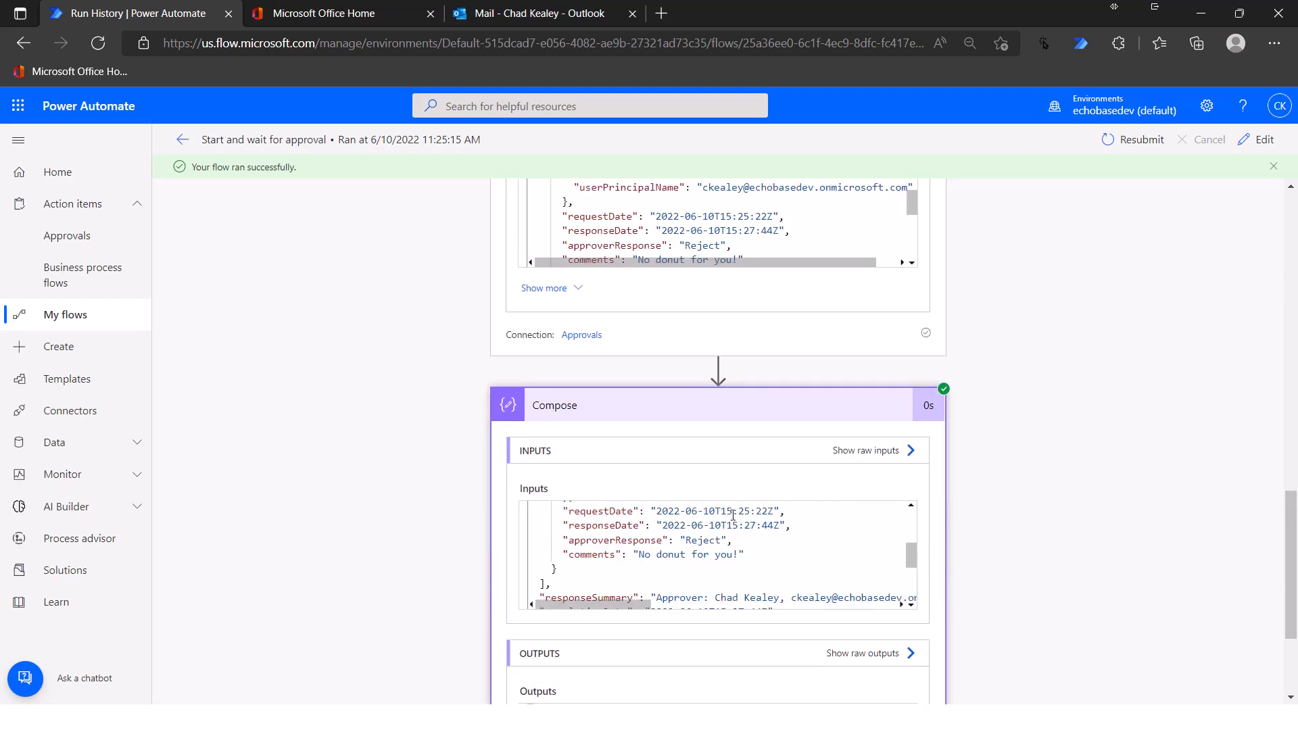
pyautogui.scroll(3, 733, 515)
pyautogui.scroll(-3, 1044, 467)
pyautogui.scroll(-2, 641, 558)
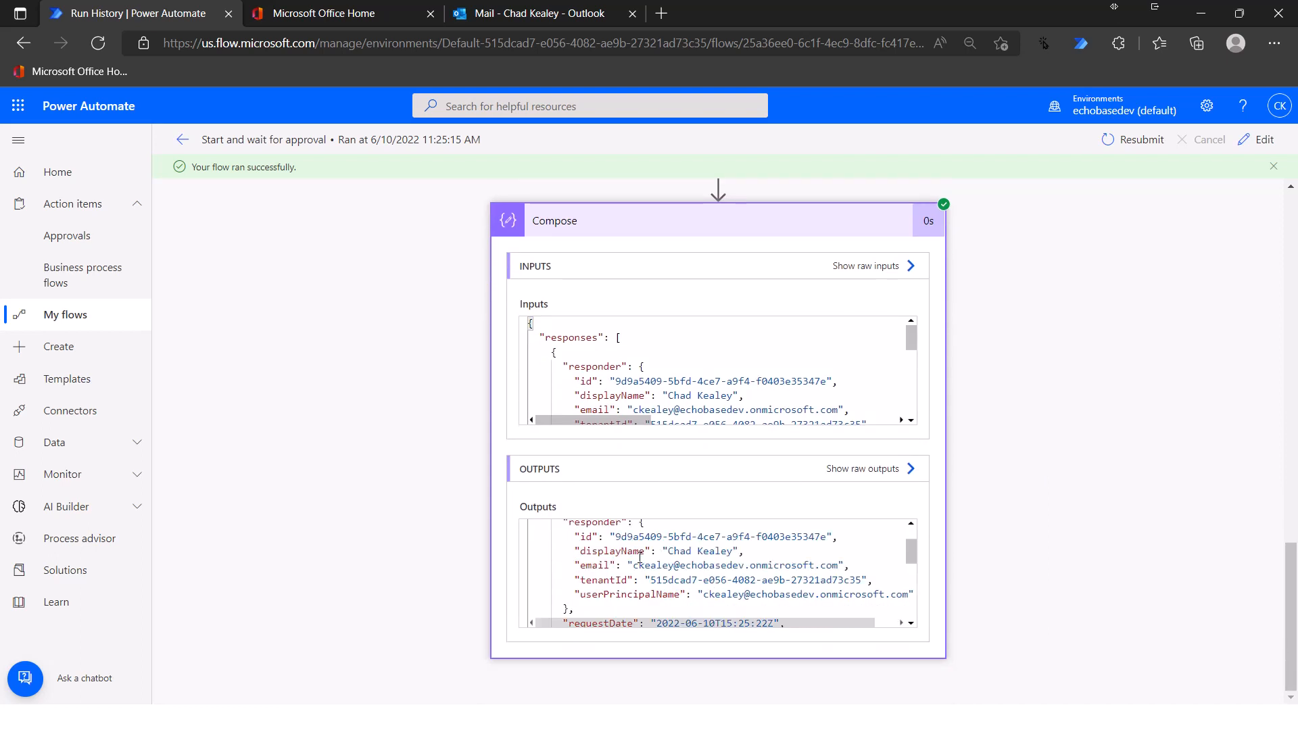
pyautogui.scroll(2, 639, 555)
pyautogui.scroll(-1, 574, 550)
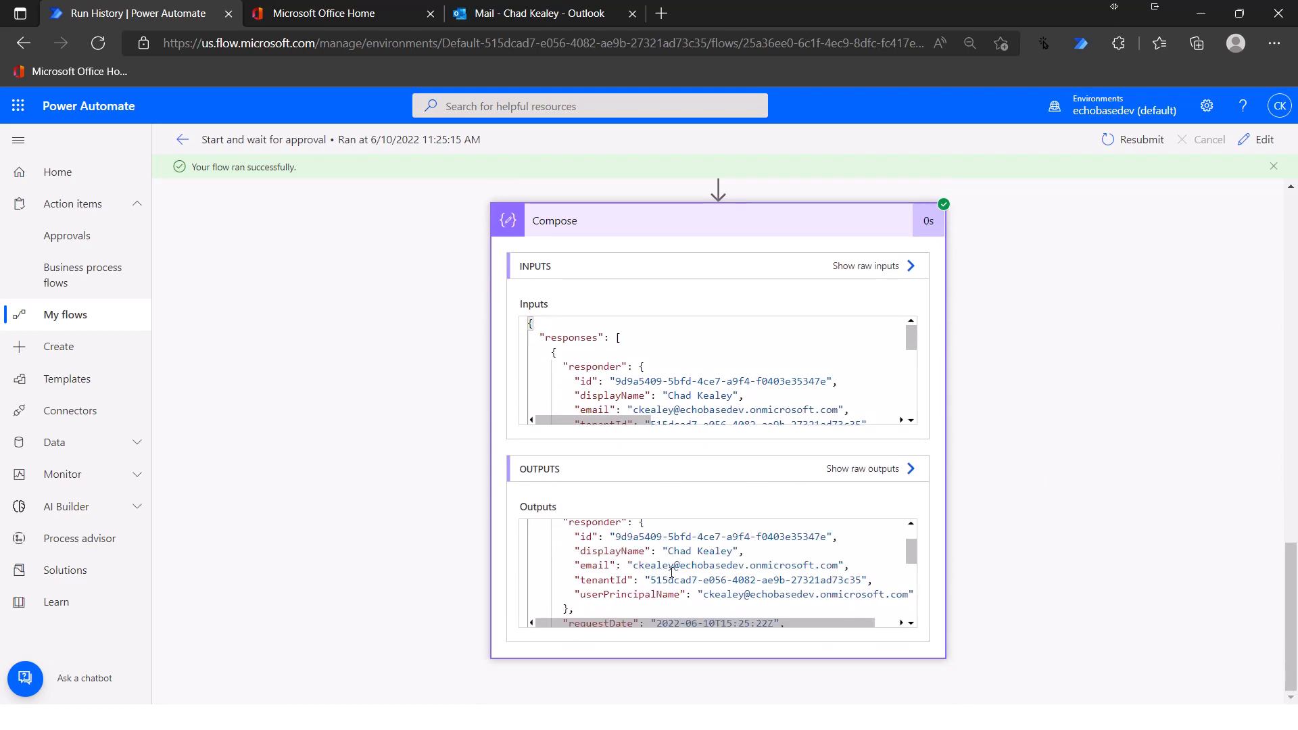
pyautogui.scroll(-1, 634, 578)
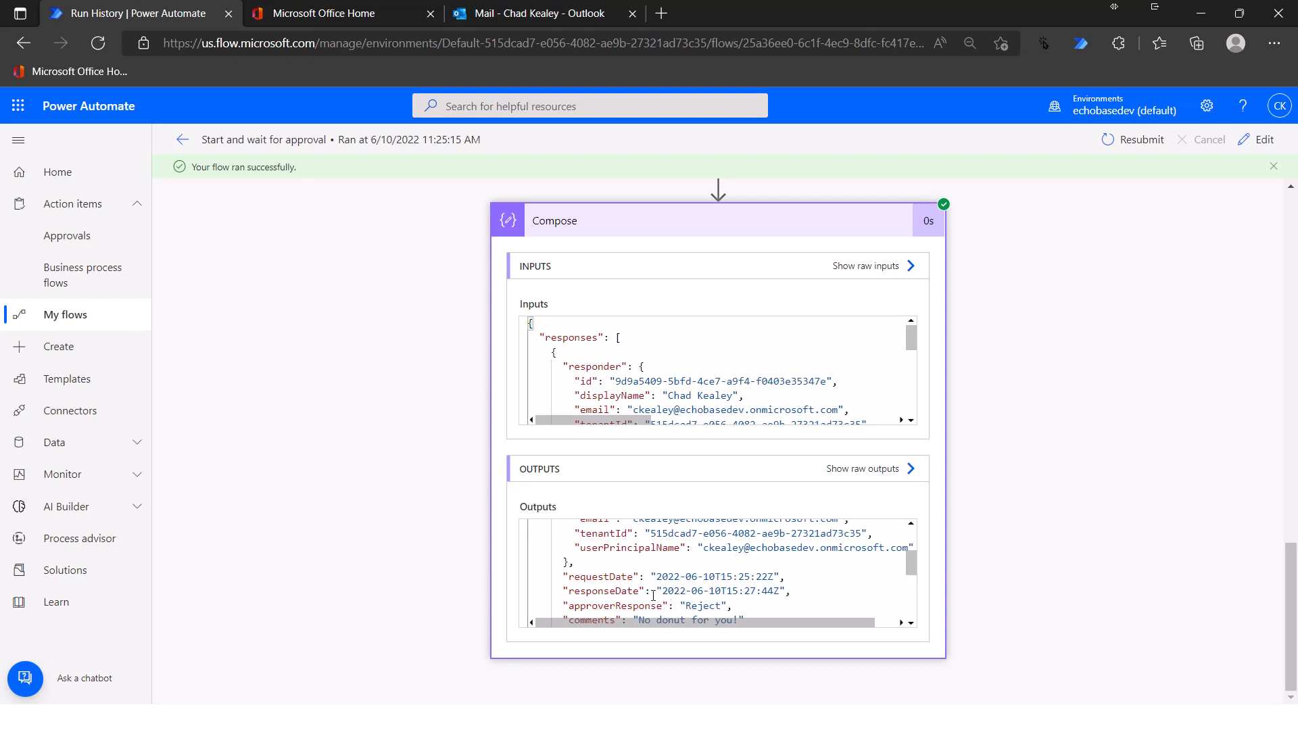
pyautogui.scroll(-1, 608, 609)
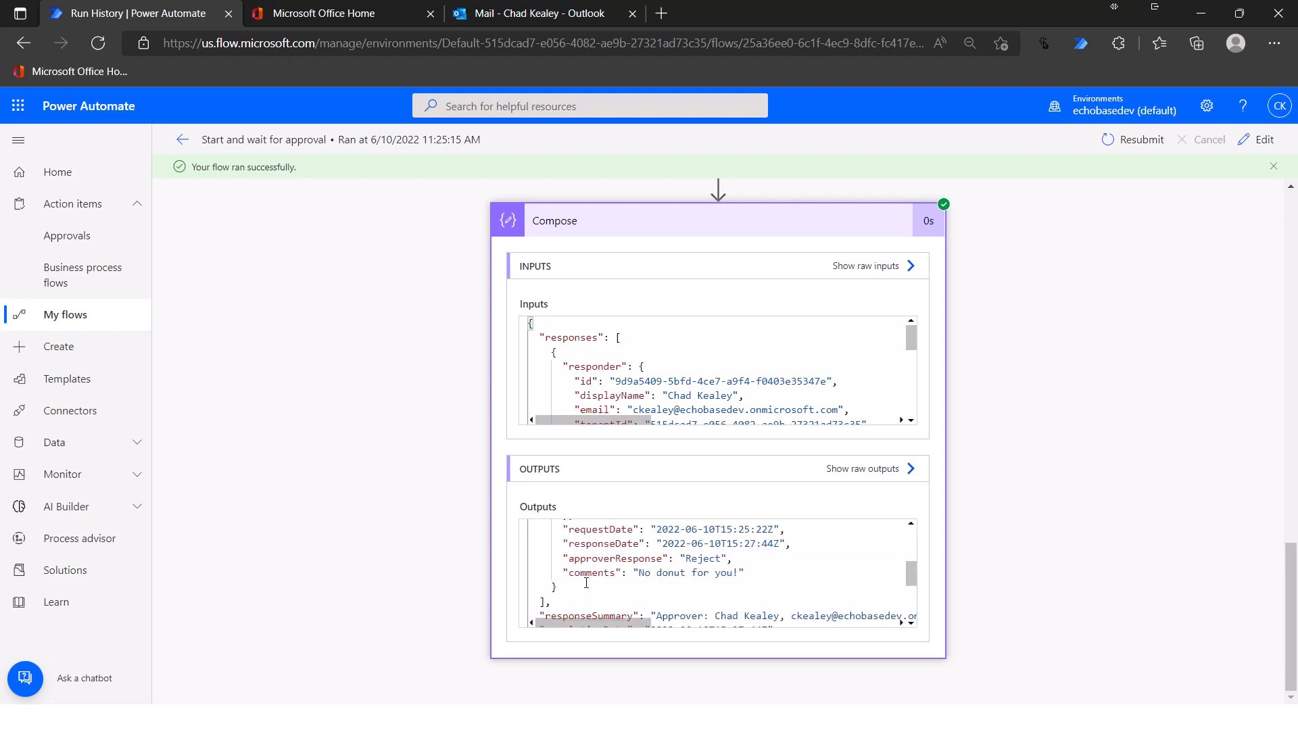
pyautogui.scroll(-1, 703, 579)
pyautogui.scroll(-2, 696, 581)
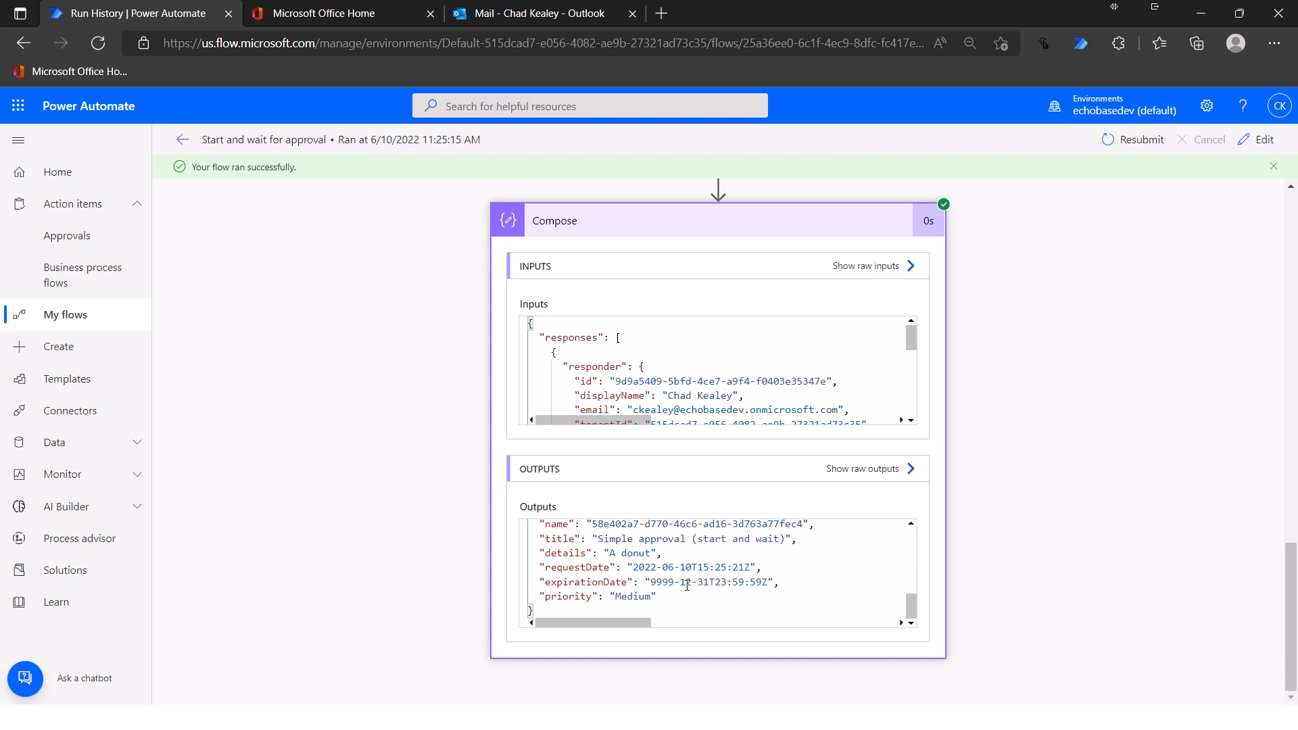
pyautogui.scroll(6, 683, 582)
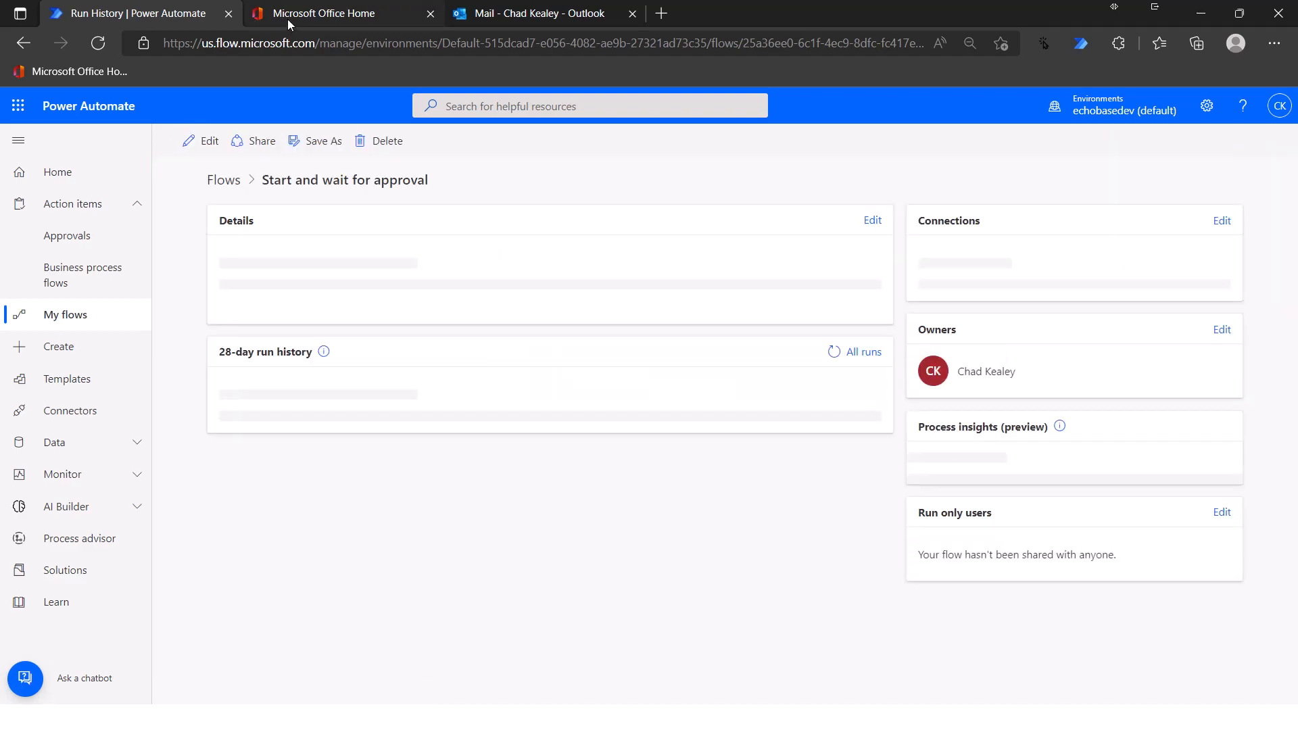
pyautogui.hotkey('alt', 'Tab')
pyautogui.hotkey('alt', 'Tab')
pyautogui.hotkey('alt', 'Tab')
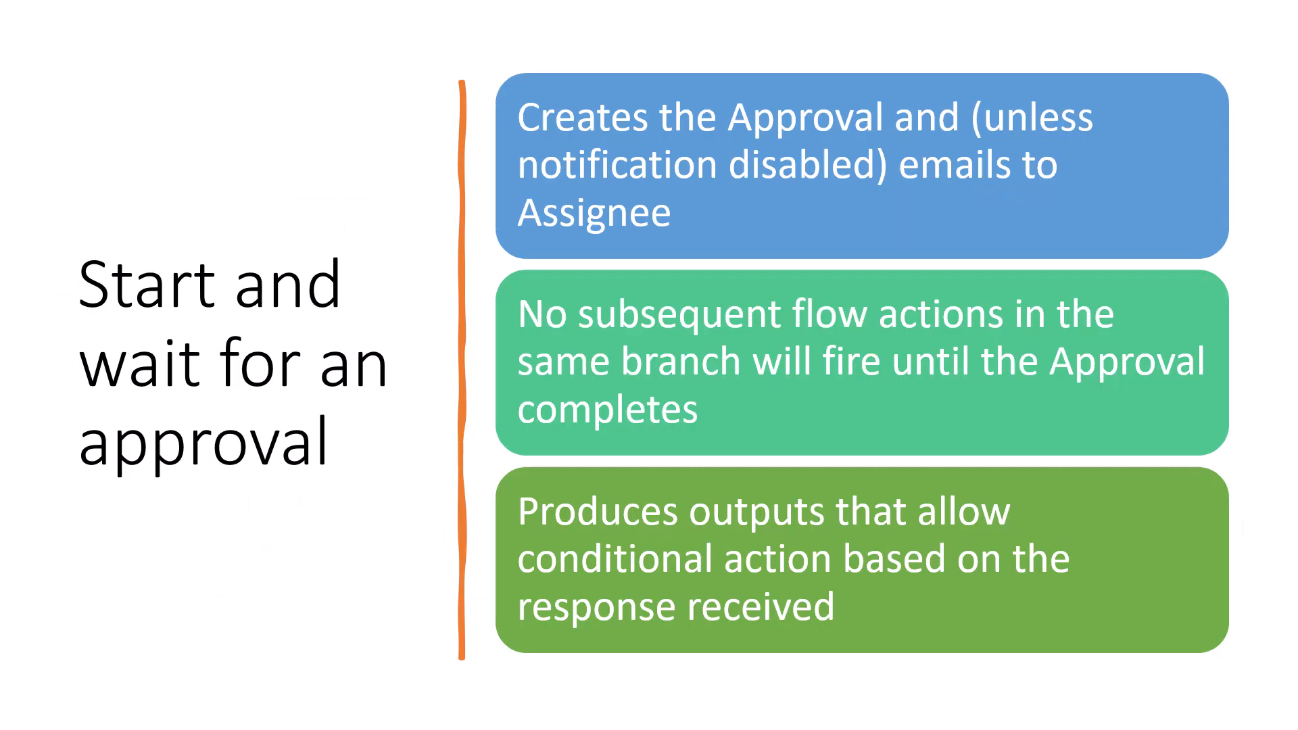
pyautogui.press('Right')
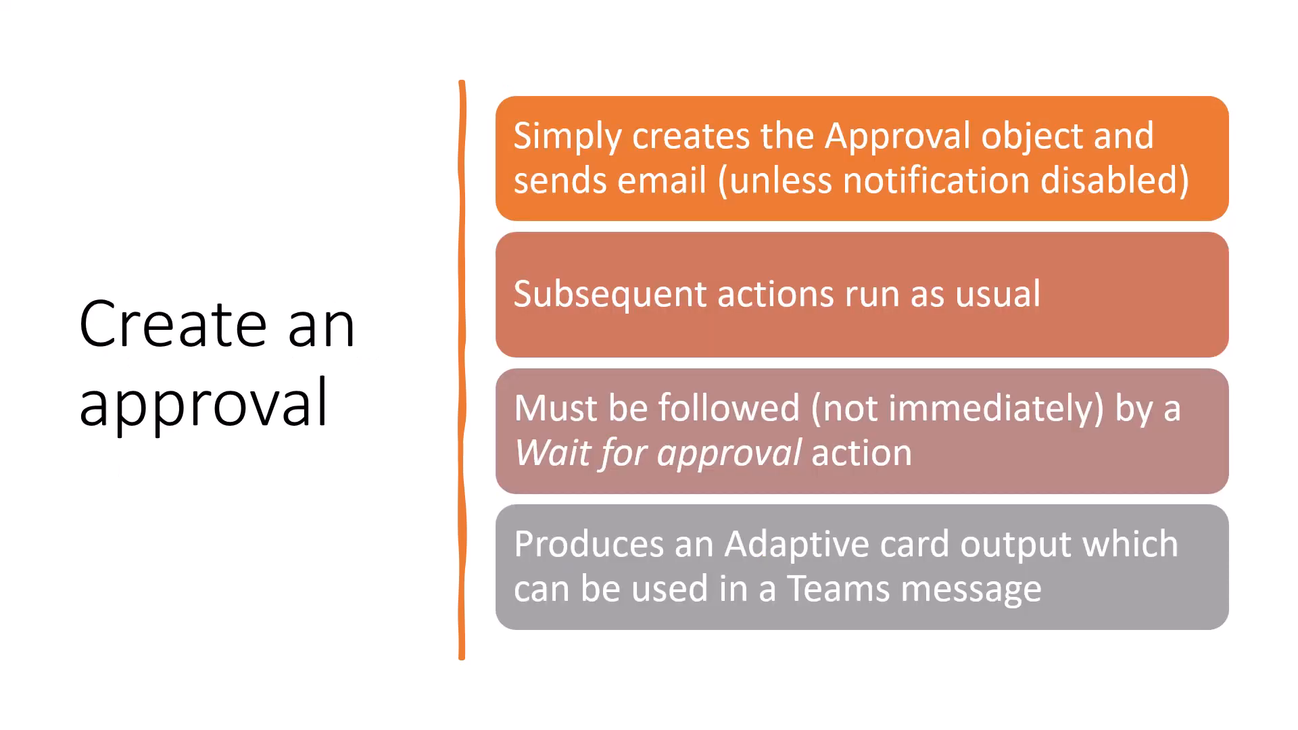
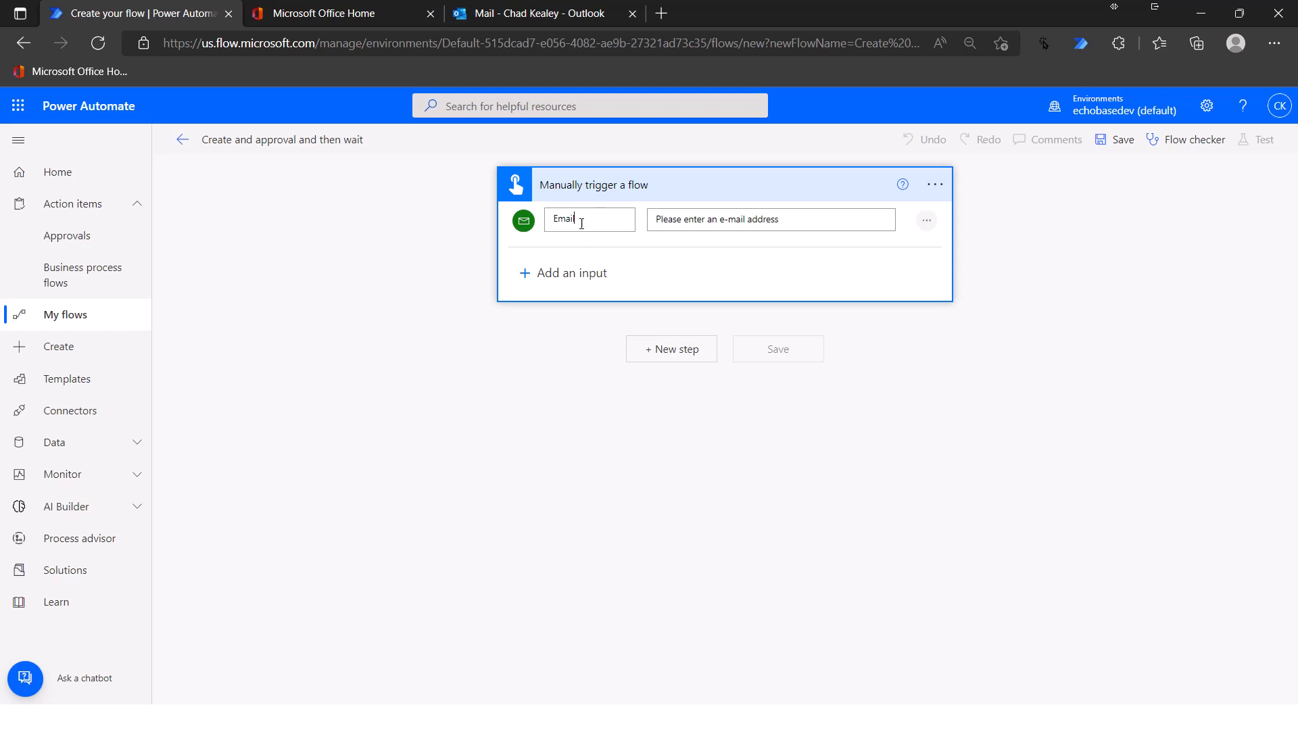
# - Name the manual trigger's email input "Approver" and add a text input named "Details"
pyautogui.doubleClick(582, 223)
pyautogui.write('Approver')
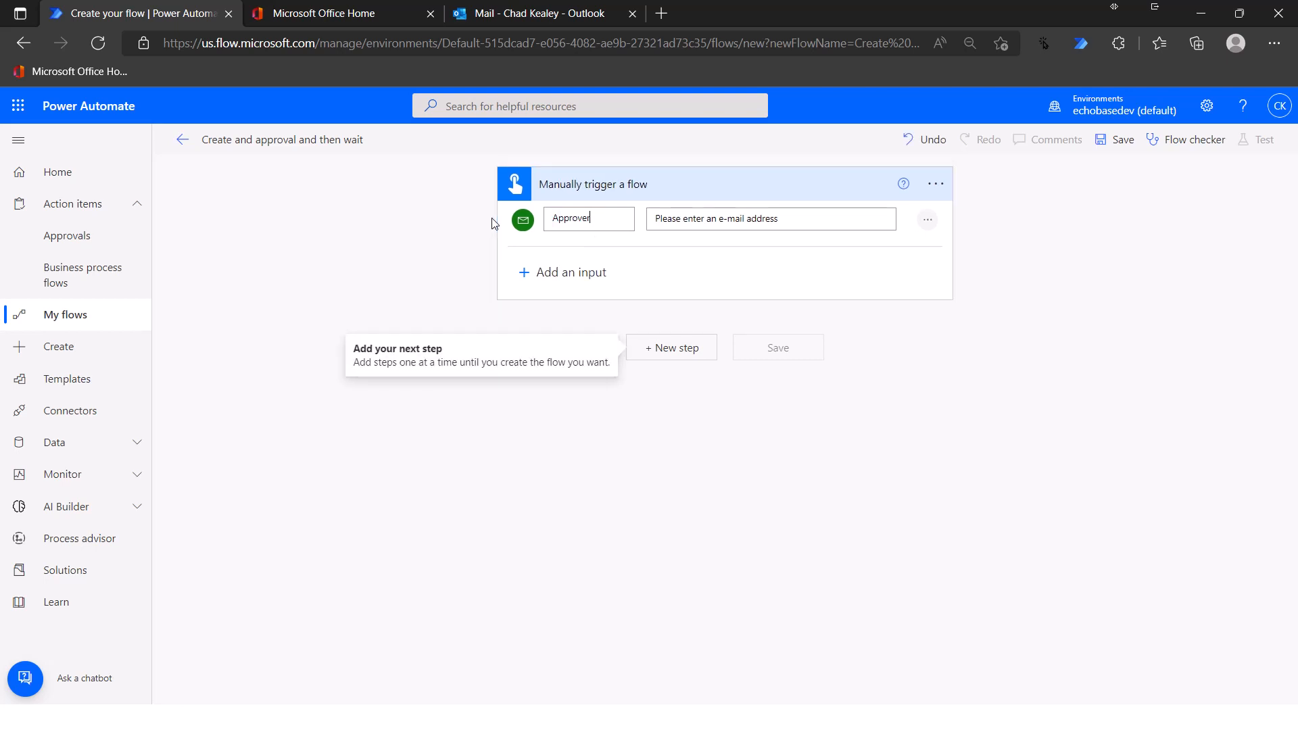
pyautogui.click(551, 276)
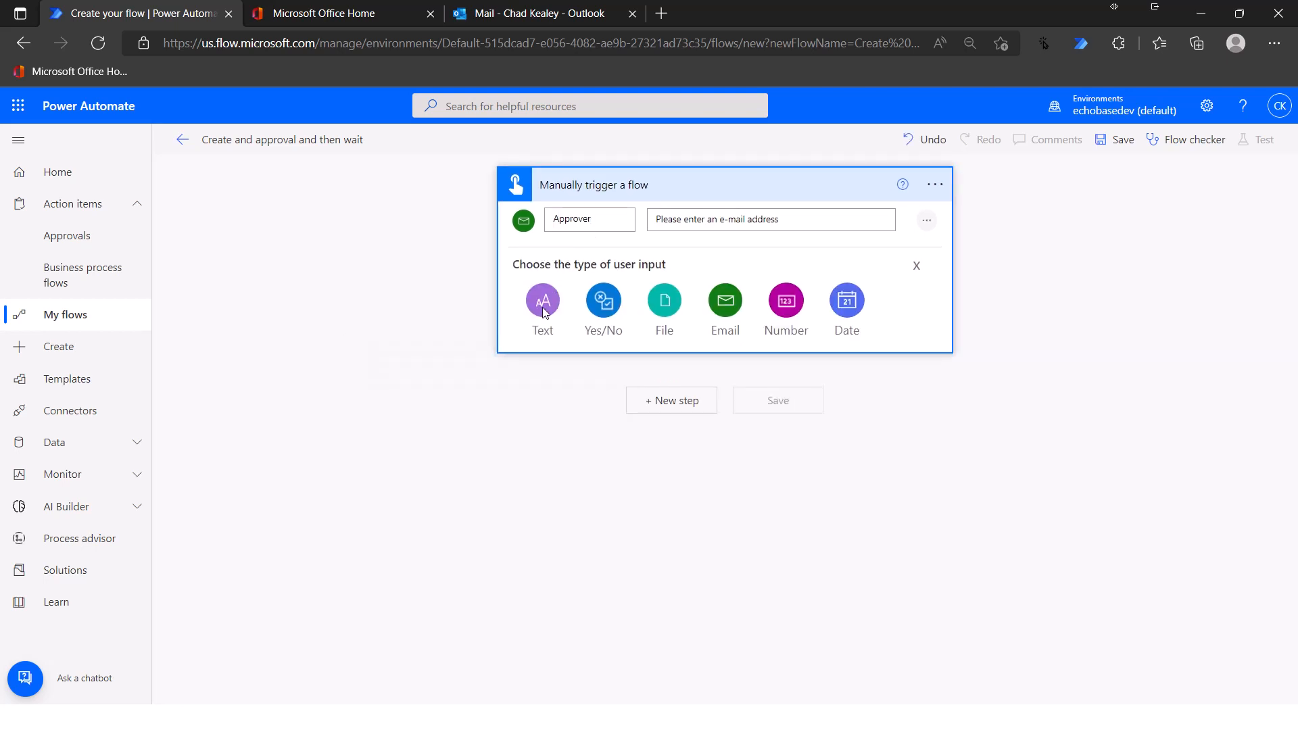
pyautogui.click(544, 302)
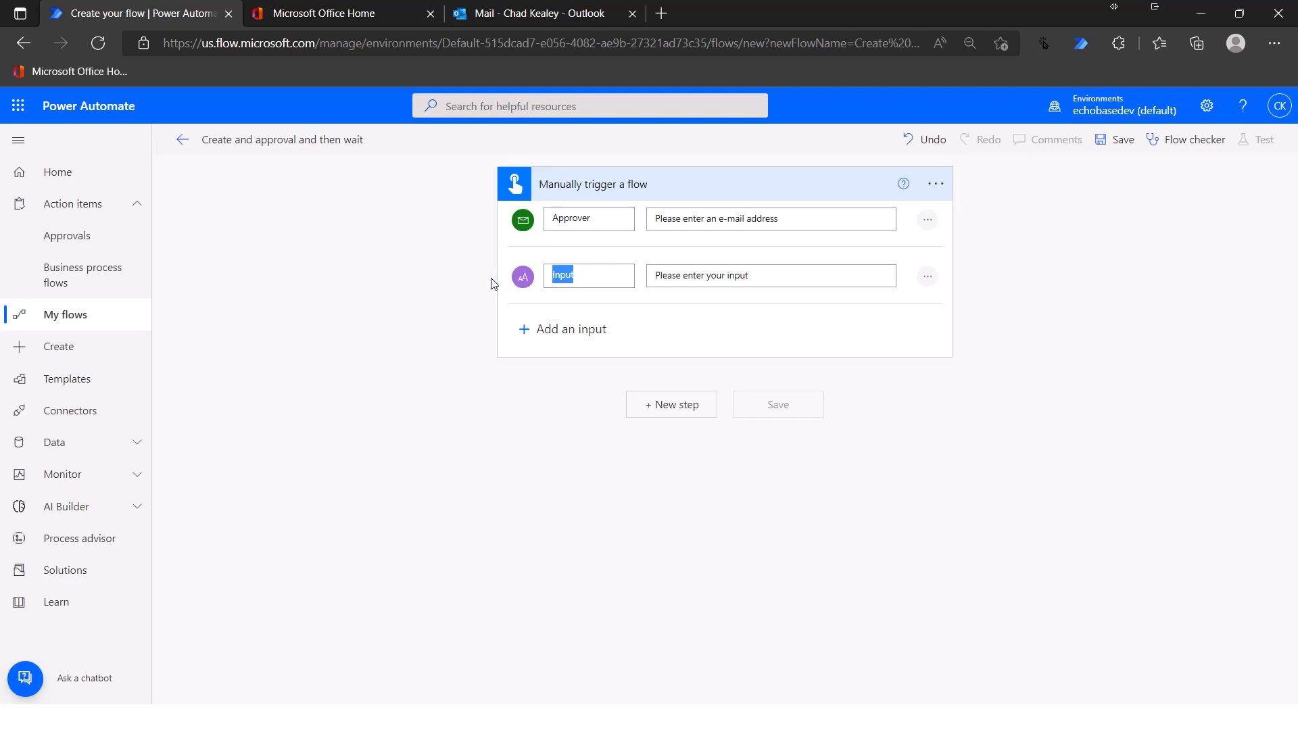
pyautogui.write('Details')
# - Add a "Create an approval" action after the trigger and set its approval type to "Approve/Reject - First to respond"
pyautogui.click(685, 410)
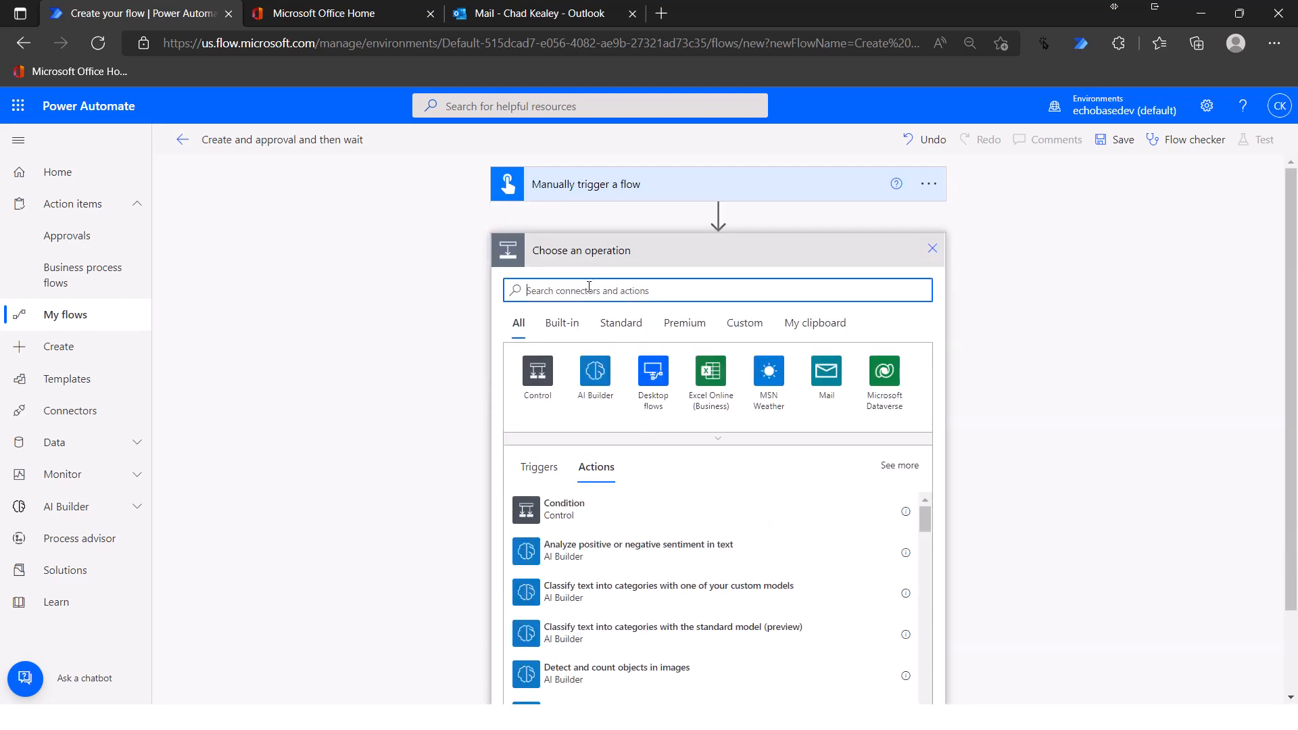
pyautogui.write('approval')
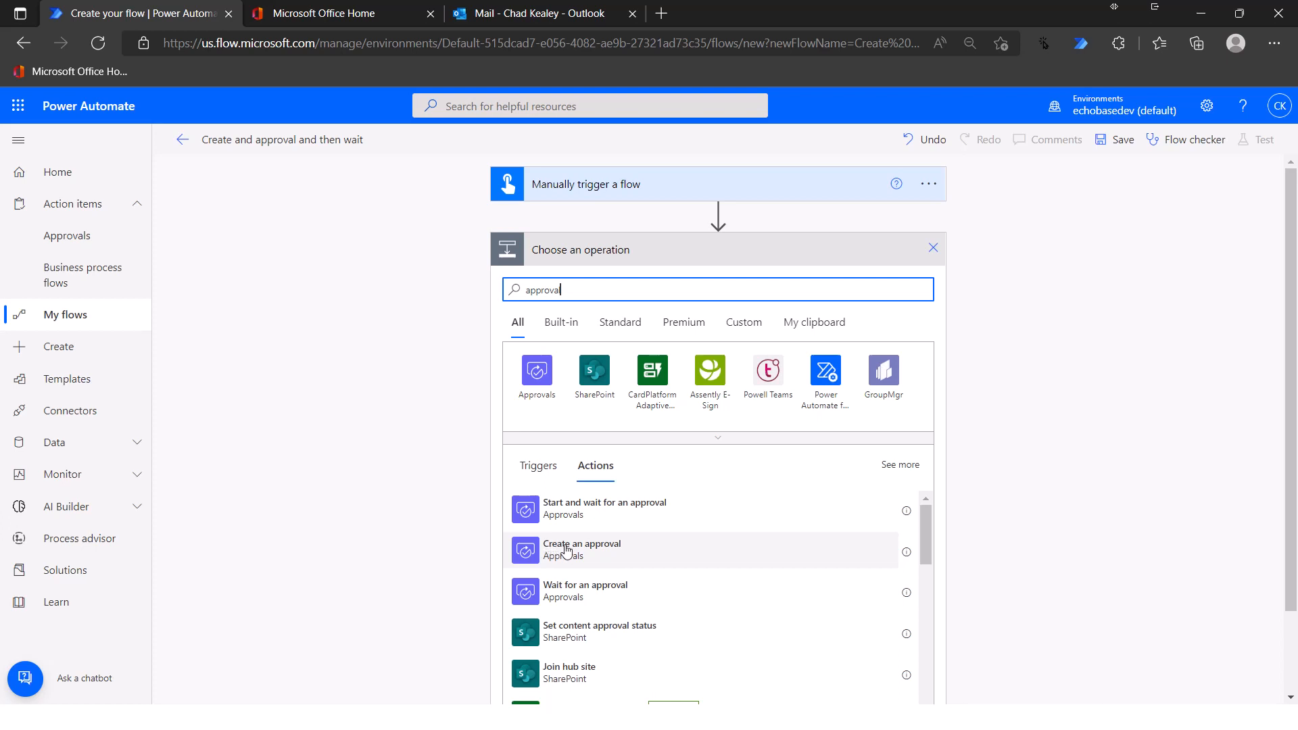
pyautogui.click(570, 553)
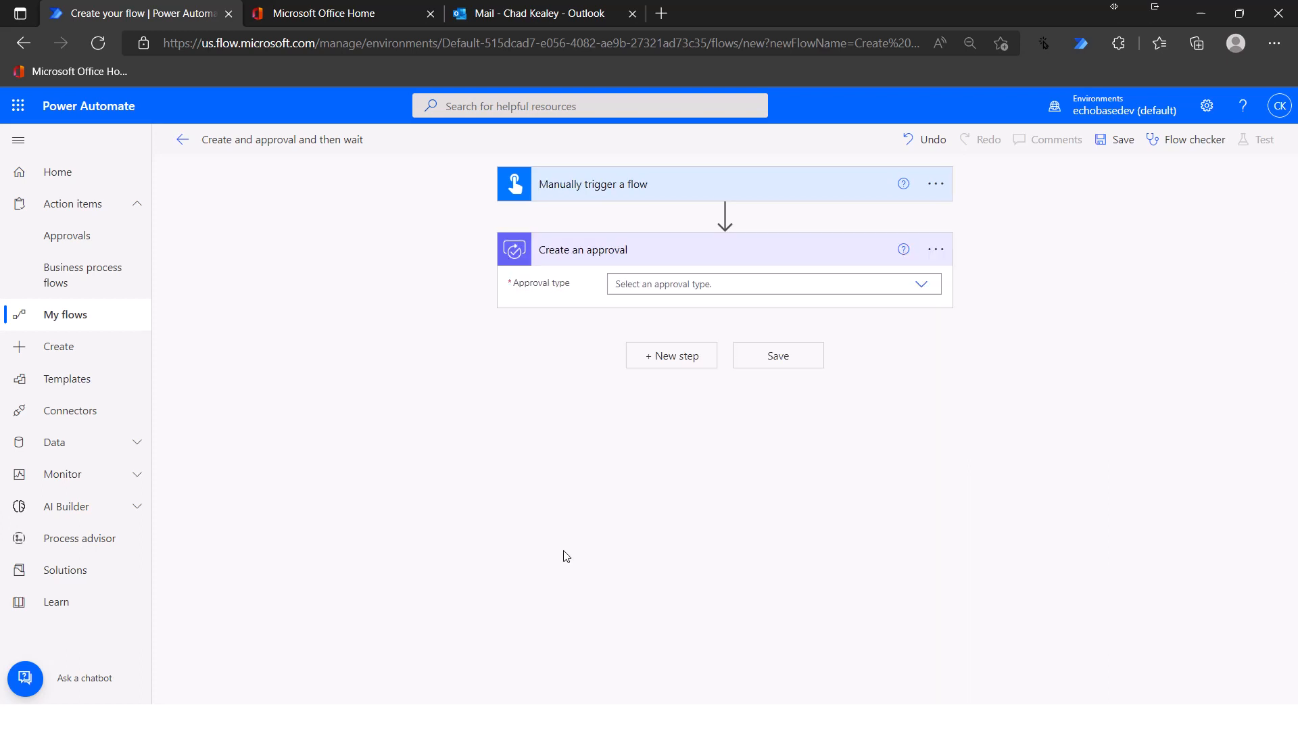
pyautogui.click(703, 284)
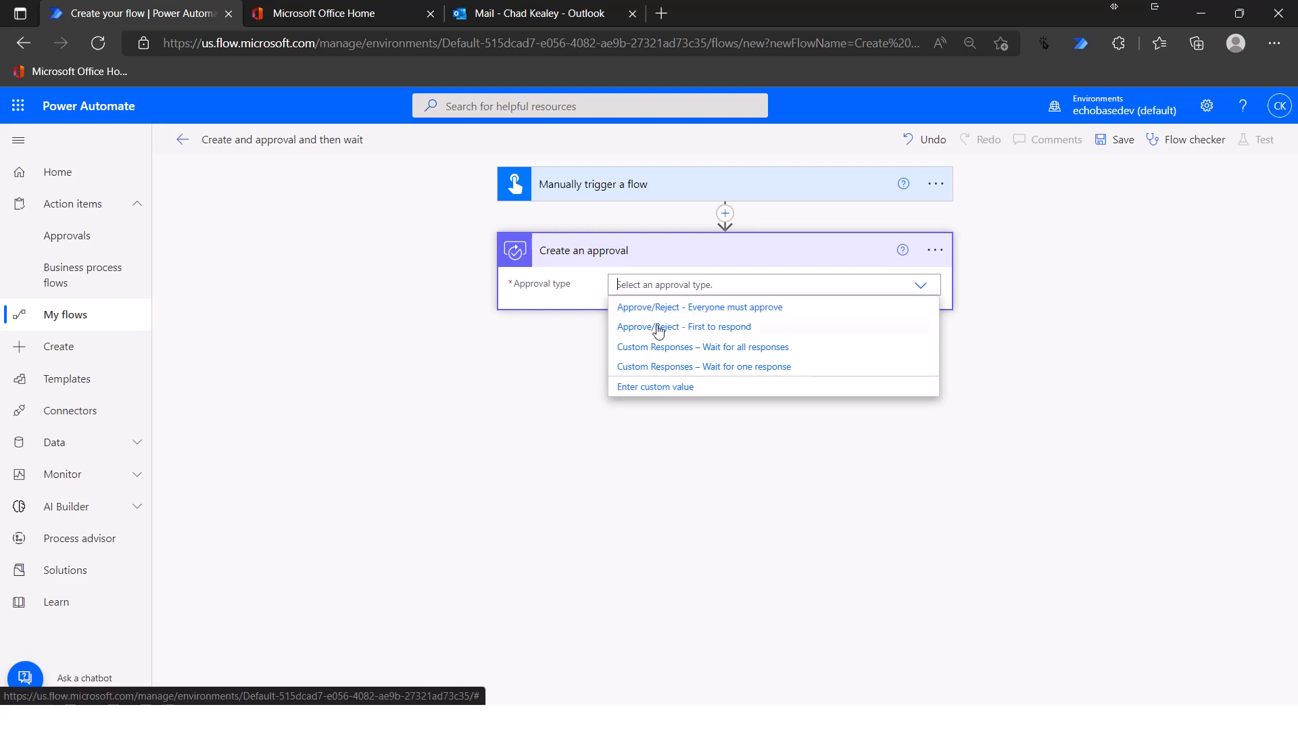
pyautogui.click(717, 332)
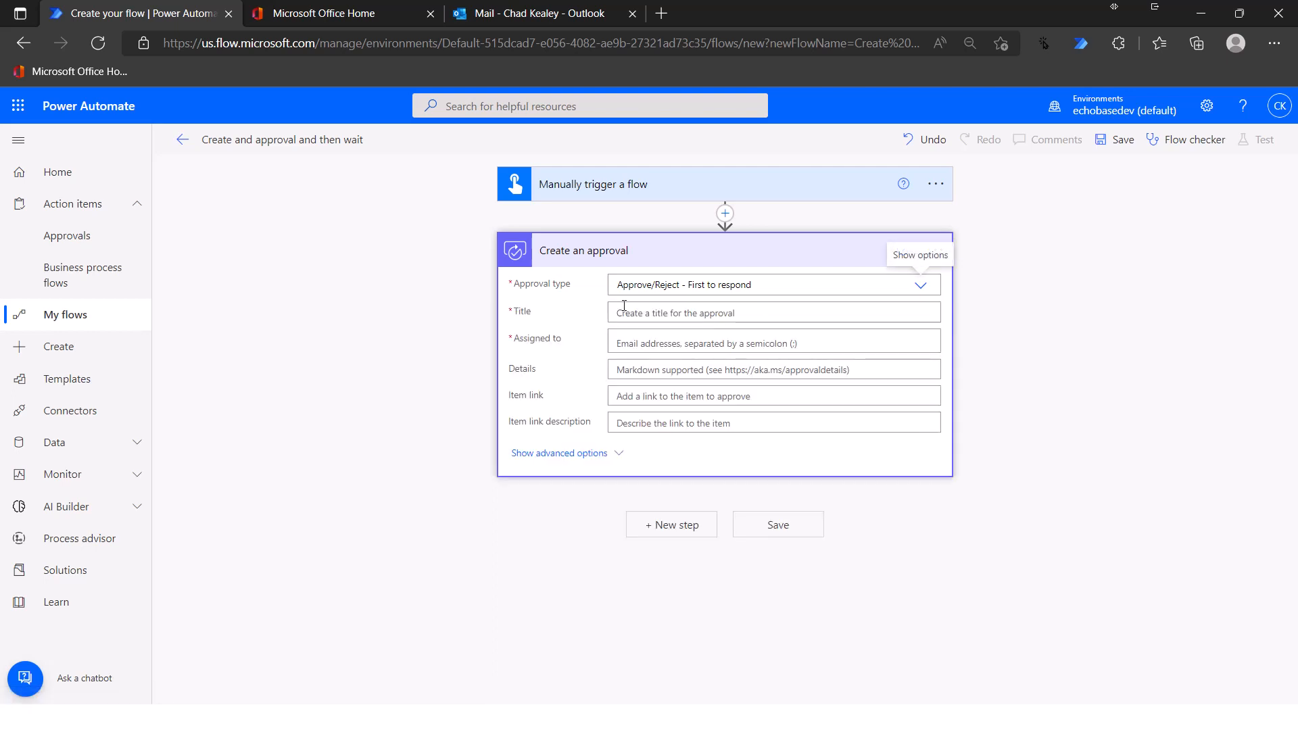
# - Title the approval "Create an approval"
pyautogui.click(640, 314)
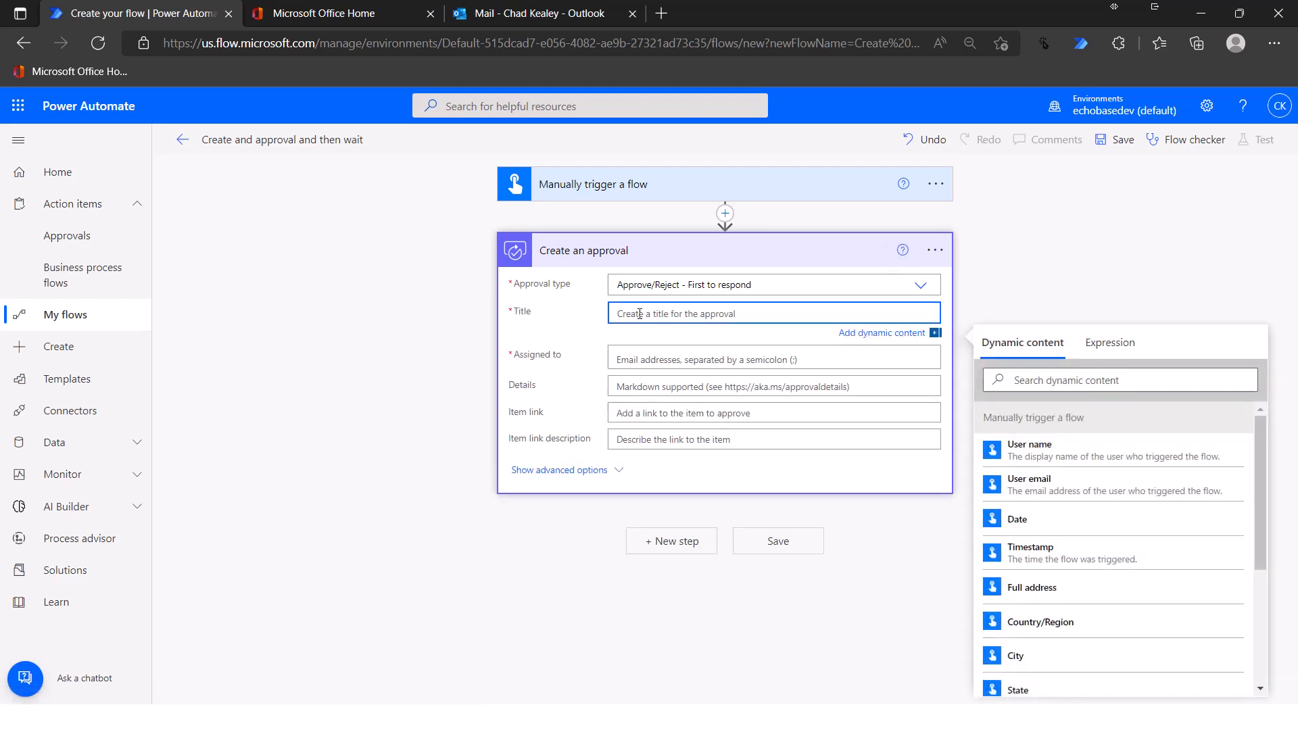
pyautogui.write('Create and w')
pyautogui.press('BackSpace')
pyautogui.press('BackSpace')
pyautogui.press('BackSpace')
pyautogui.press('BackSpace')
pyautogui.press('BackSpace')
pyautogui.press('BackSpace')
pyautogui.press('BackSpace')
# - Assign the approval to the trigger's Approver, insert the trigger's Details as its details, and show the action's advanced options before collapsing it
pyautogui.click(670, 360)
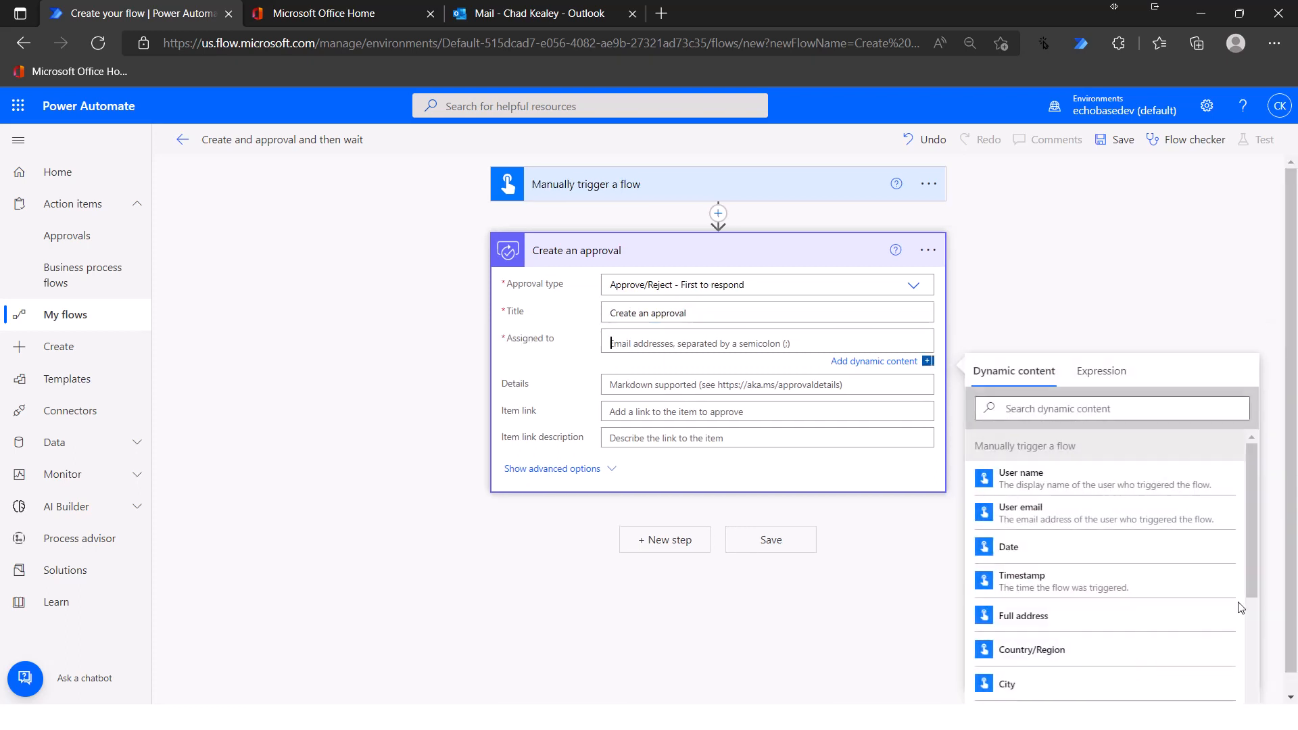
pyautogui.scroll(-3, 1044, 623)
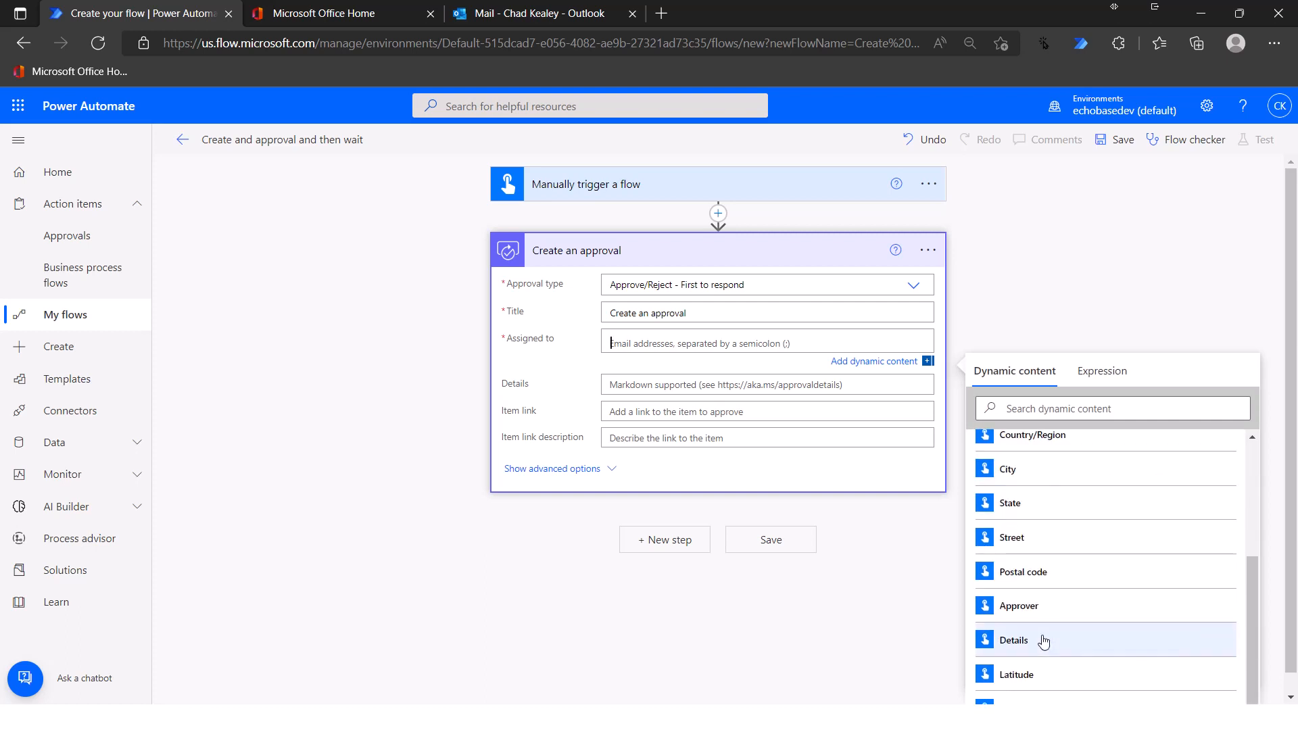
pyautogui.click(1014, 608)
pyautogui.click(633, 385)
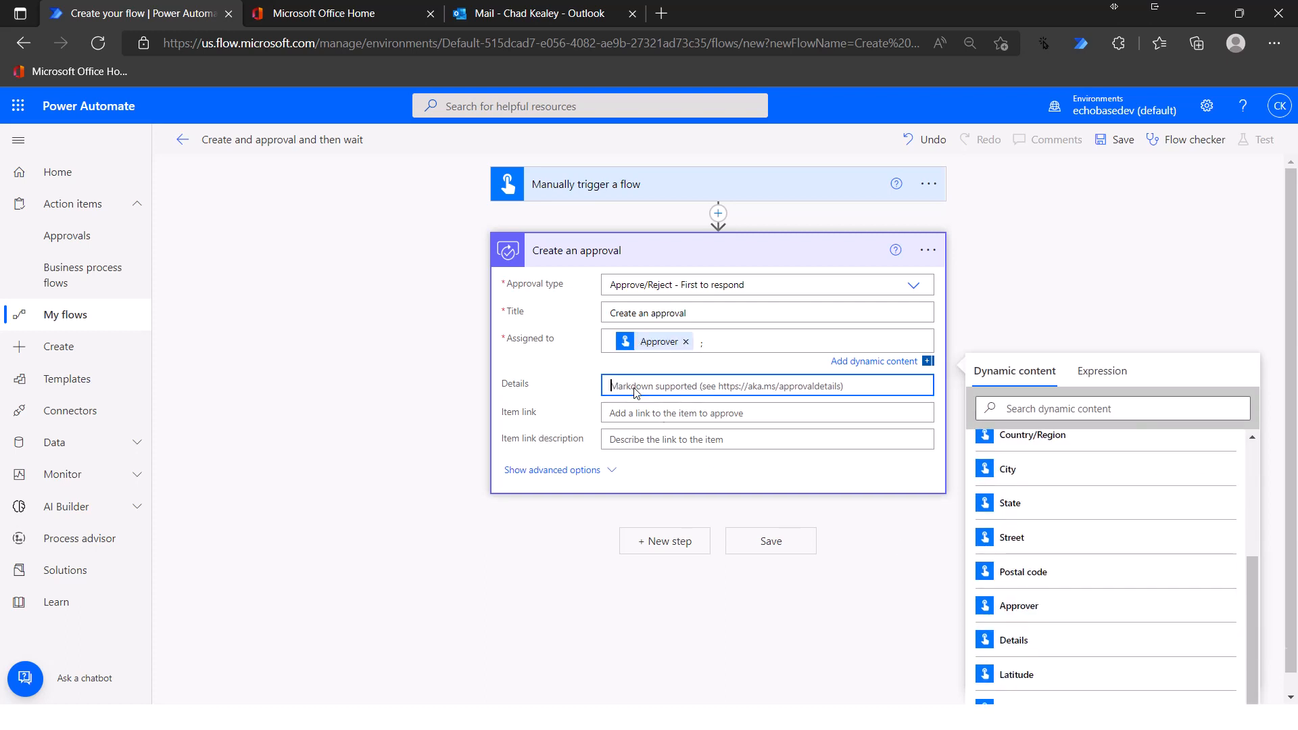
pyautogui.scroll(-2, 1063, 618)
pyautogui.scroll(-2, 1064, 618)
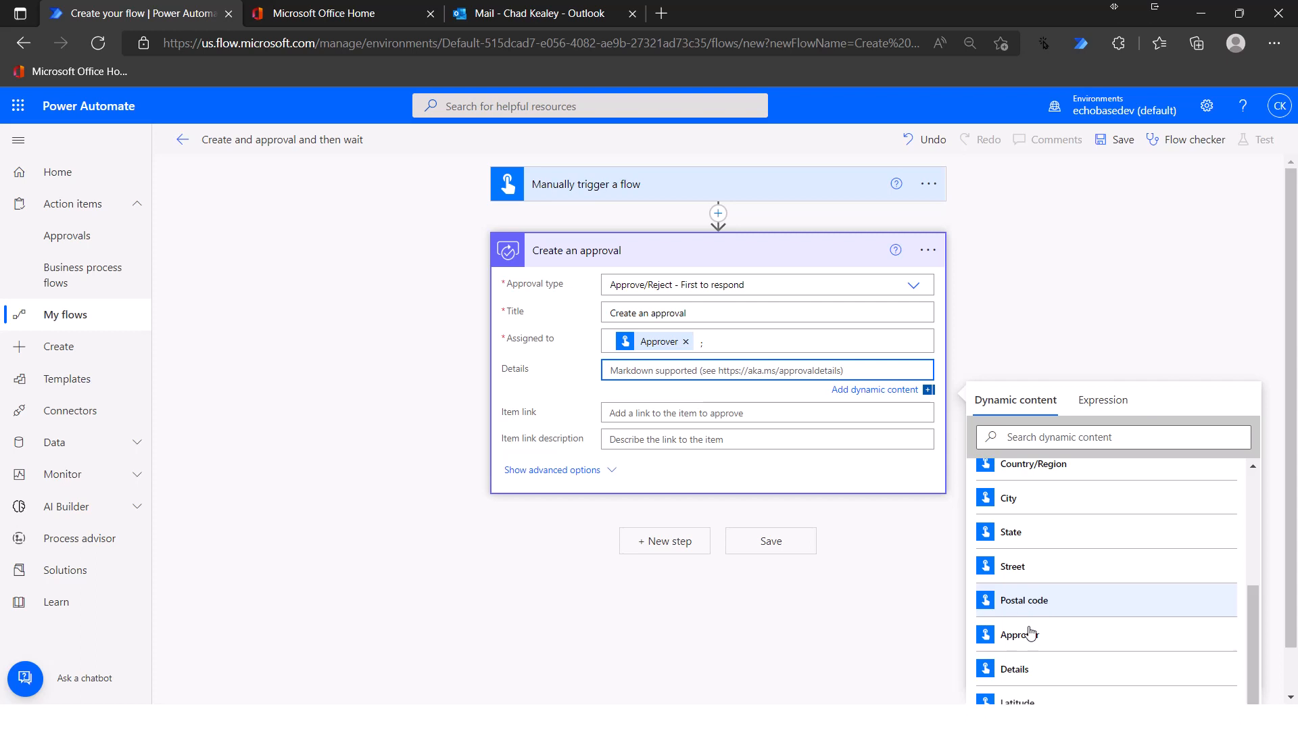
pyautogui.click(1029, 671)
pyautogui.click(565, 472)
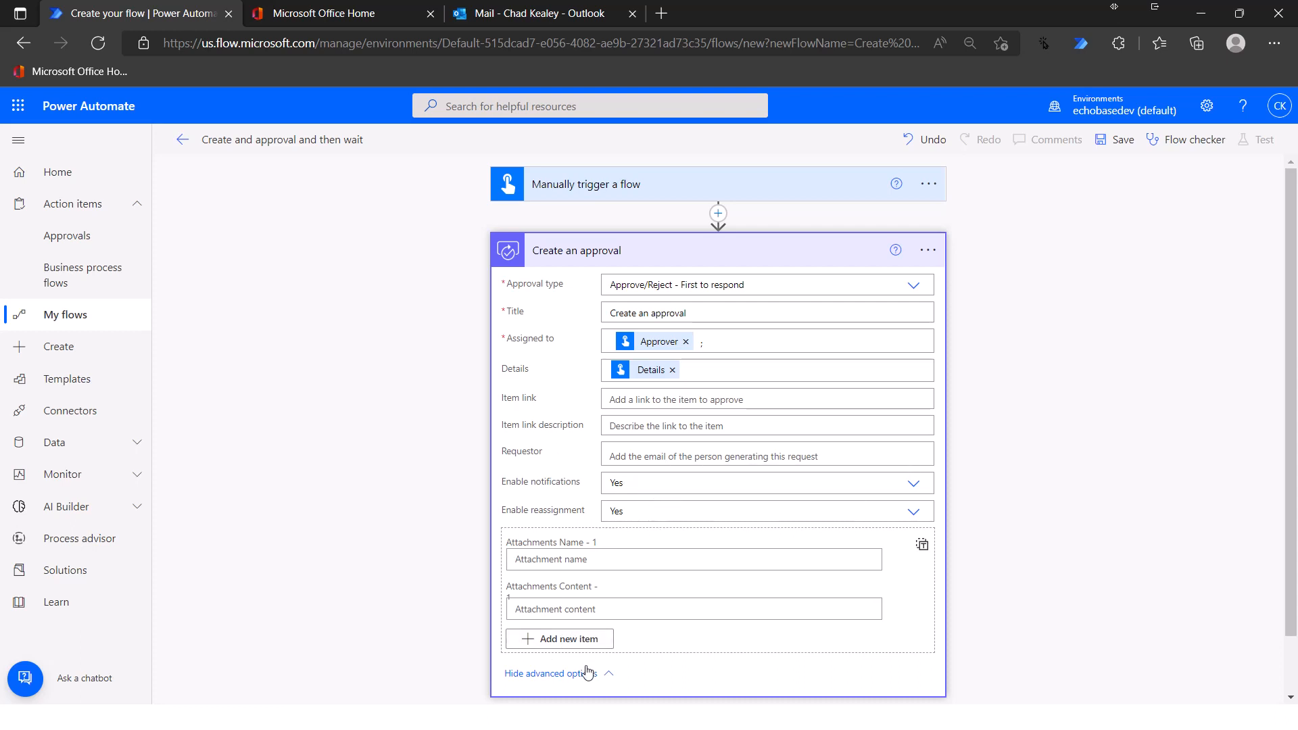
pyautogui.click(781, 255)
# - Add a Data Operation Compose action after "Create an approval", searching the operations for "compos"
pyautogui.click(687, 319)
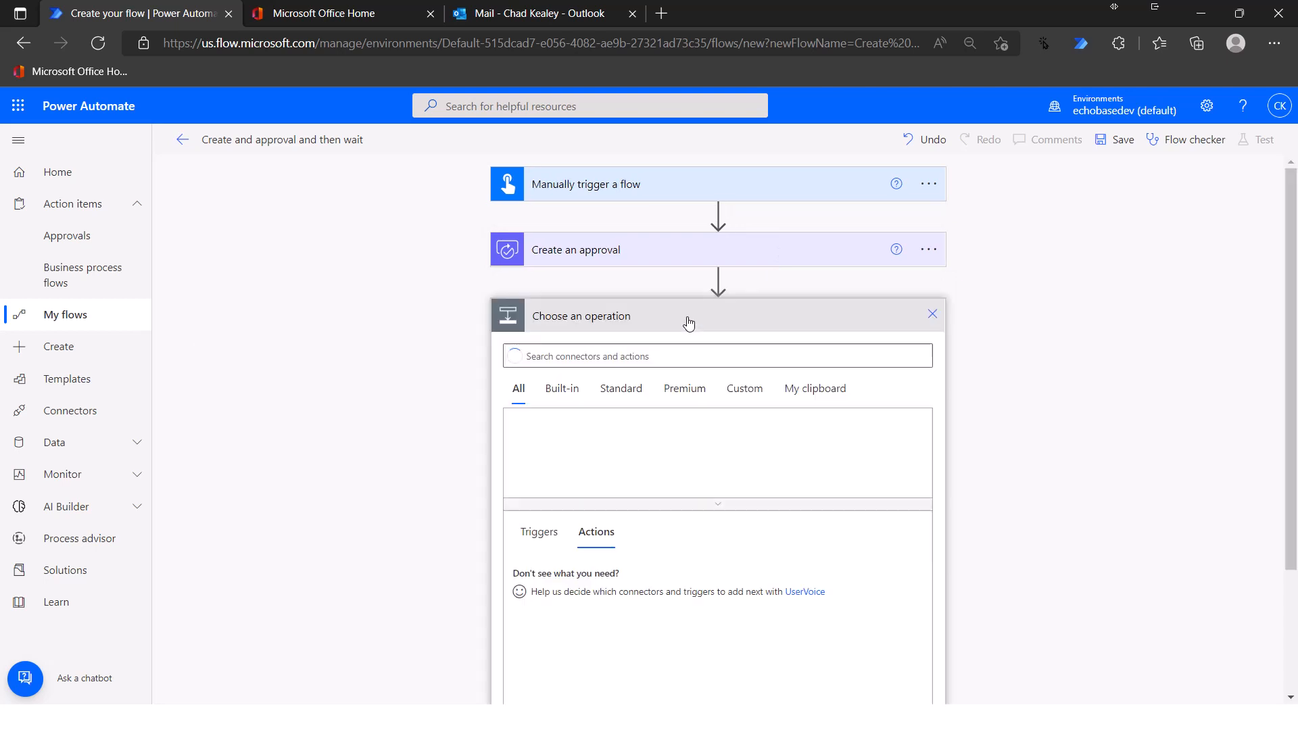
pyautogui.write('com')
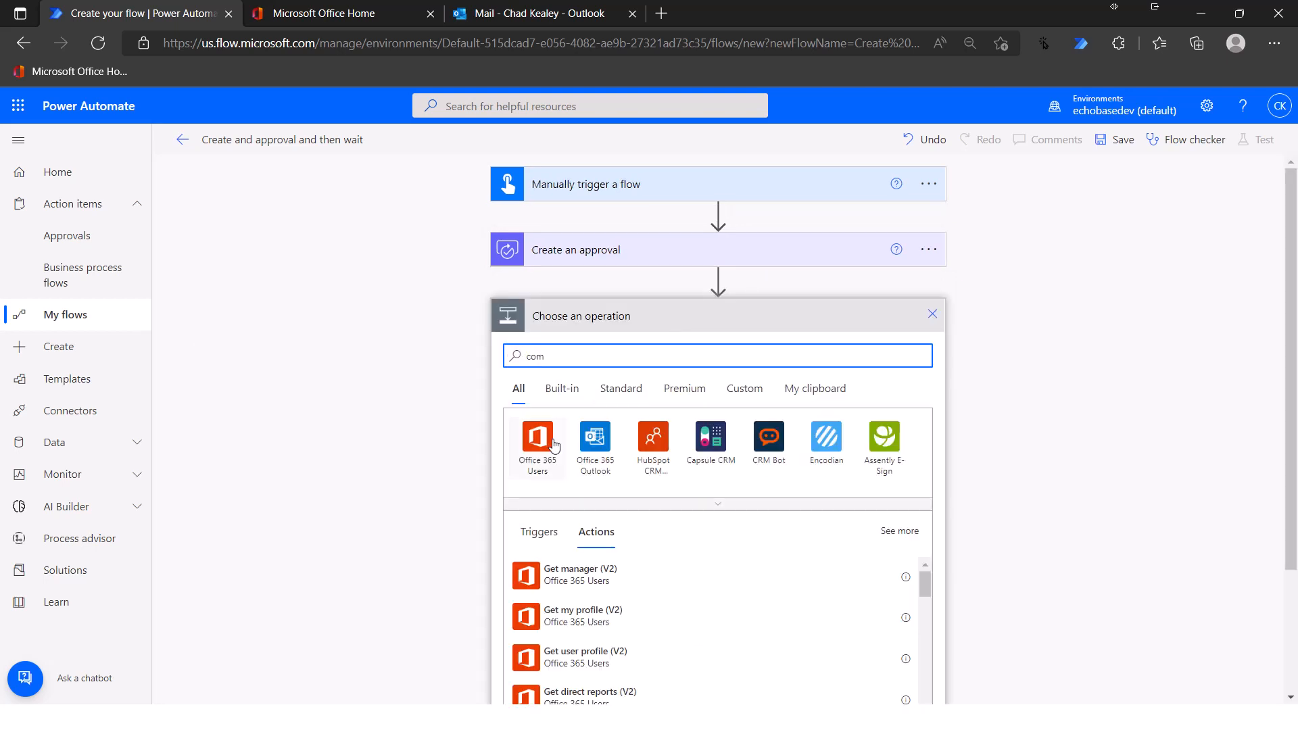
pyautogui.write('po')
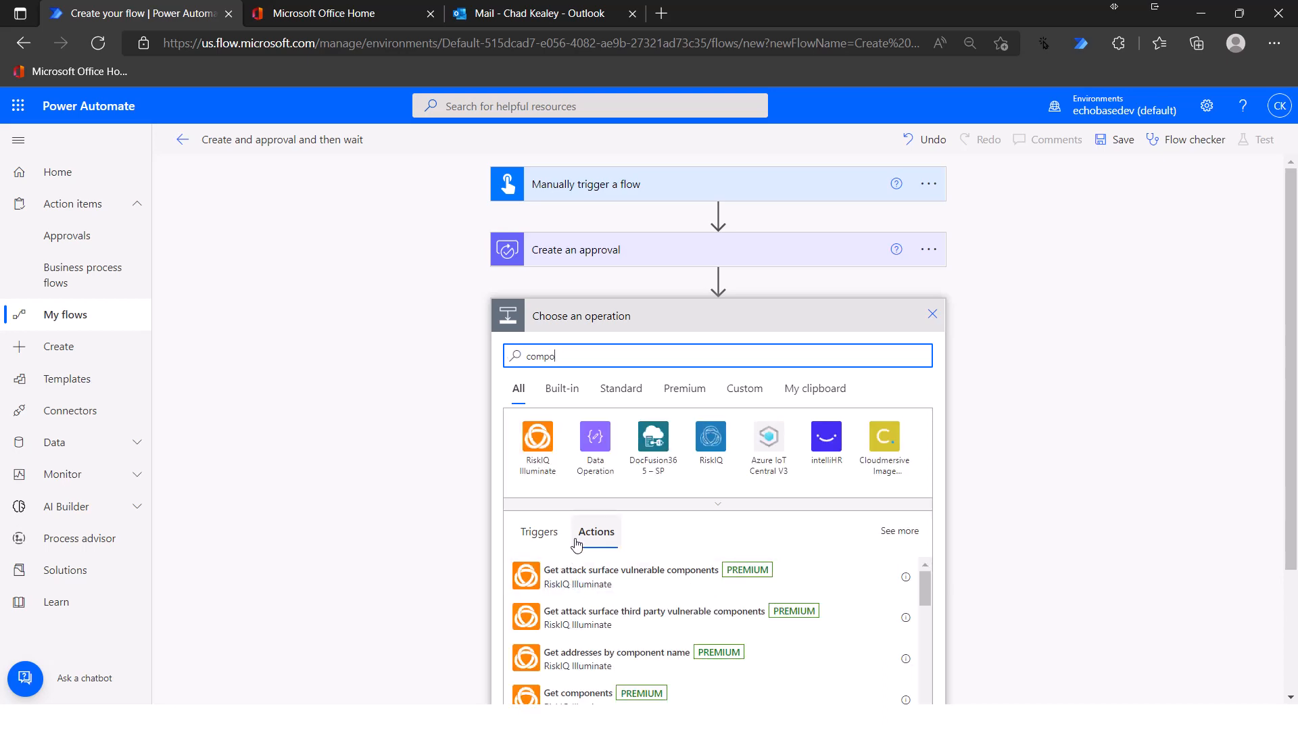
pyautogui.write('s')
pyautogui.click(567, 417)
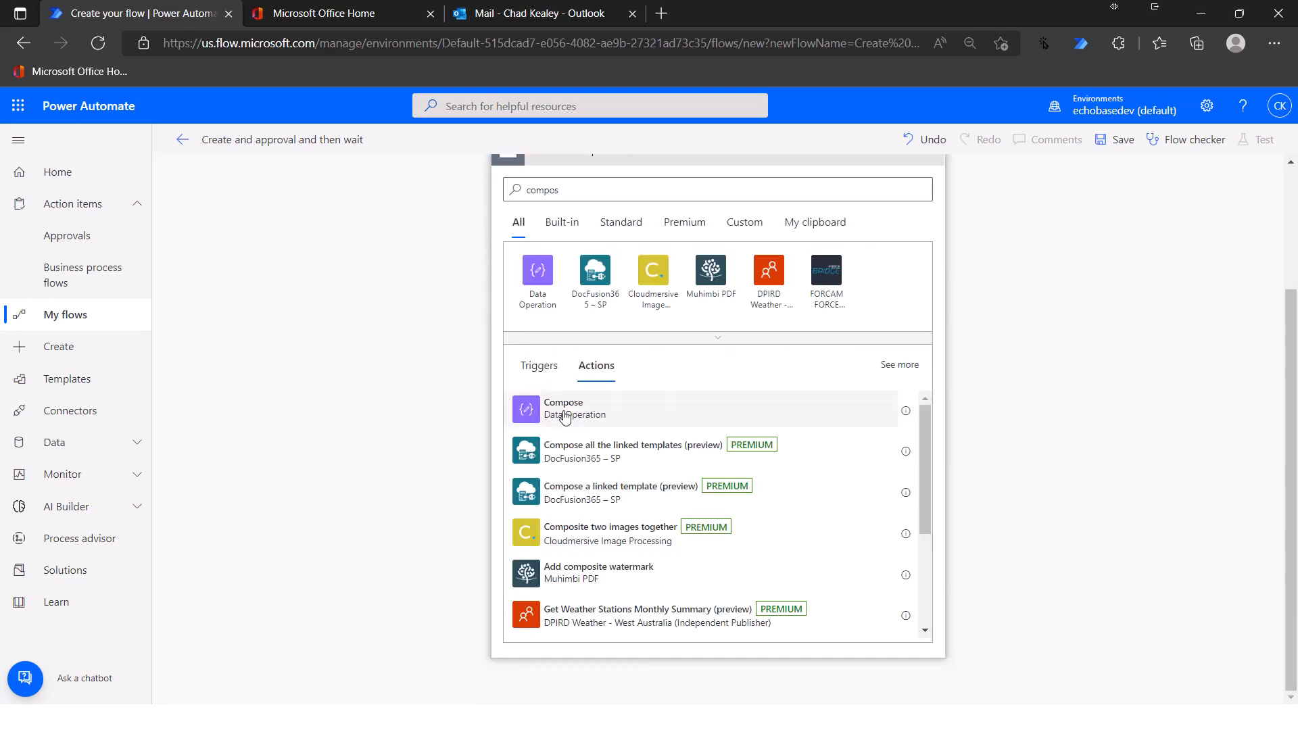
# - Set the Compose inputs to the body output of "Create an approval", save the flow and return to its details page
pyautogui.click(667, 350)
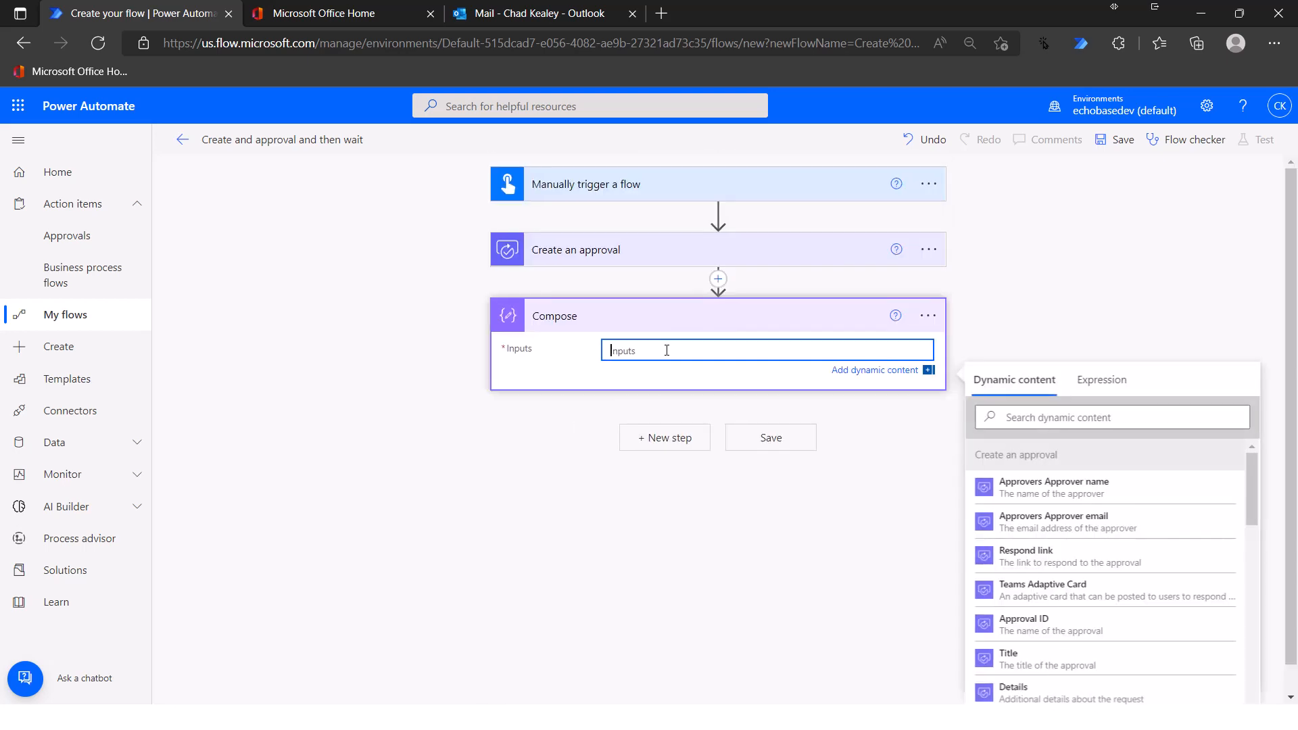
pyautogui.scroll(-3, 1038, 629)
pyautogui.scroll(-5, 1040, 632)
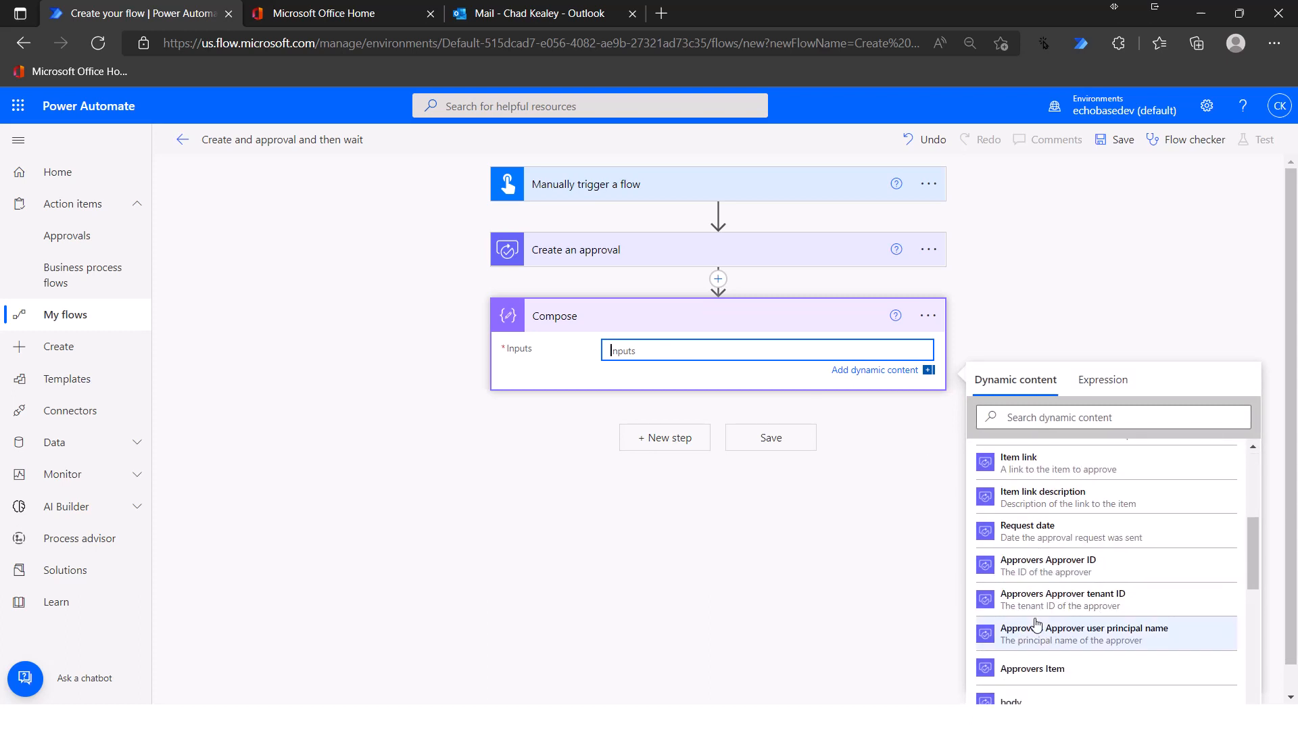
pyautogui.click(1008, 612)
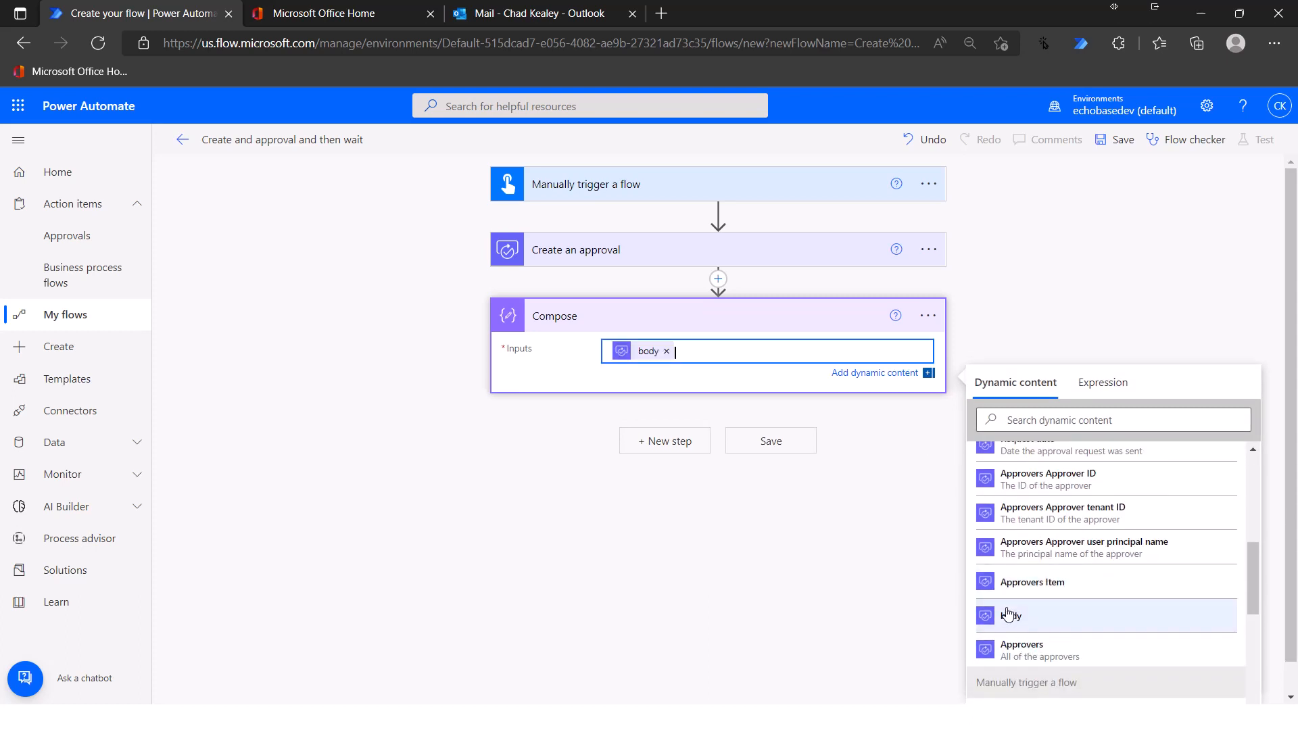
pyautogui.scroll(2, 1062, 534)
pyautogui.scroll(4, 1055, 528)
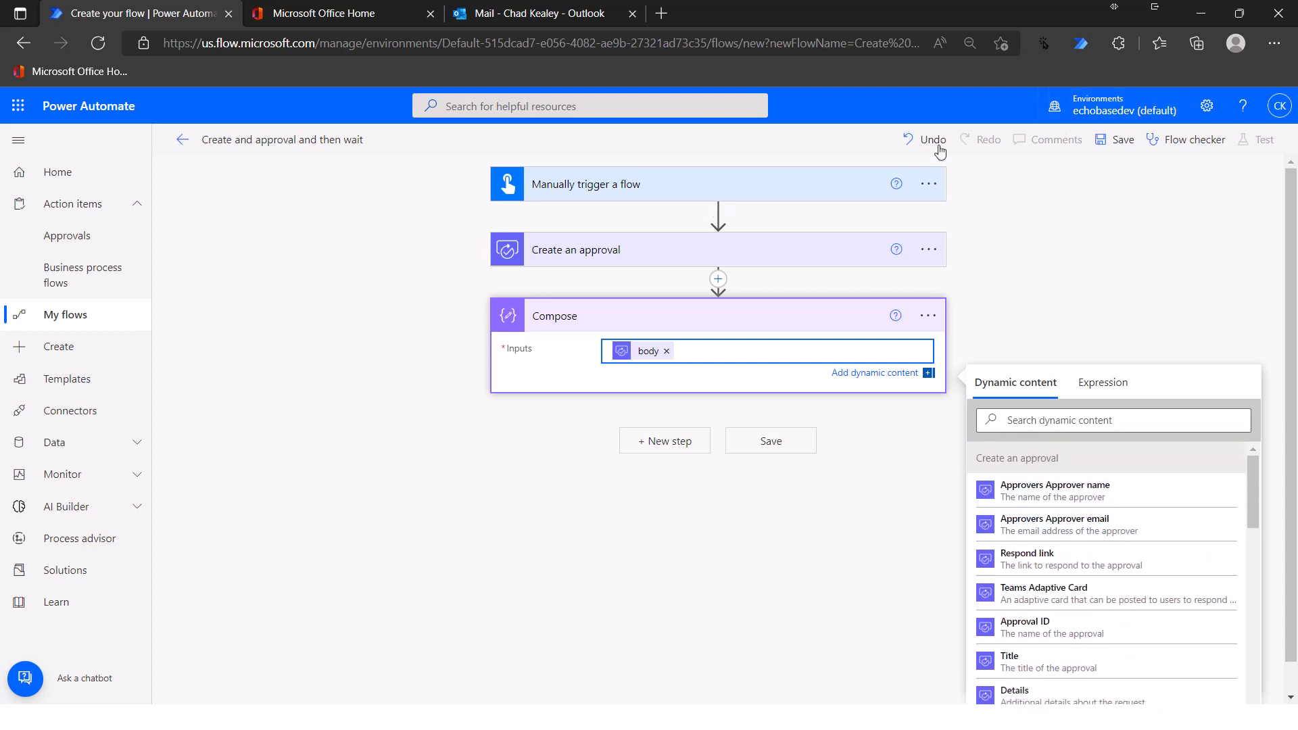
pyautogui.click(1115, 139)
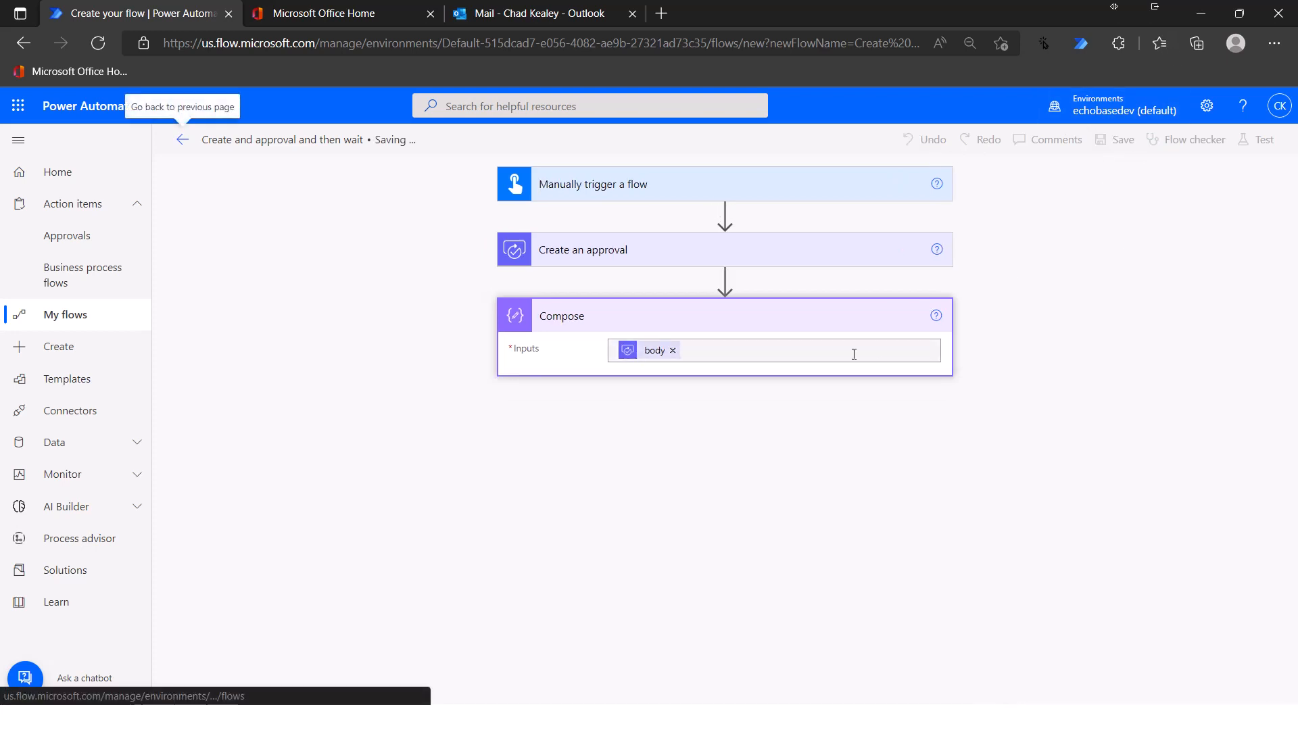
pyautogui.click(185, 143)
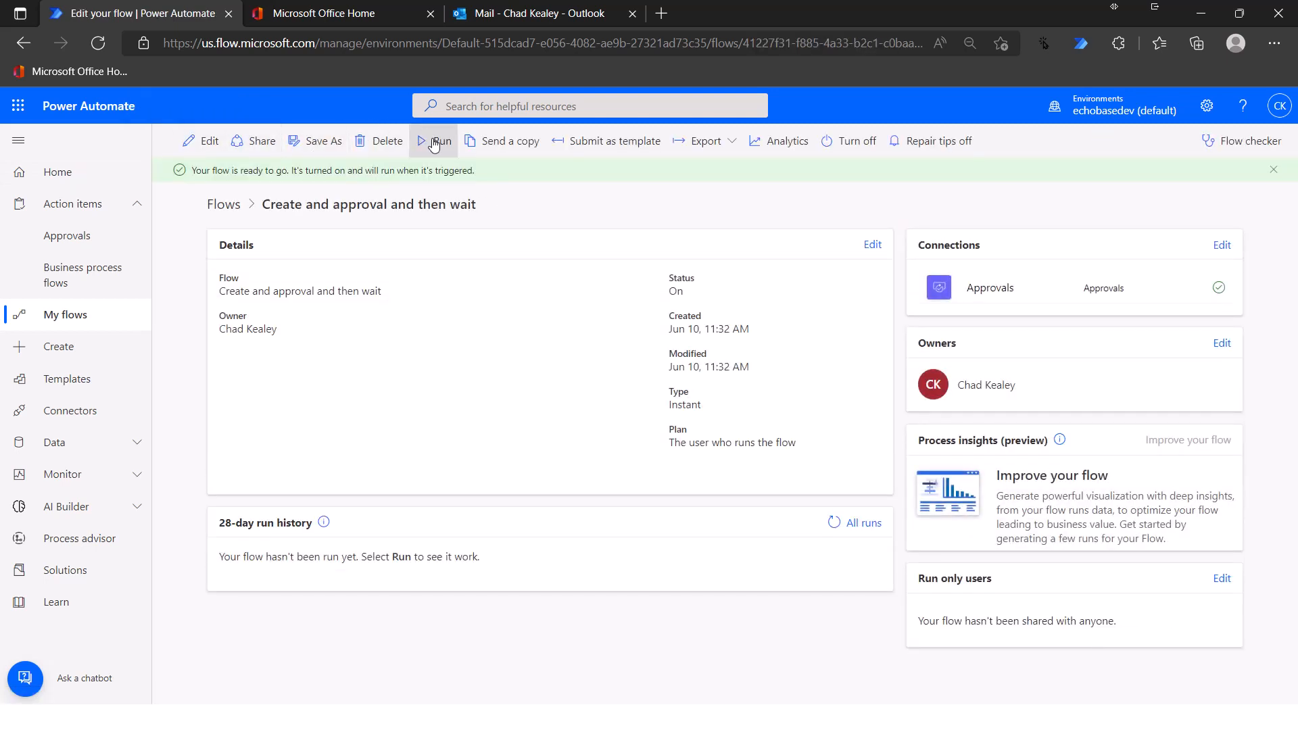
# - Run the flow with the approver's name selected as Approver and "A pizza" as the Details, and close the run pane
pyautogui.click(436, 142)
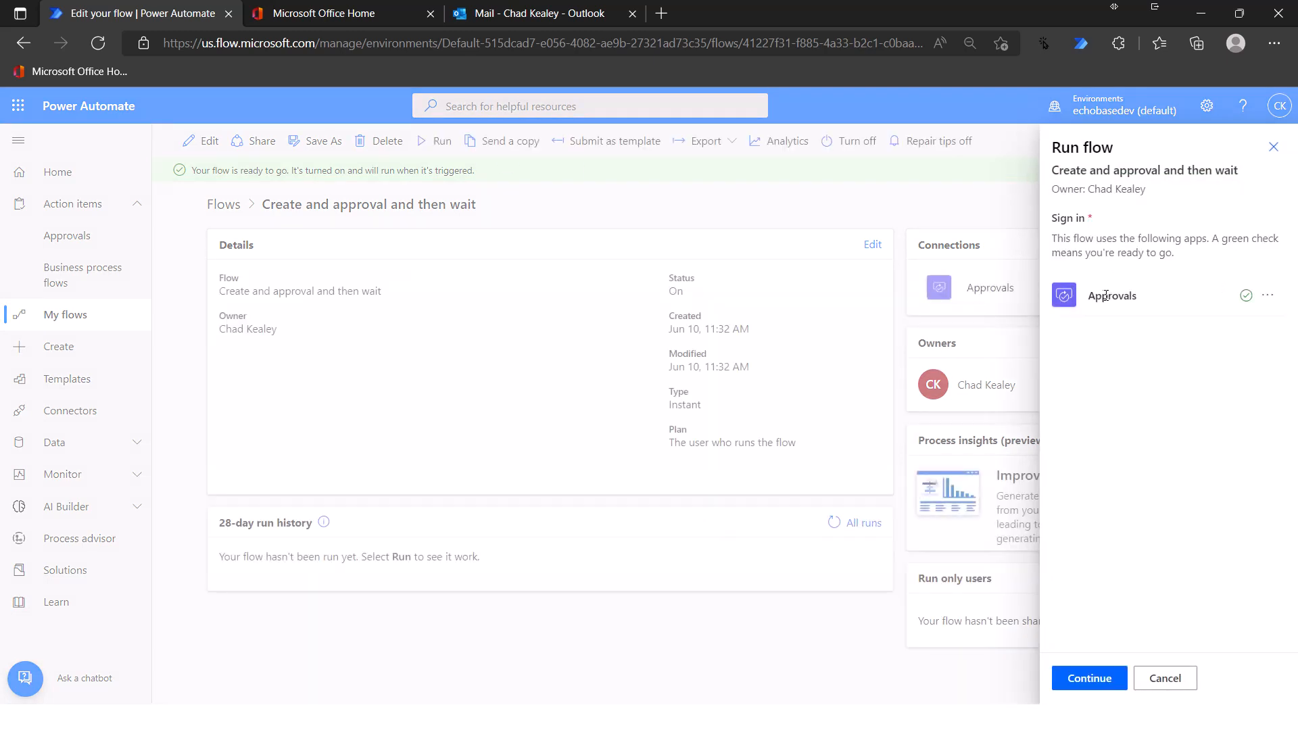
pyautogui.click(1089, 681)
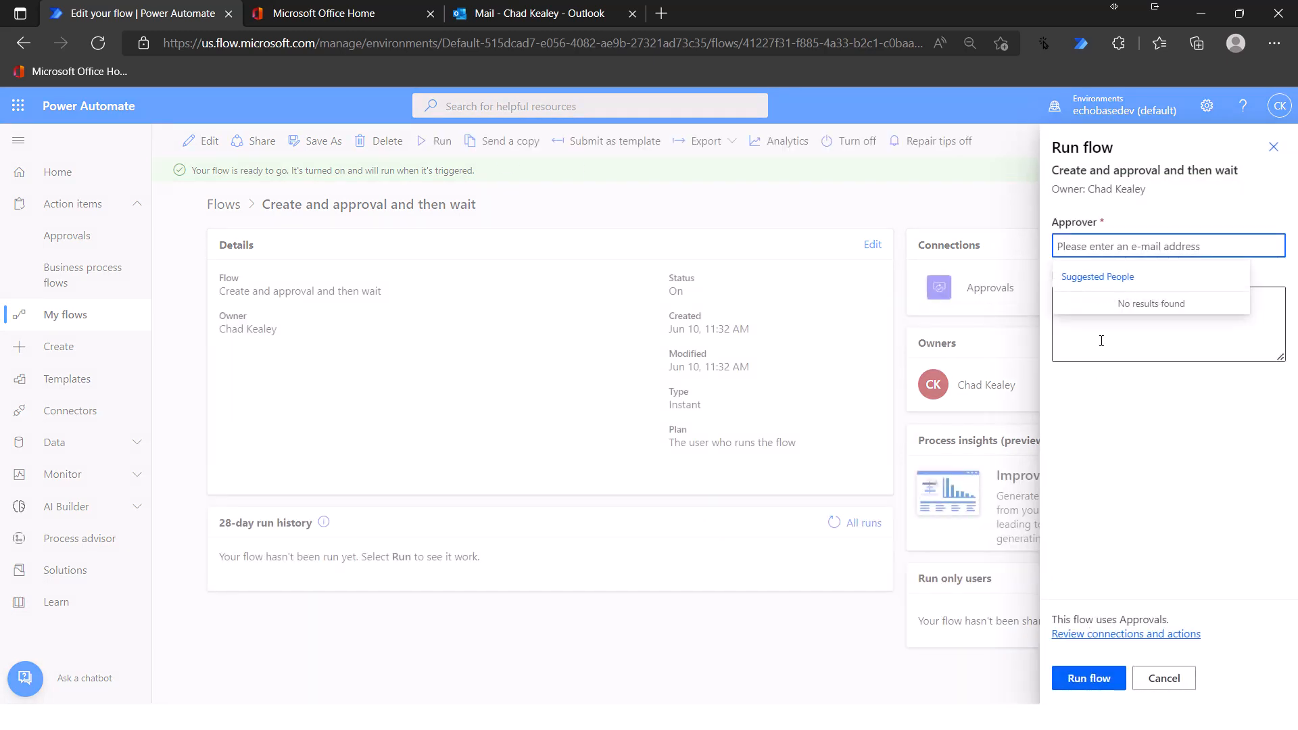
pyautogui.write('Chad Kealey')
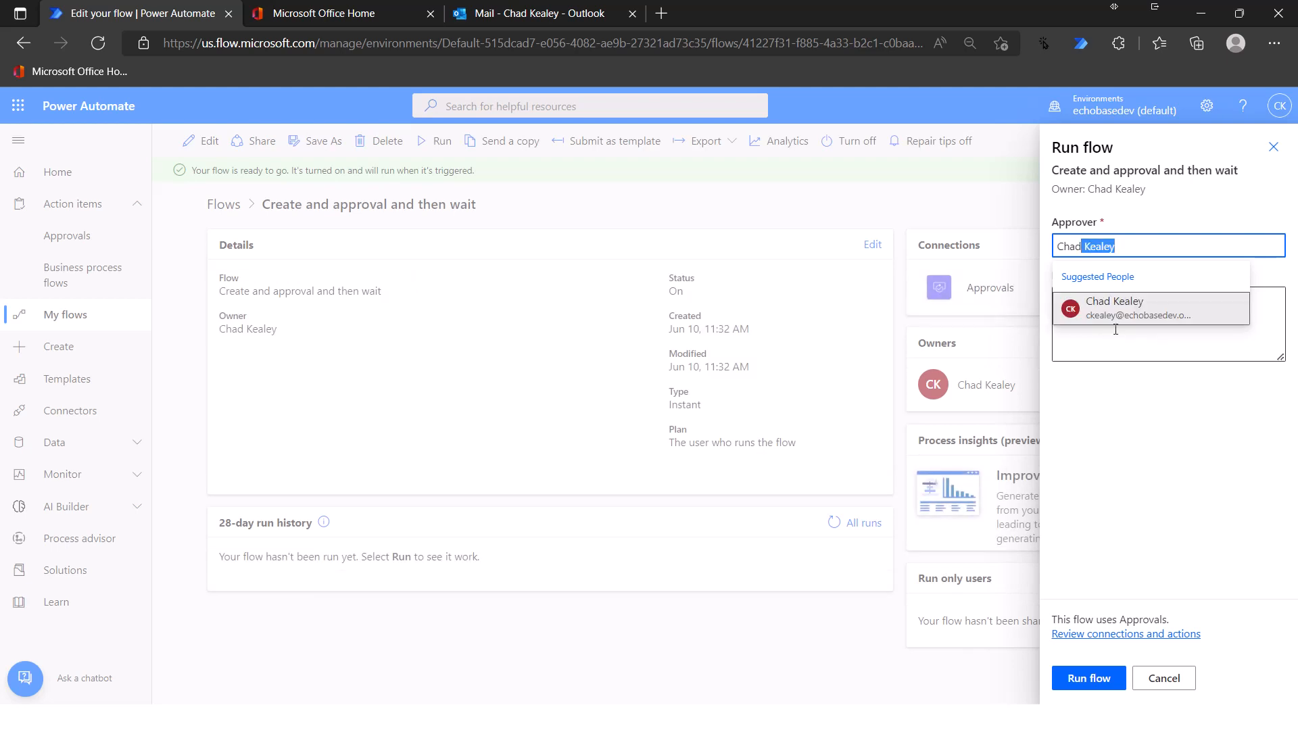
pyautogui.click(1116, 318)
pyautogui.click(1102, 334)
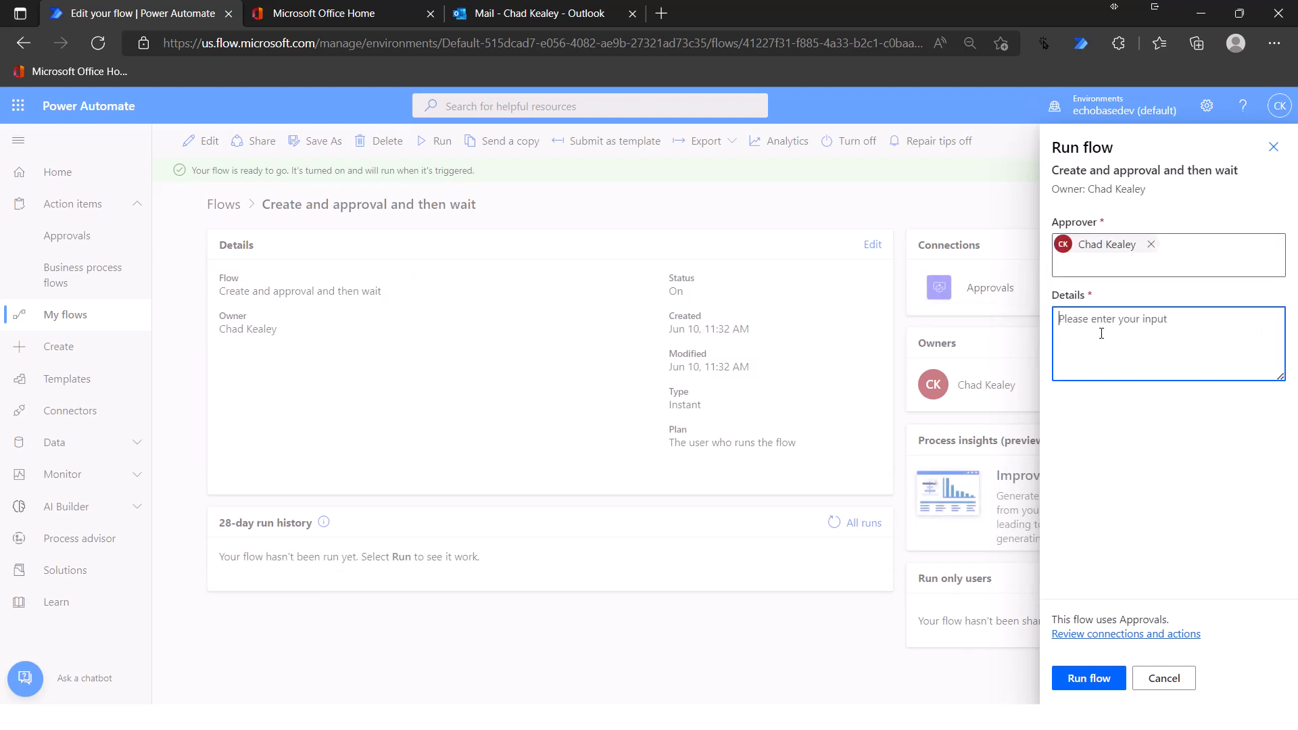
pyautogui.write('A pizza')
pyautogui.click(1075, 678)
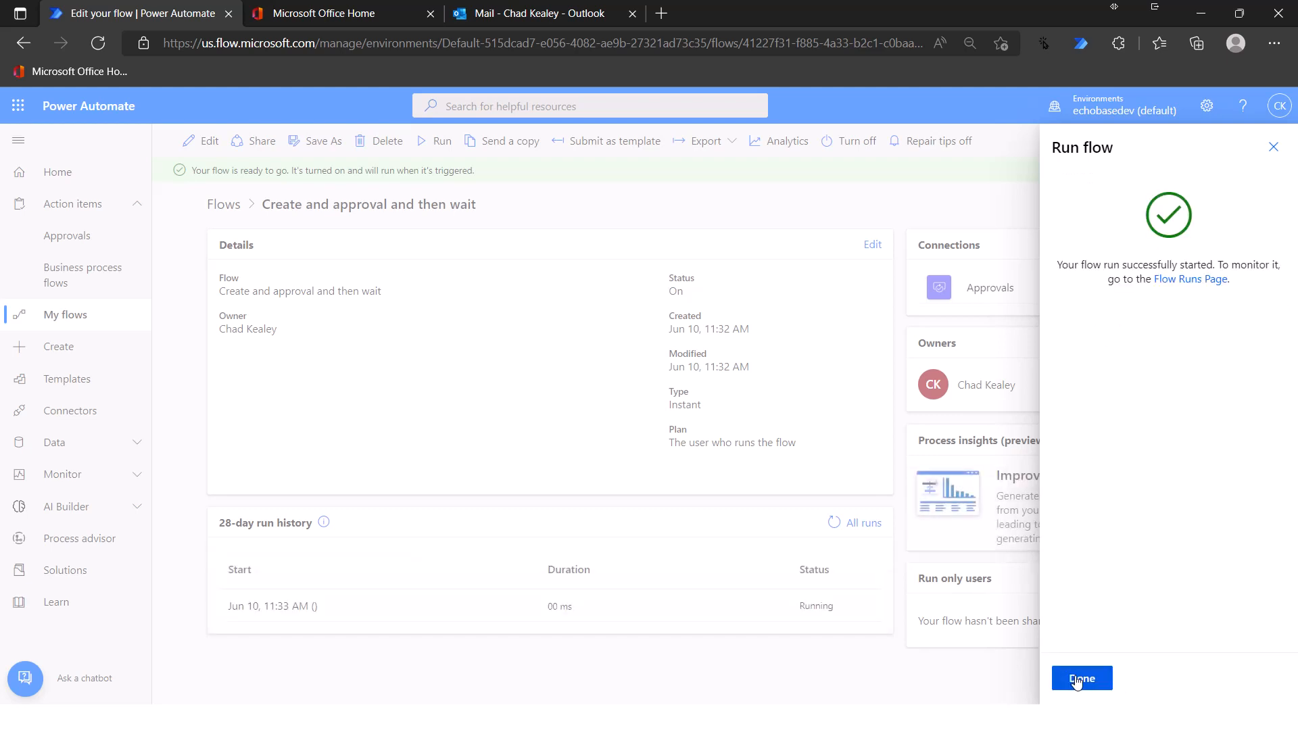
pyautogui.click(1077, 680)
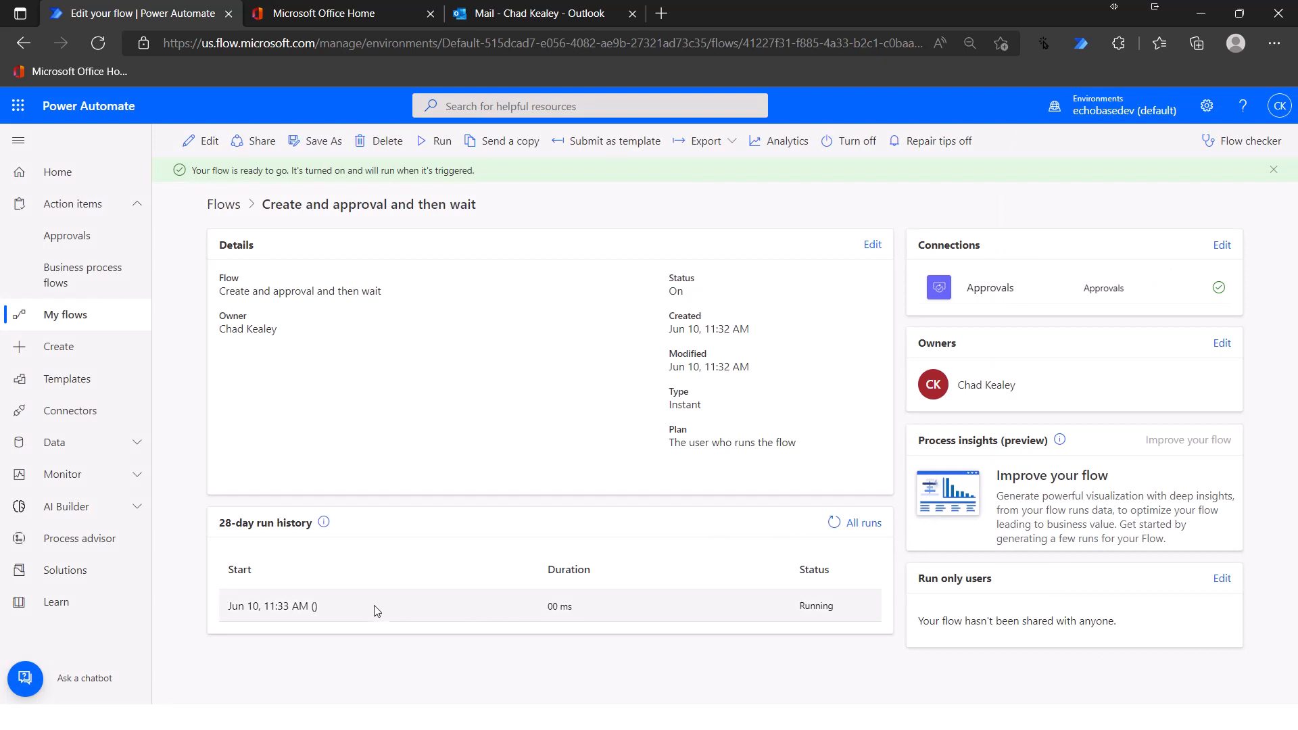
# - Refresh the 28-day run history, open the latest run and expand its Compose action
pyautogui.click(831, 526)
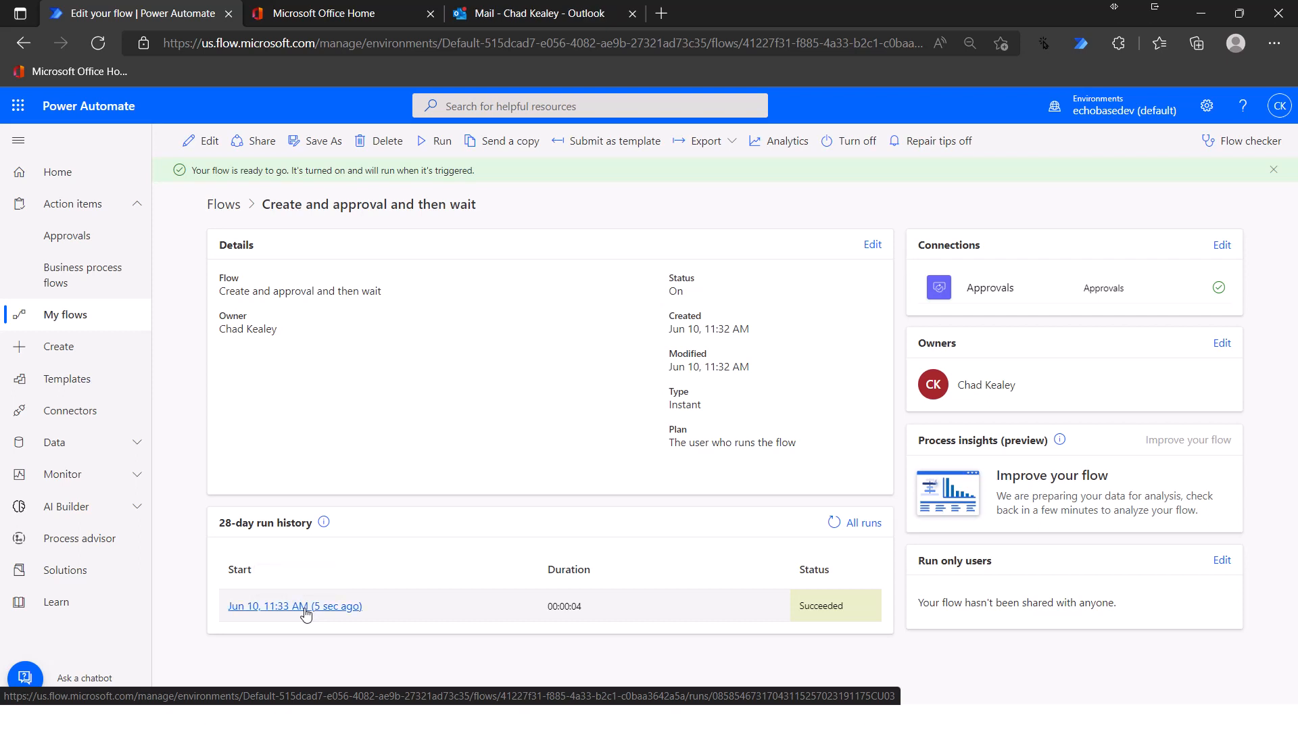
pyautogui.click(306, 607)
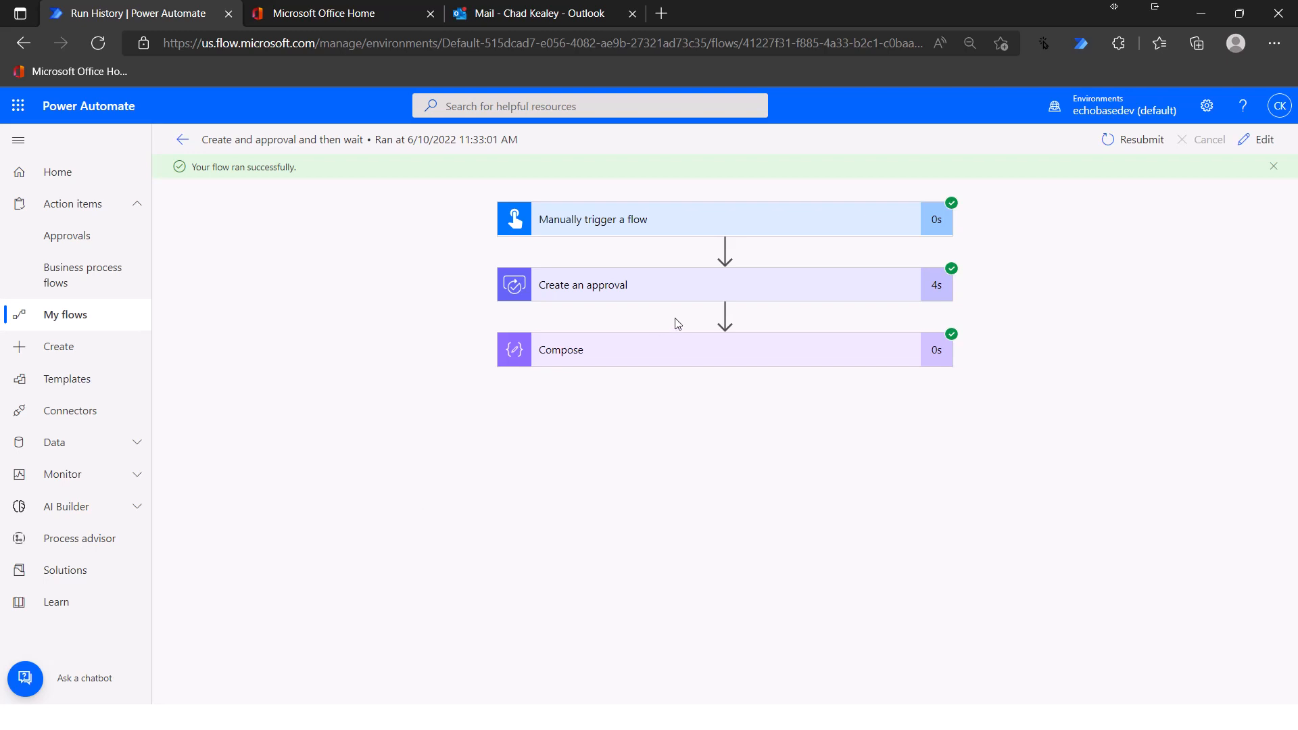
pyautogui.click(702, 353)
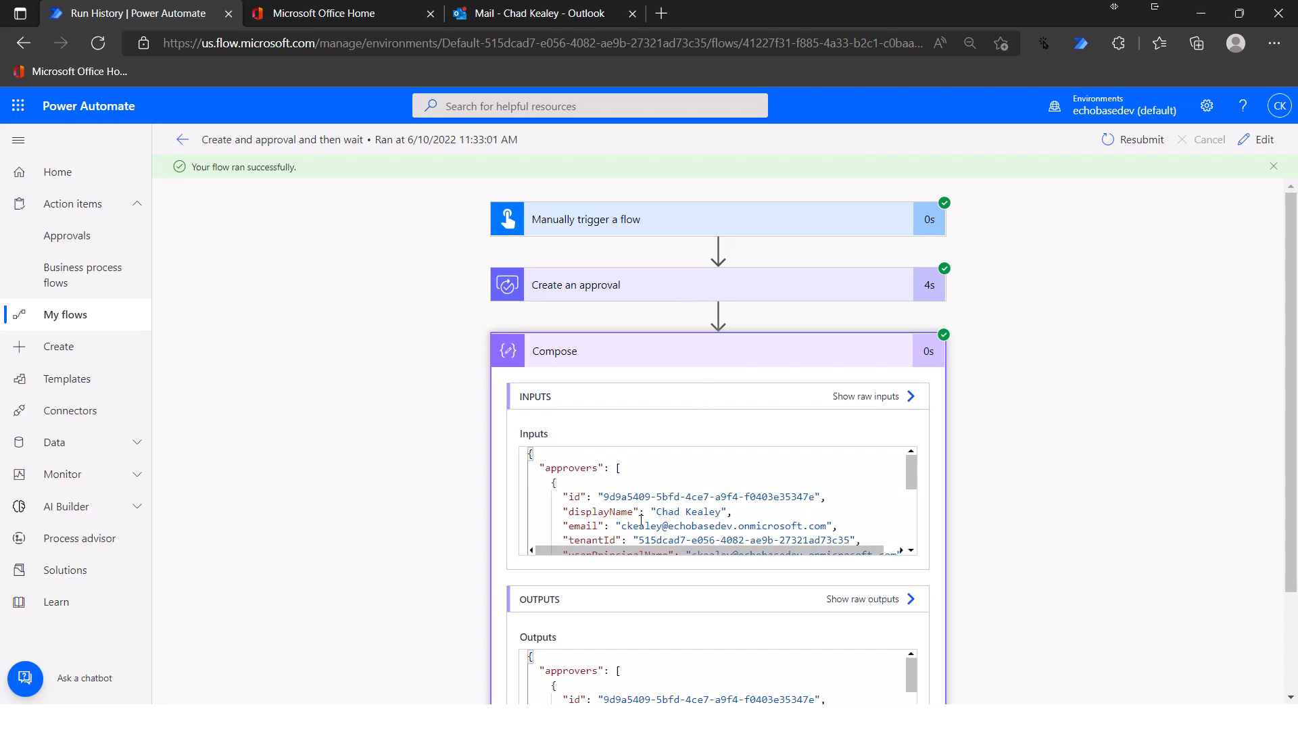
# - Examine the Compose outputs for the approval's approvers, respond link, adaptive card, name, title, details, dates and priority
pyautogui.scroll(-1, 1098, 493)
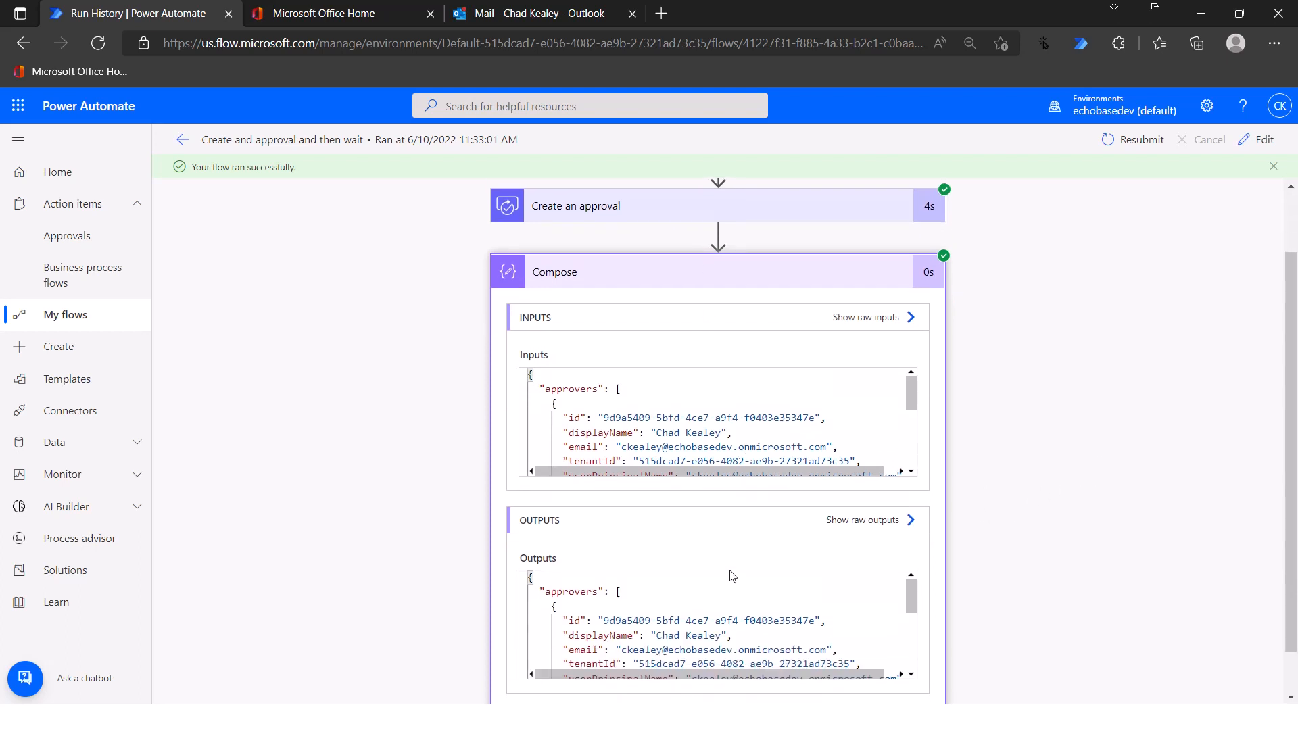
pyautogui.scroll(-1, 1268, 460)
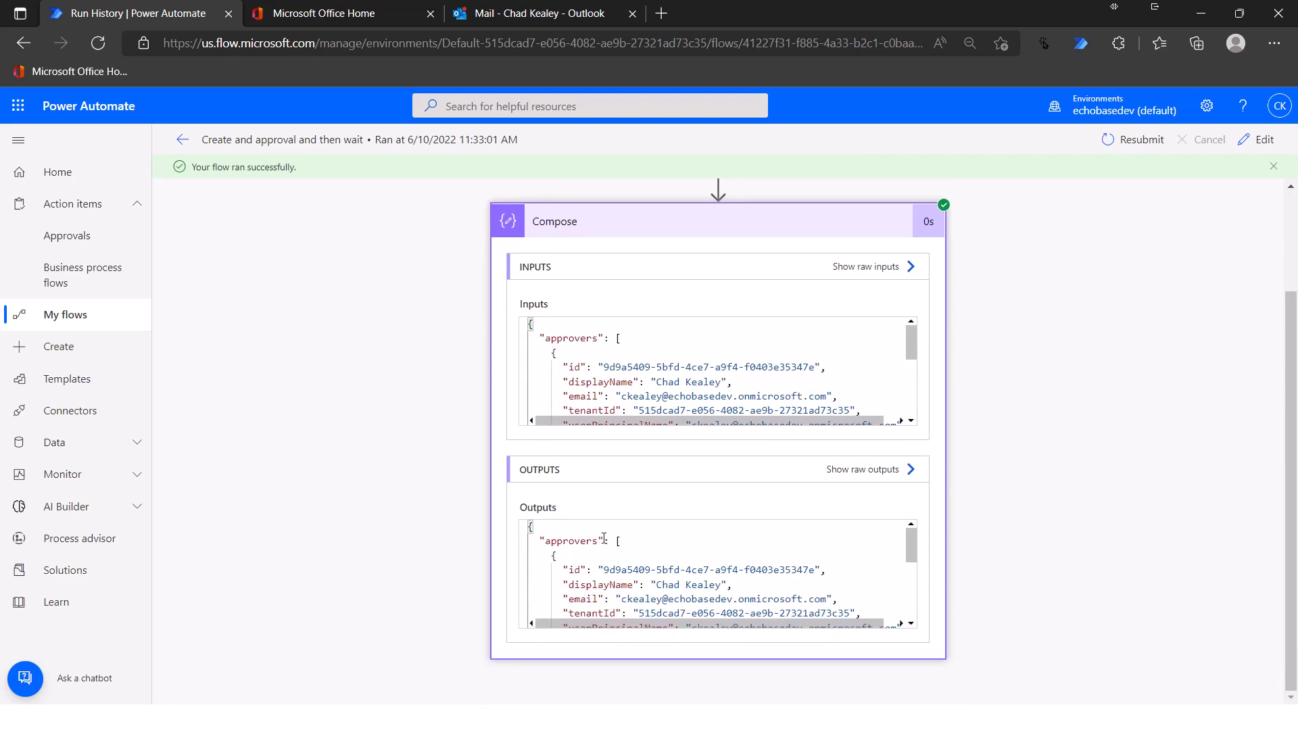
pyautogui.scroll(-3, 604, 539)
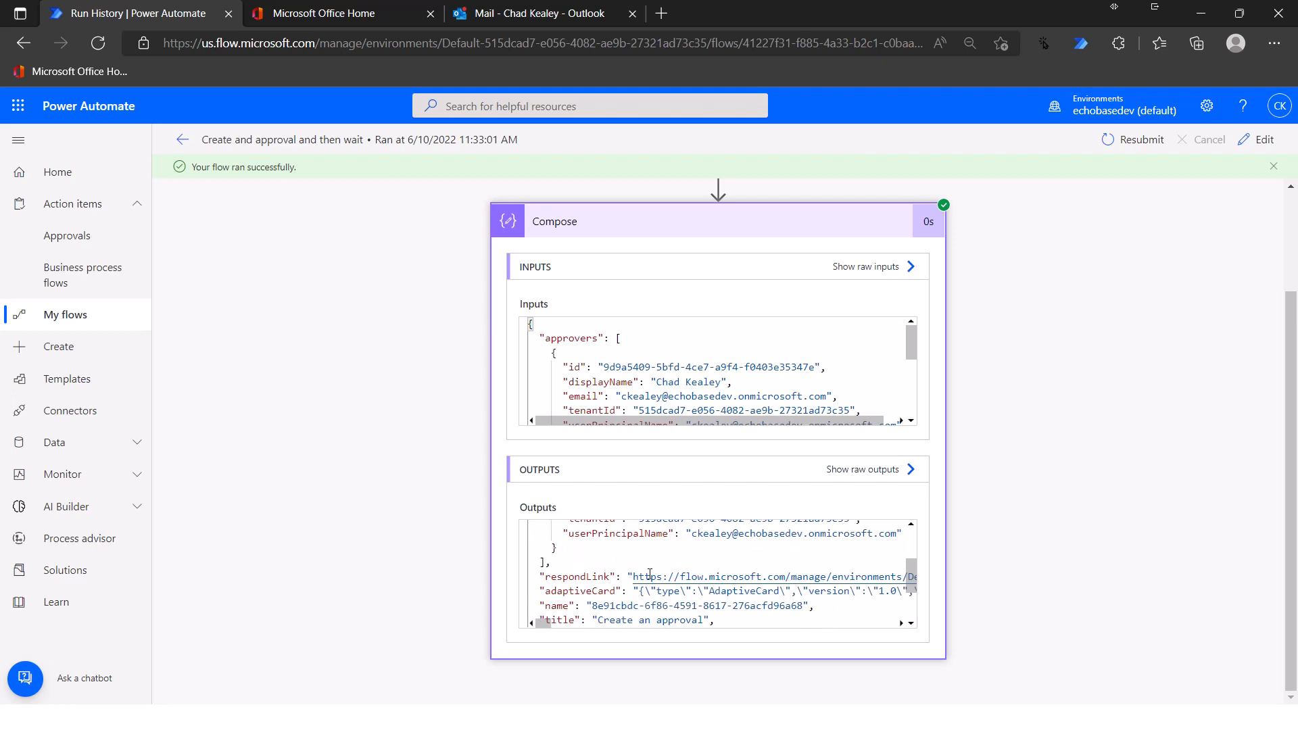
pyautogui.scroll(-1, 578, 600)
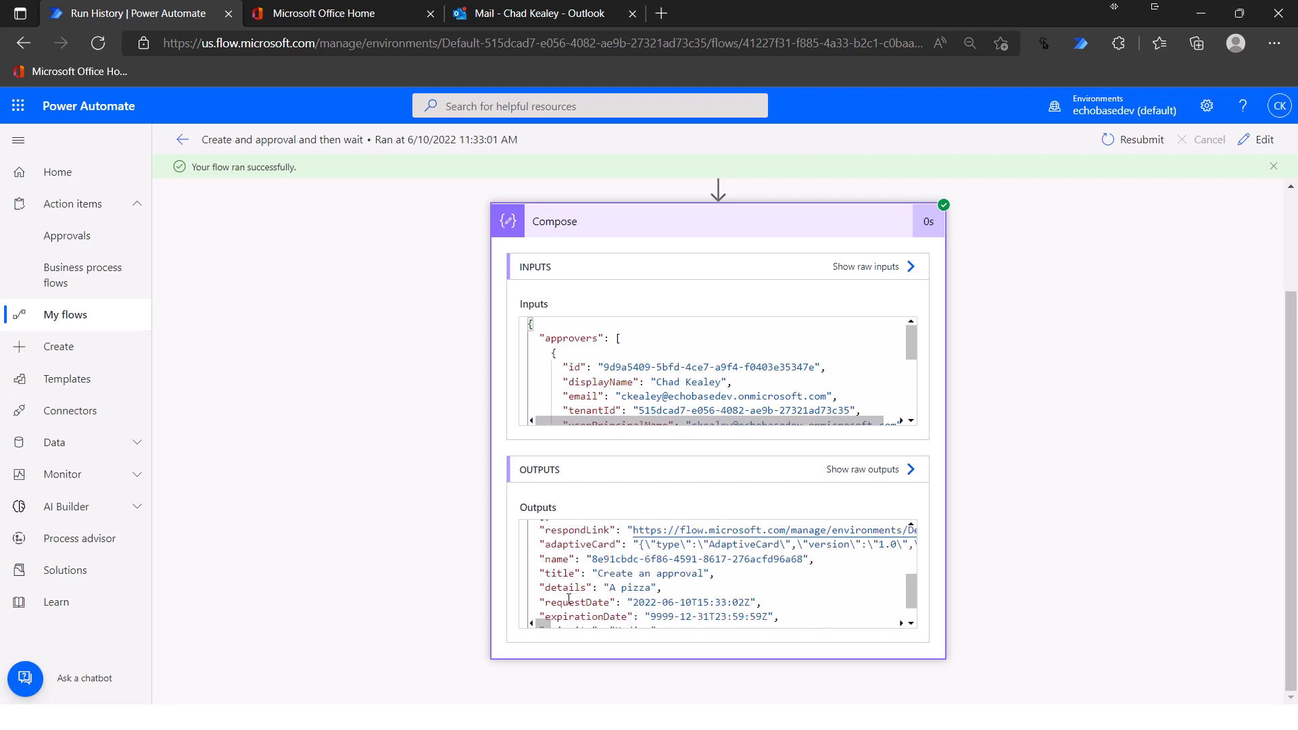
pyautogui.scroll(-1, 585, 590)
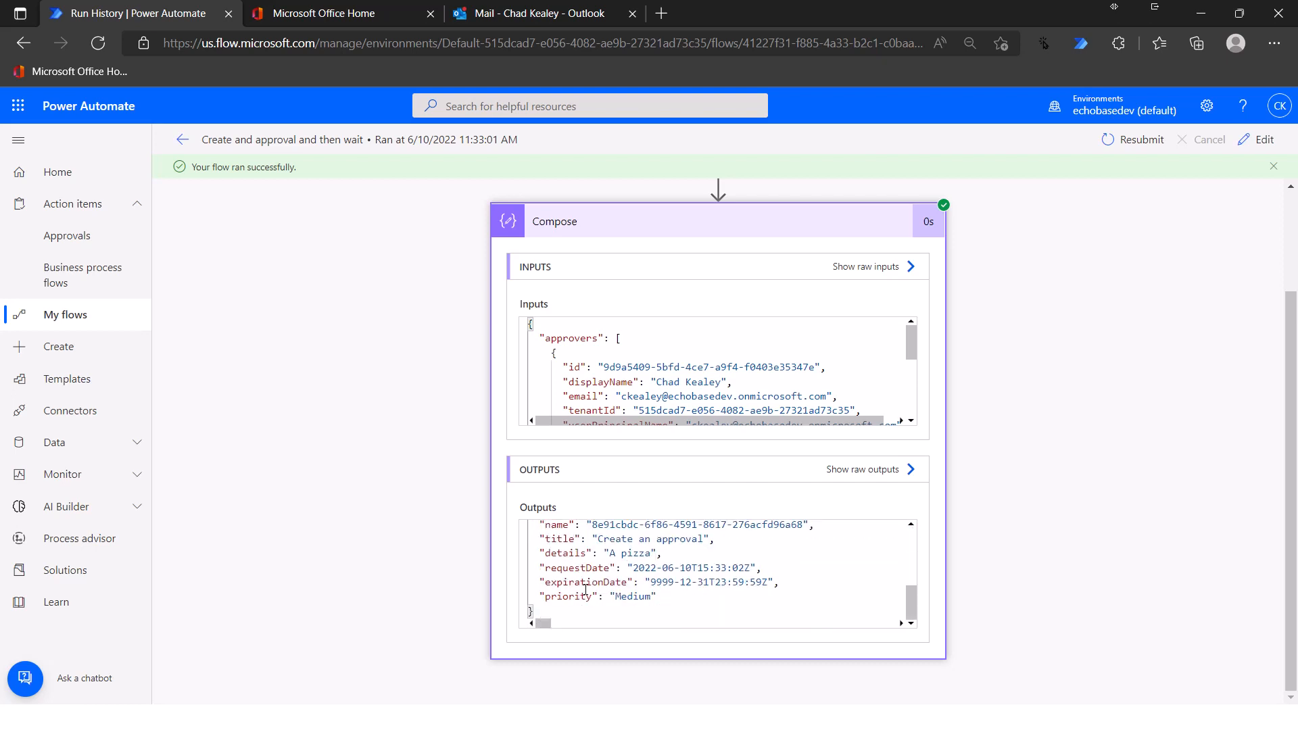
pyautogui.scroll(2, 586, 590)
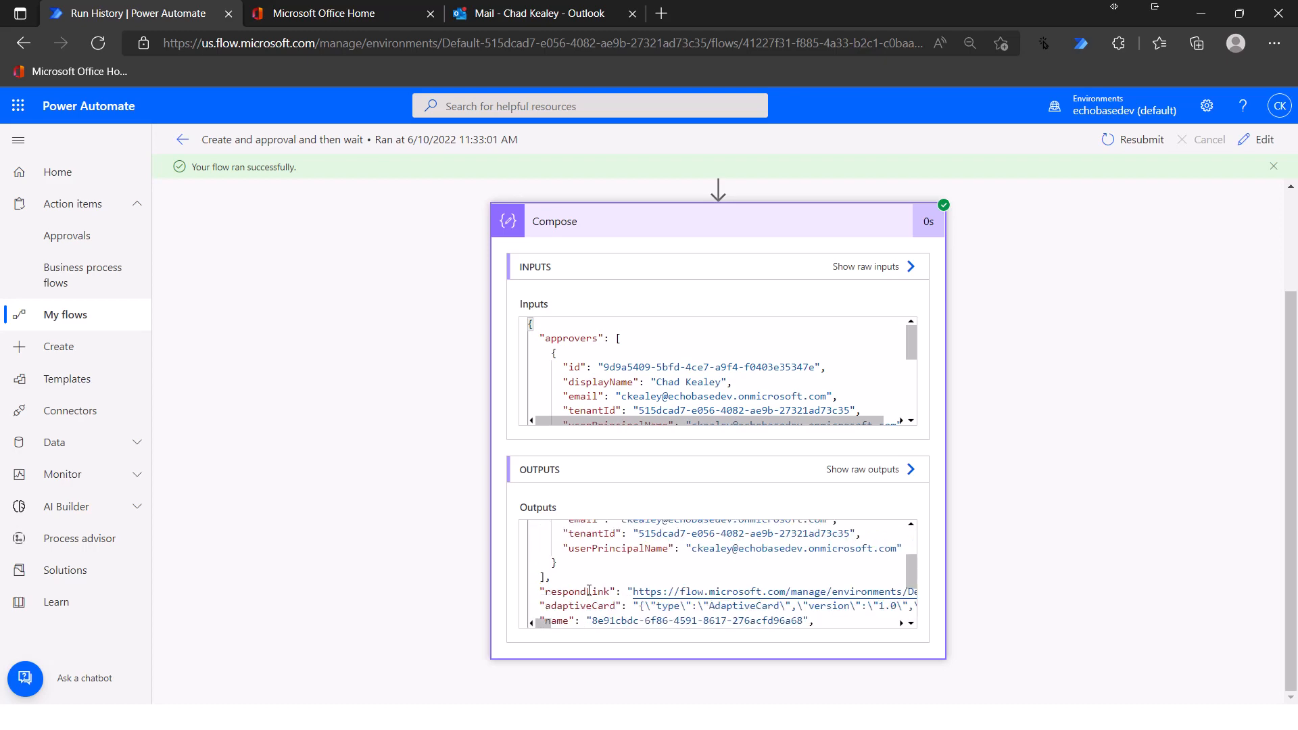
pyautogui.scroll(-2, 703, 567)
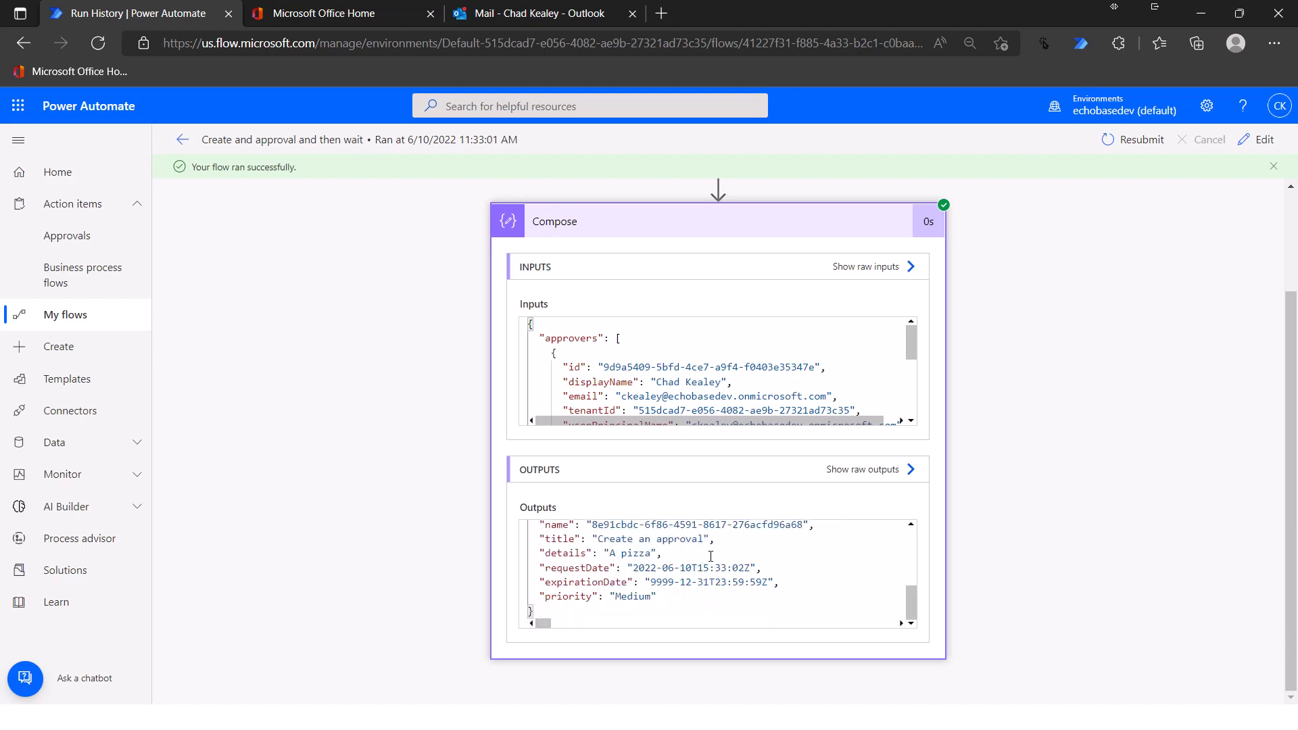
pyautogui.scroll(2, 934, 542)
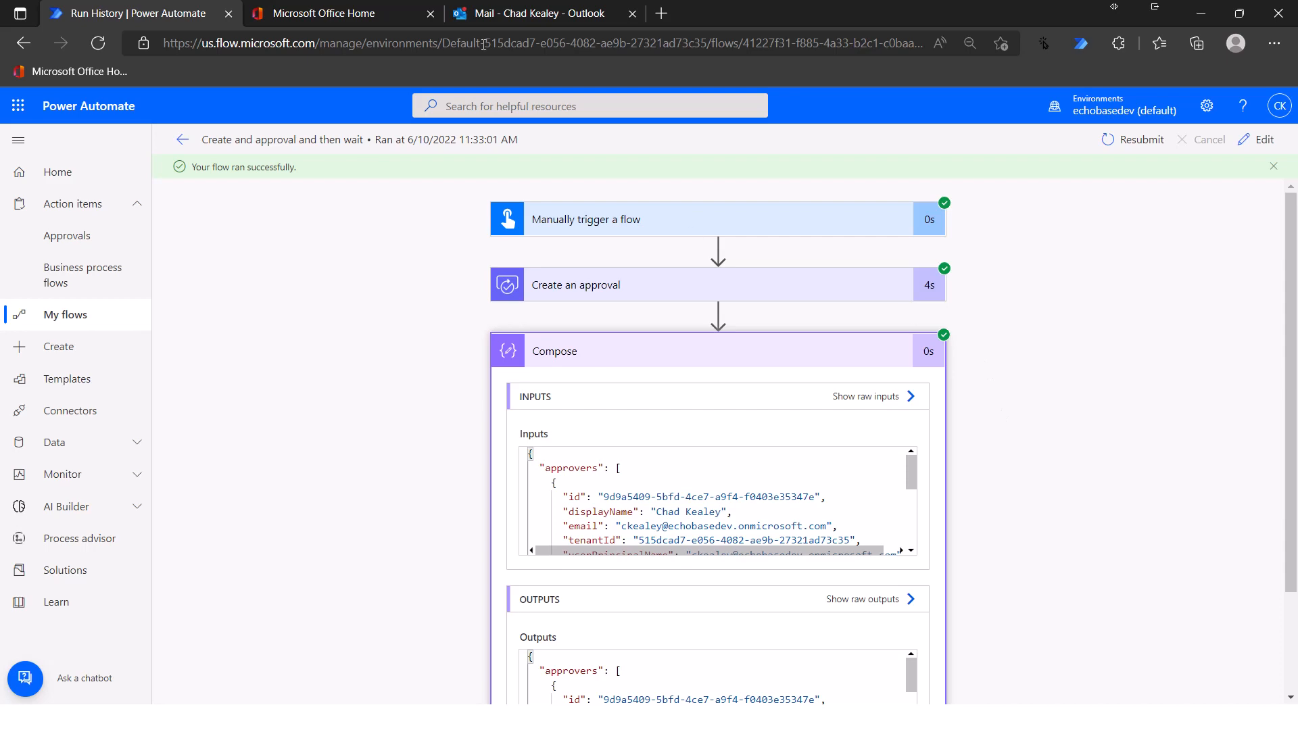
# - Switch to Outlook, open the "Create an approval" email and approve the request with the comment "Enjoy!"
pyautogui.click(524, 14)
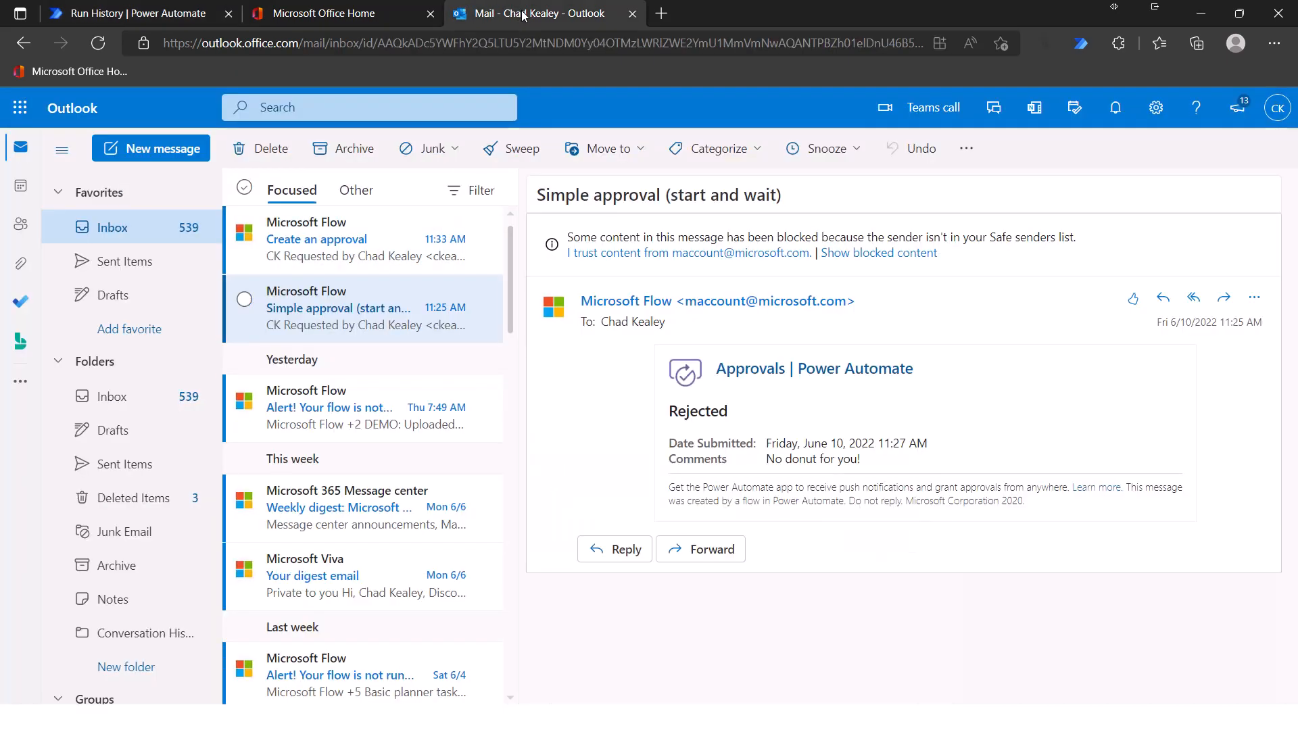
pyautogui.click(317, 251)
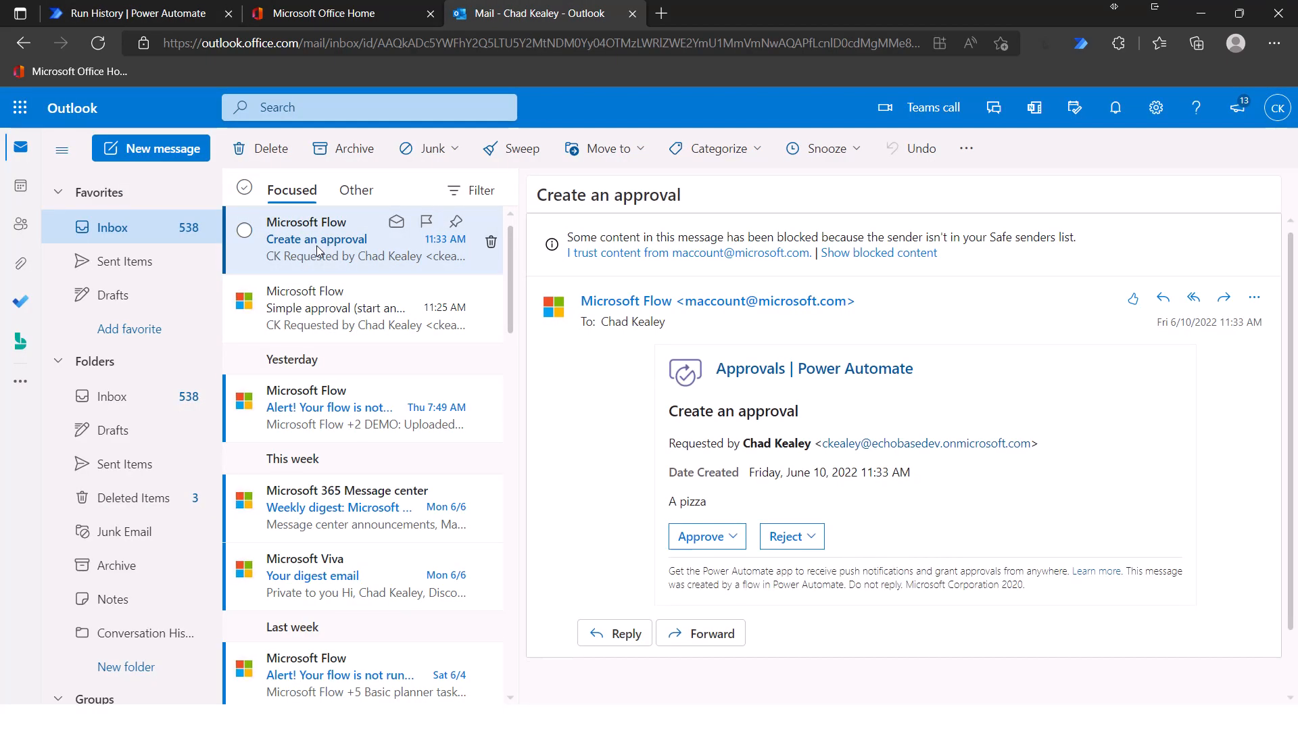
pyautogui.click(701, 544)
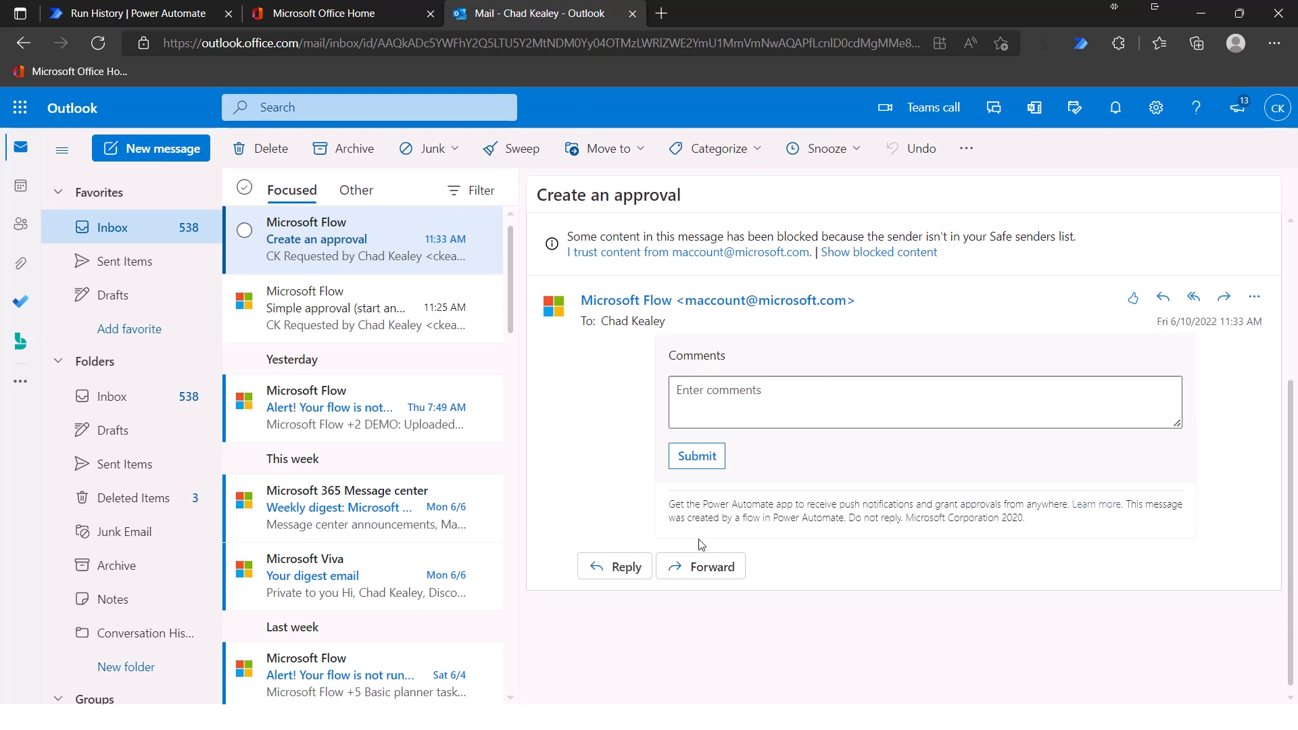
pyautogui.click(710, 405)
pyautogui.write('Enj')
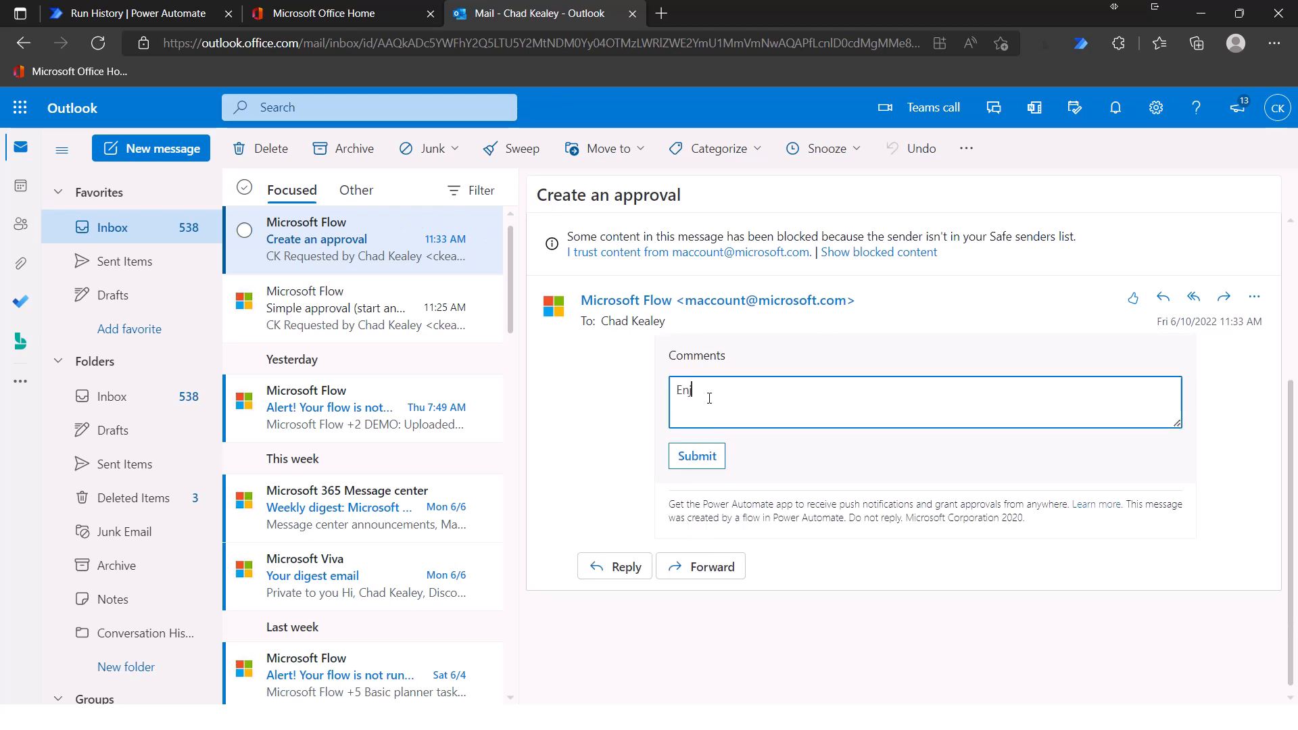
pyautogui.write('oy!')
pyautogui.click(704, 457)
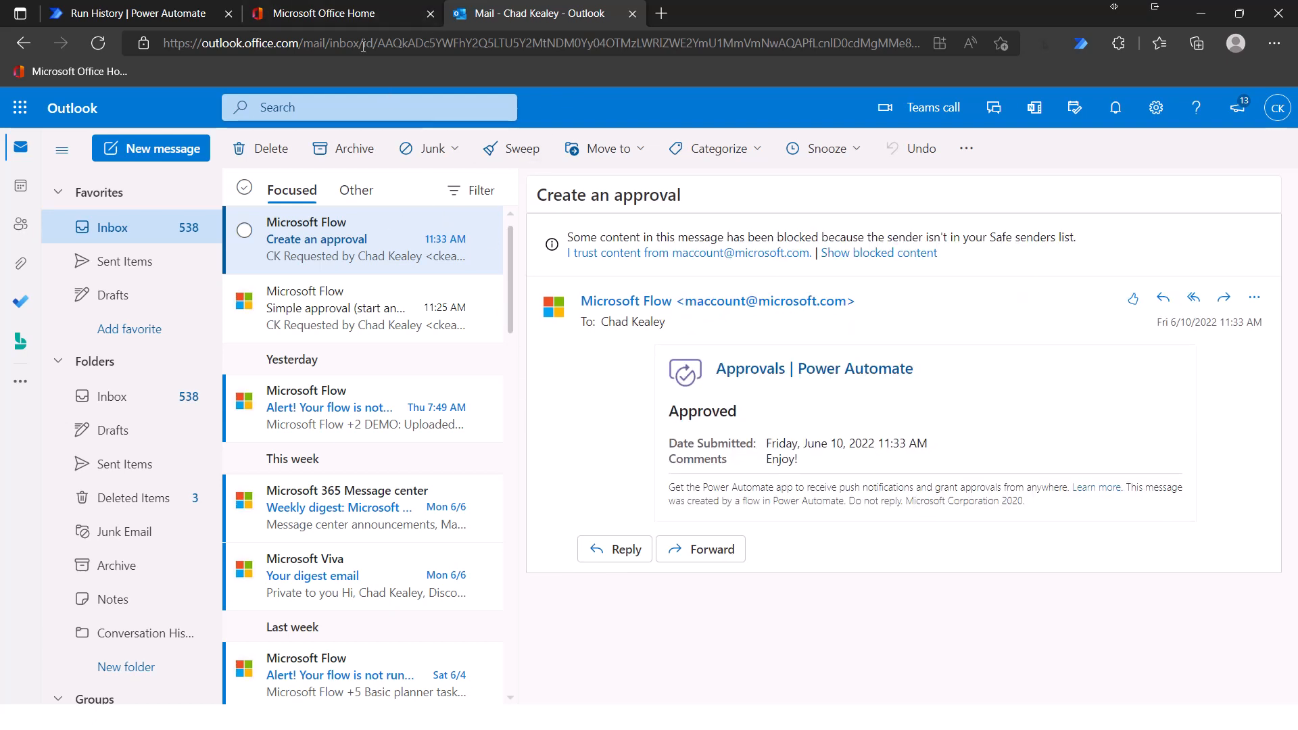
# - Switch back to Power Automate, edit the flow and add a "Wait for an approval" action after Compose
pyautogui.click(188, 11)
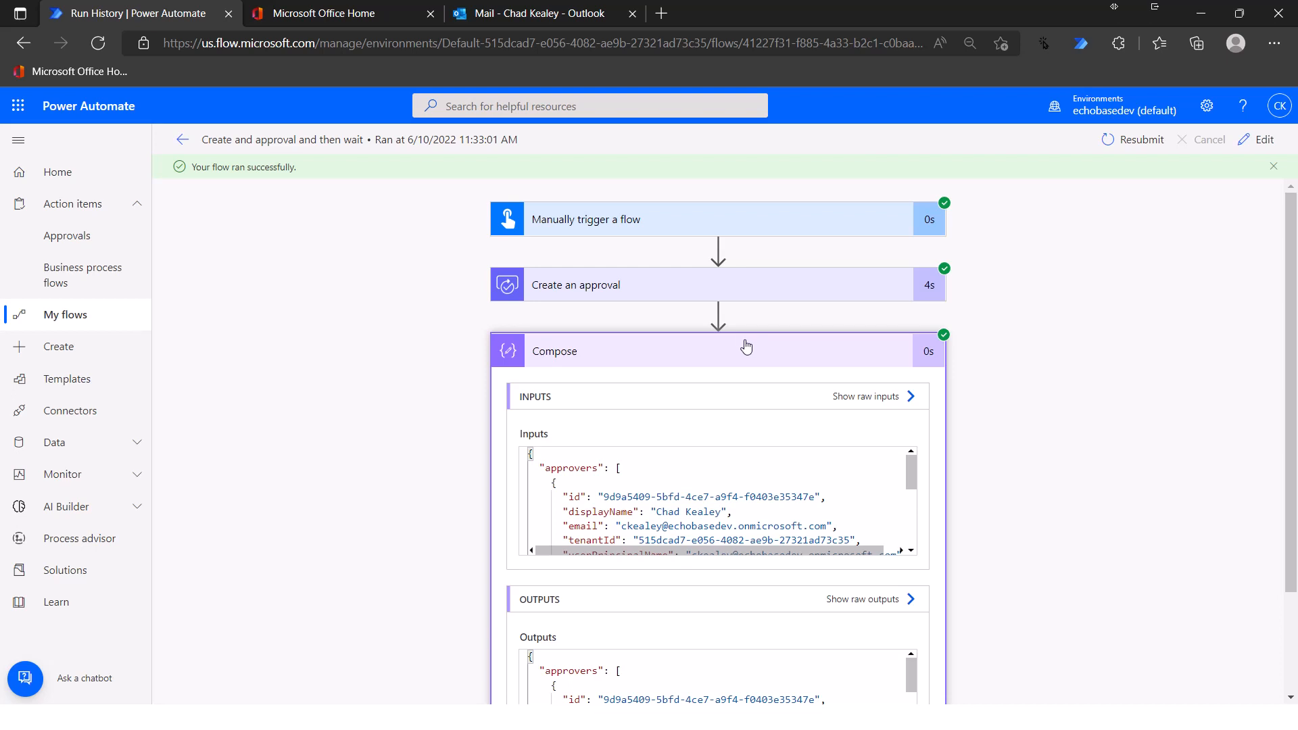
pyautogui.click(1248, 140)
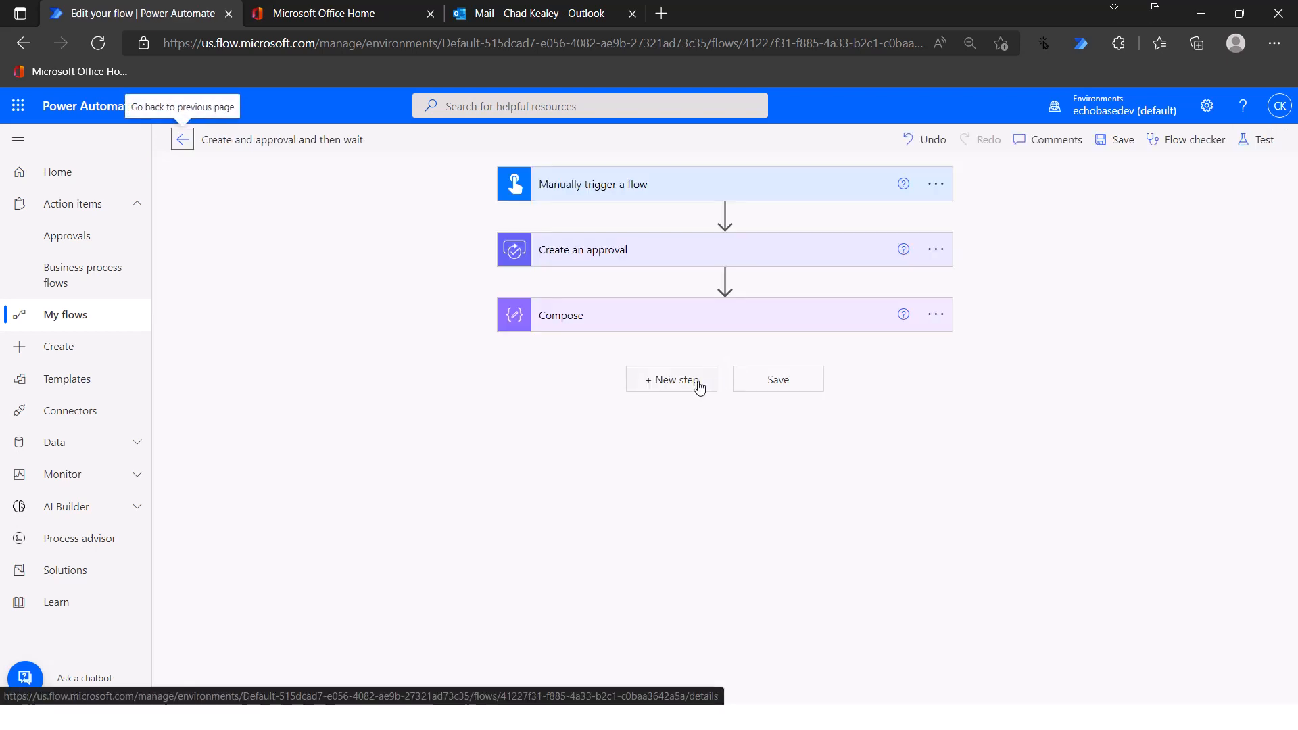
pyautogui.click(679, 380)
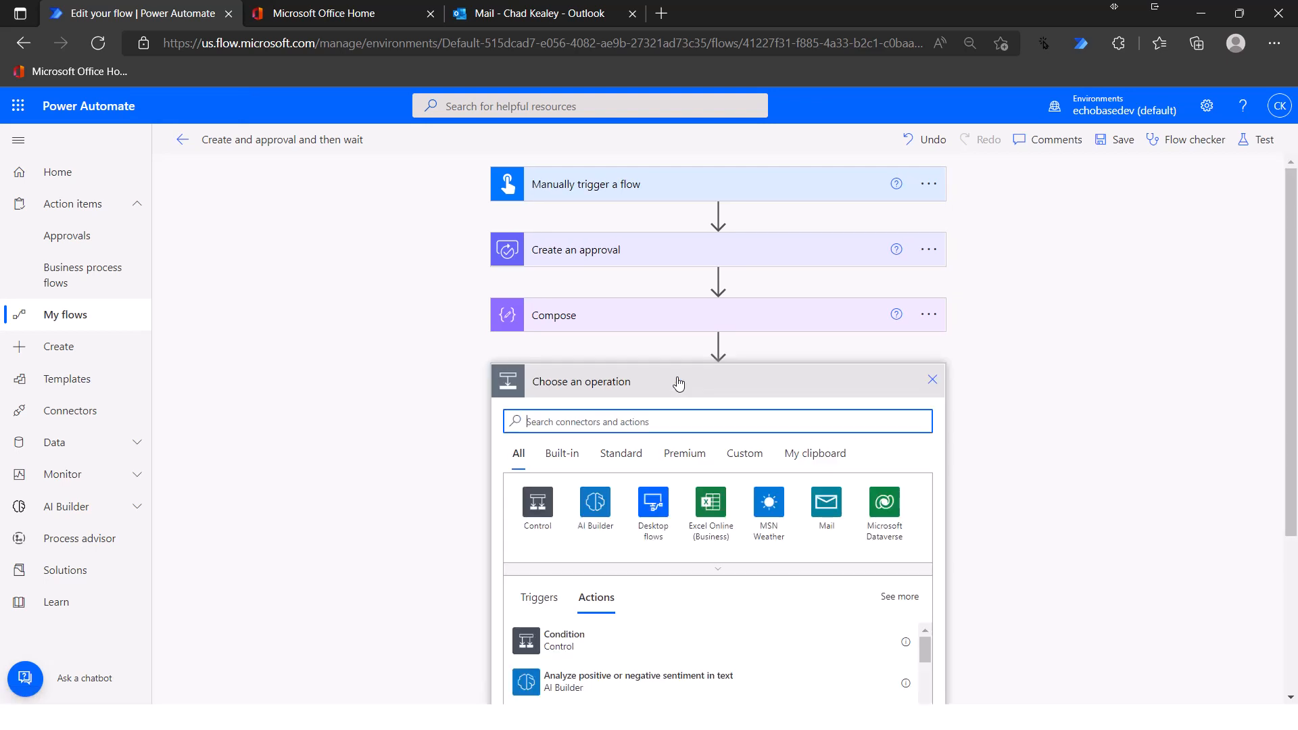
pyautogui.write('wait for')
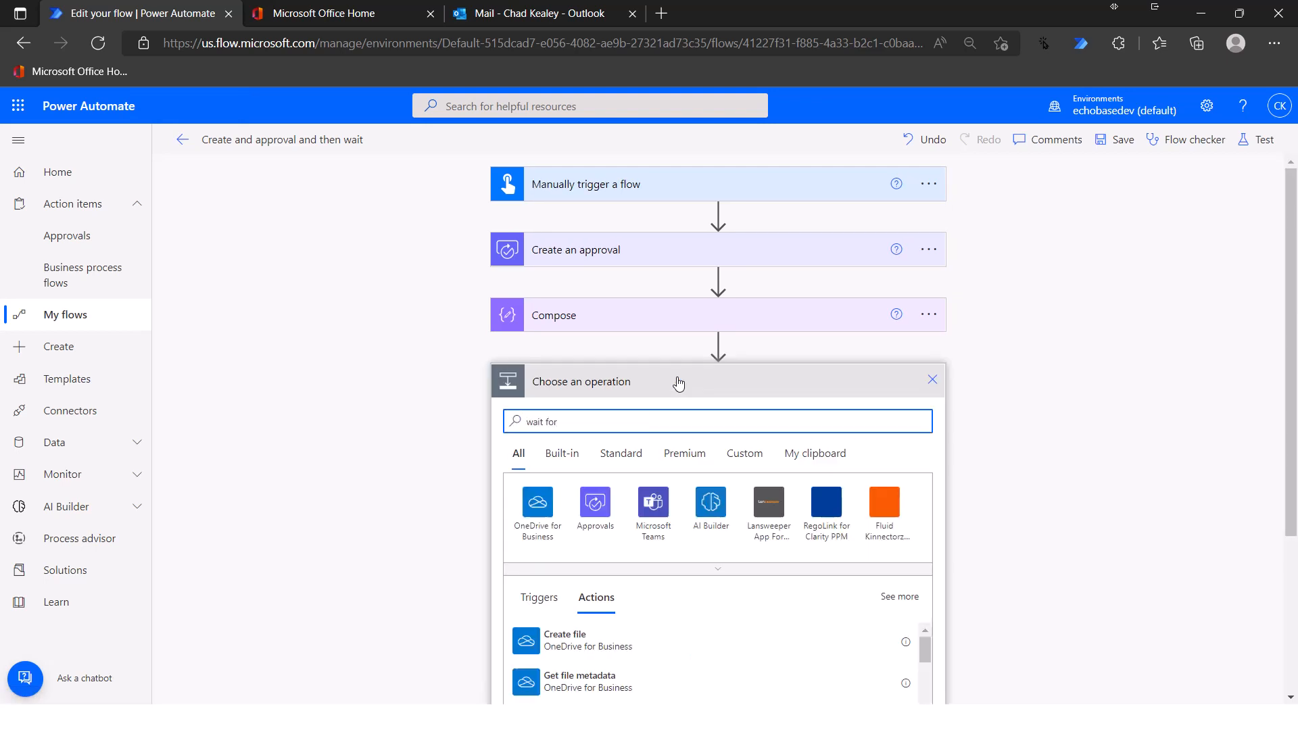
pyautogui.write(' ppro')
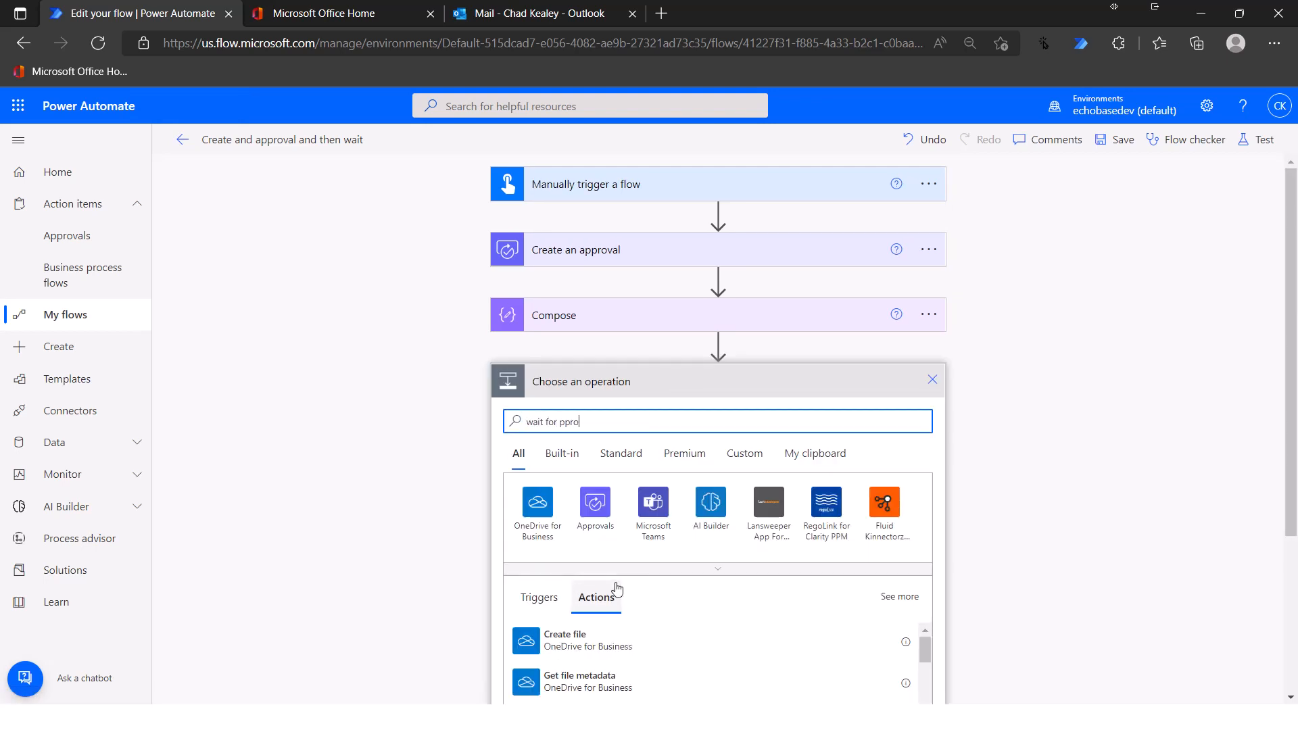
pyautogui.click(551, 694)
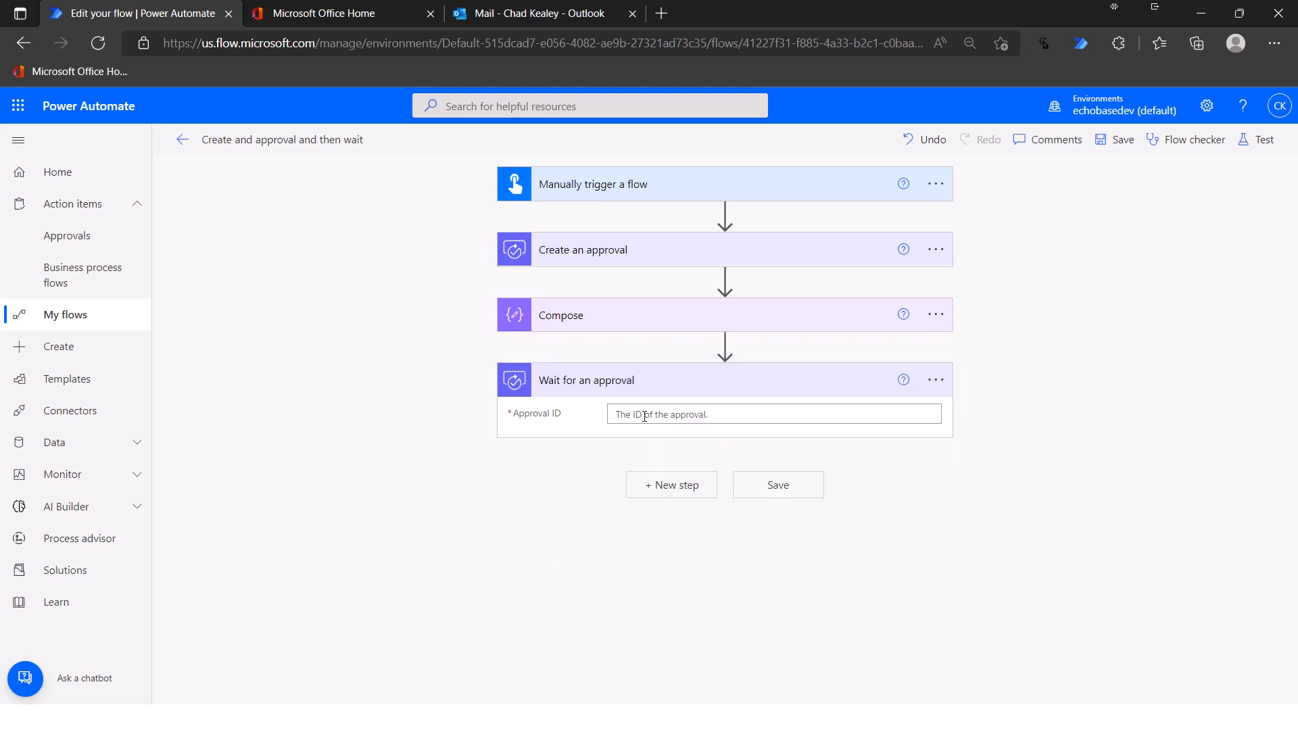
# - Fill the wait action's Approval ID with the Approval ID dynamic content from "Create an approval"
pyautogui.click(641, 416)
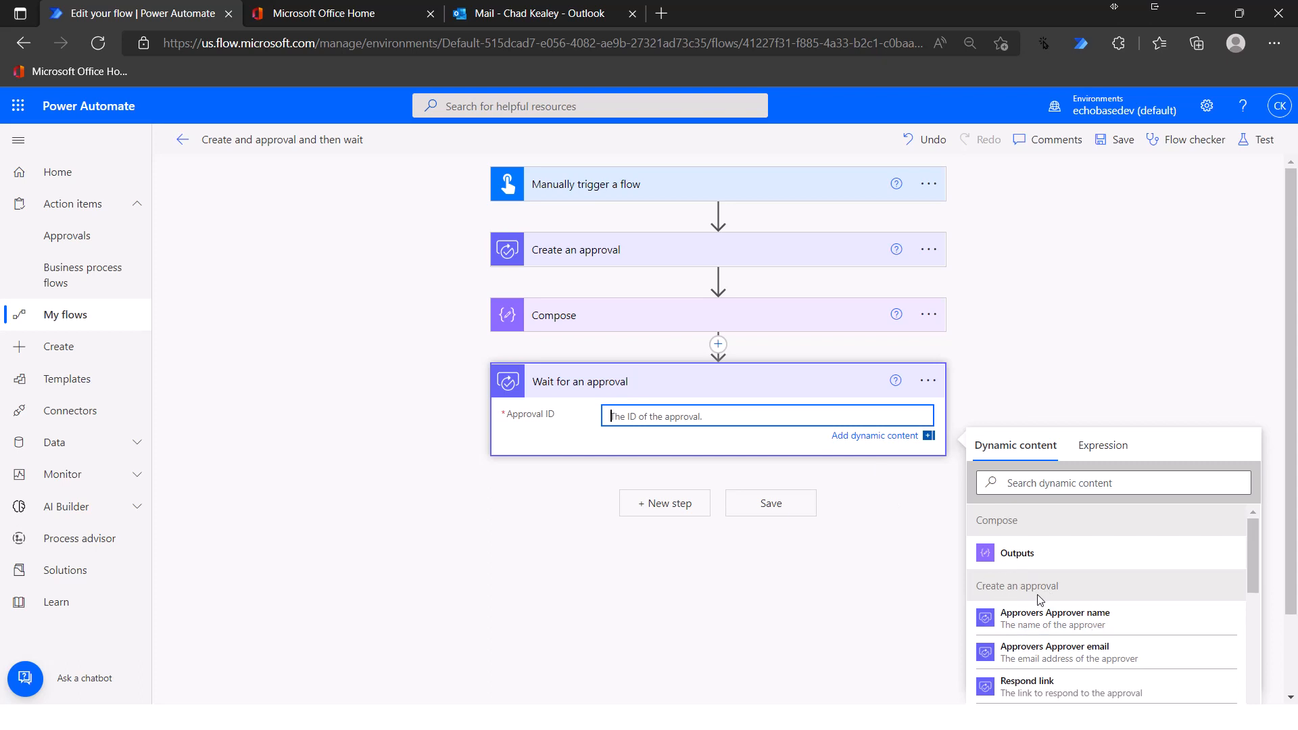
pyautogui.scroll(-1, 1046, 619)
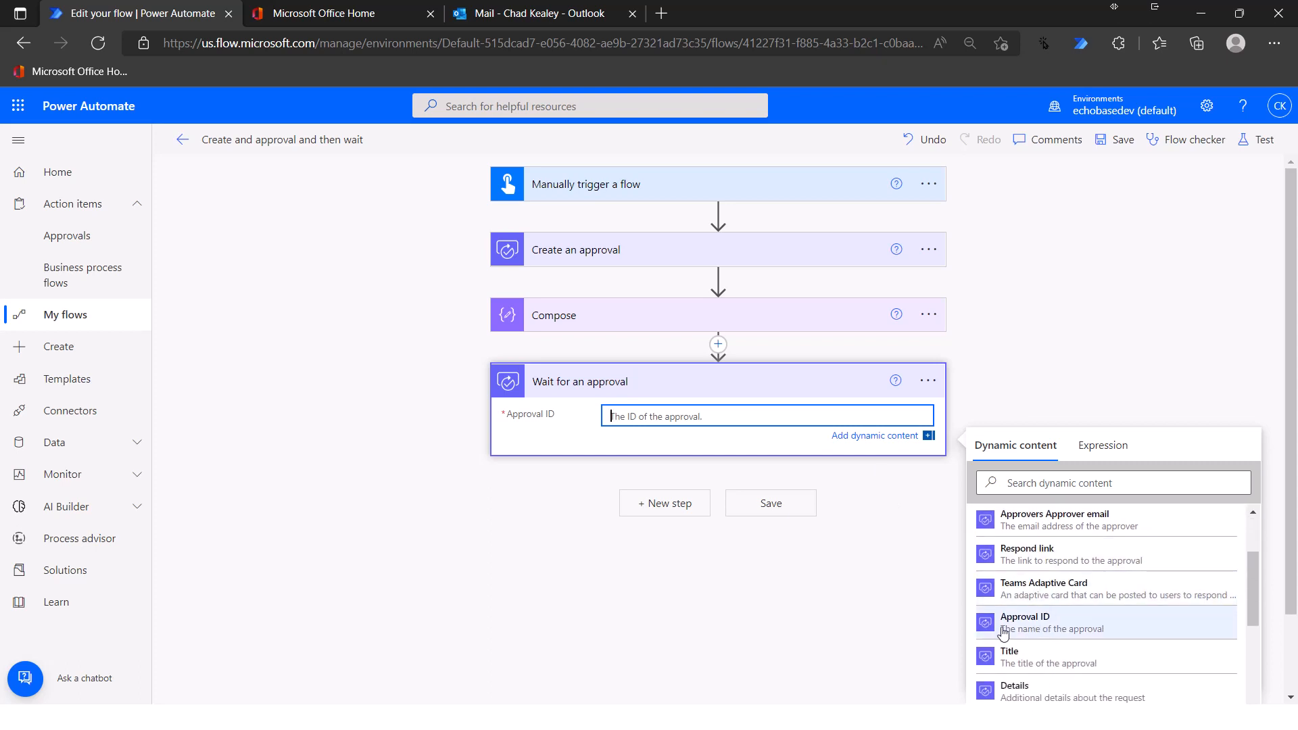
pyautogui.click(1030, 629)
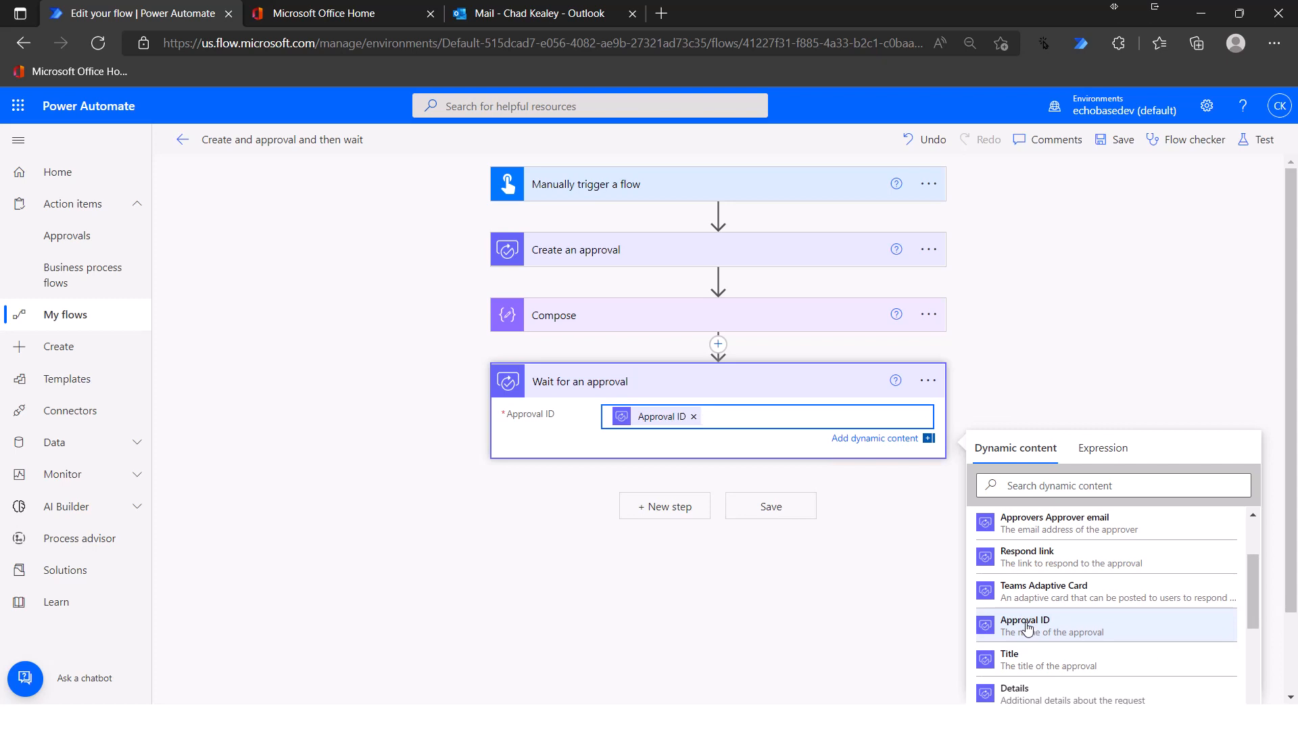
# - Add a Data Operation Compose action after "Wait for an approval"
pyautogui.click(662, 509)
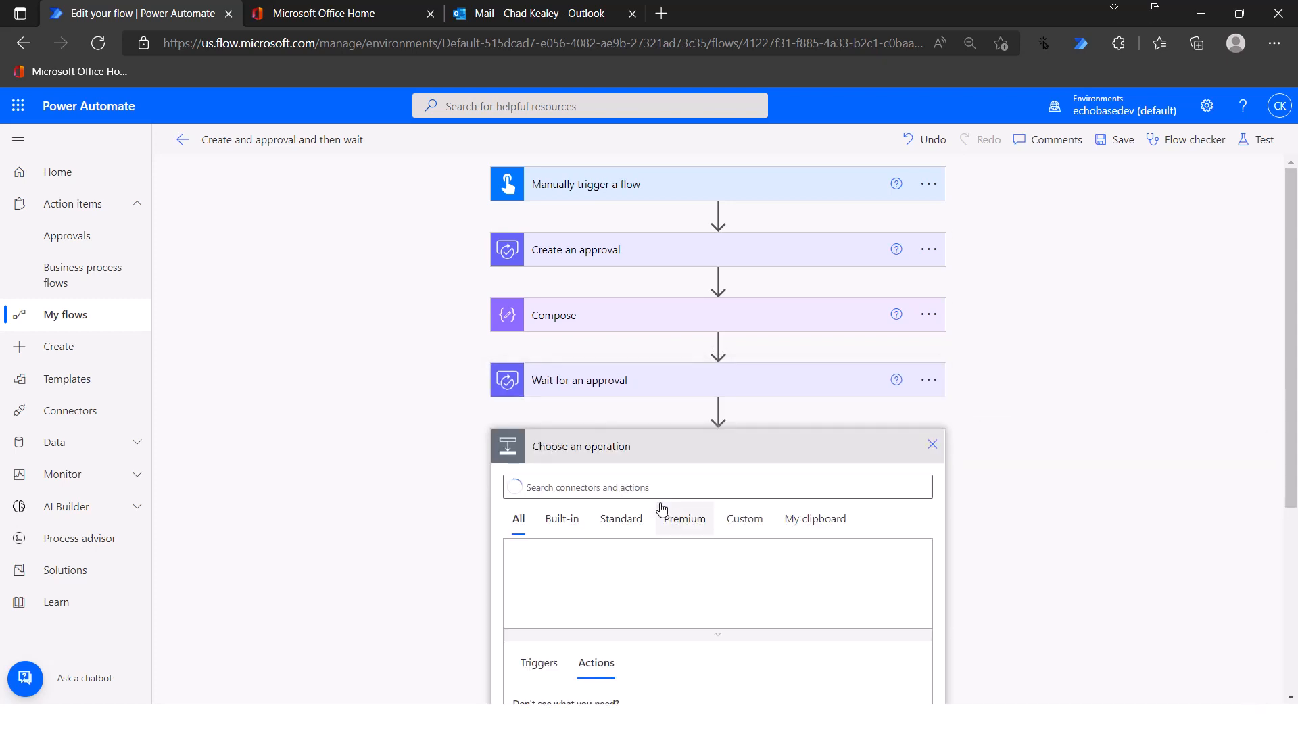
pyautogui.write('co')
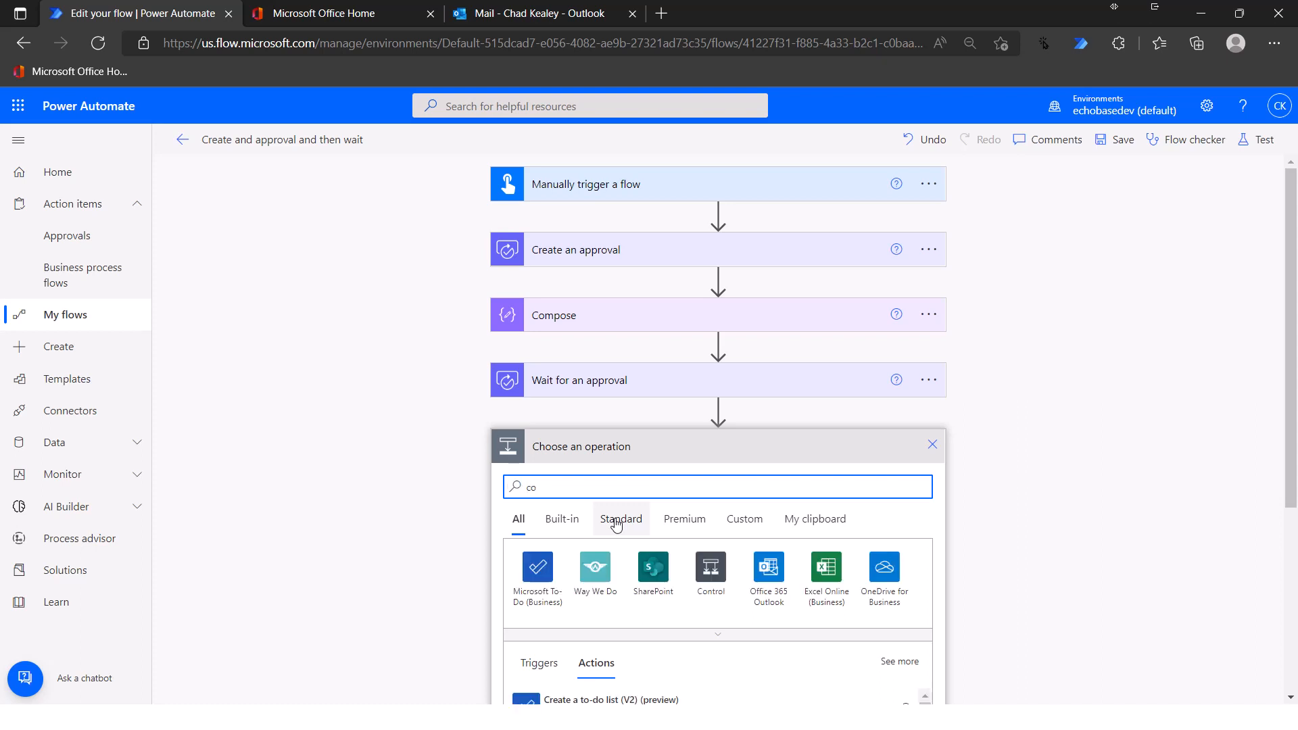
pyautogui.write('po')
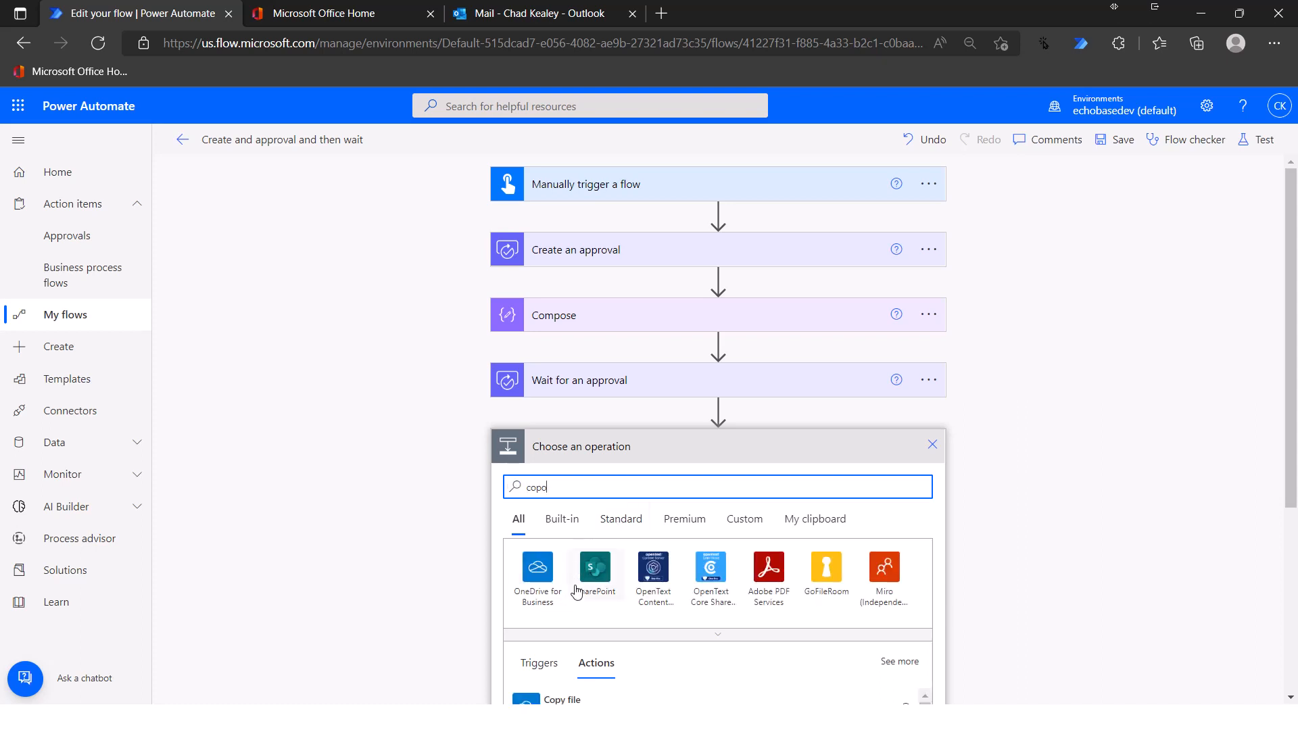
pyautogui.press('BackSpace')
pyautogui.press('BackSpace')
pyautogui.write('mpose')
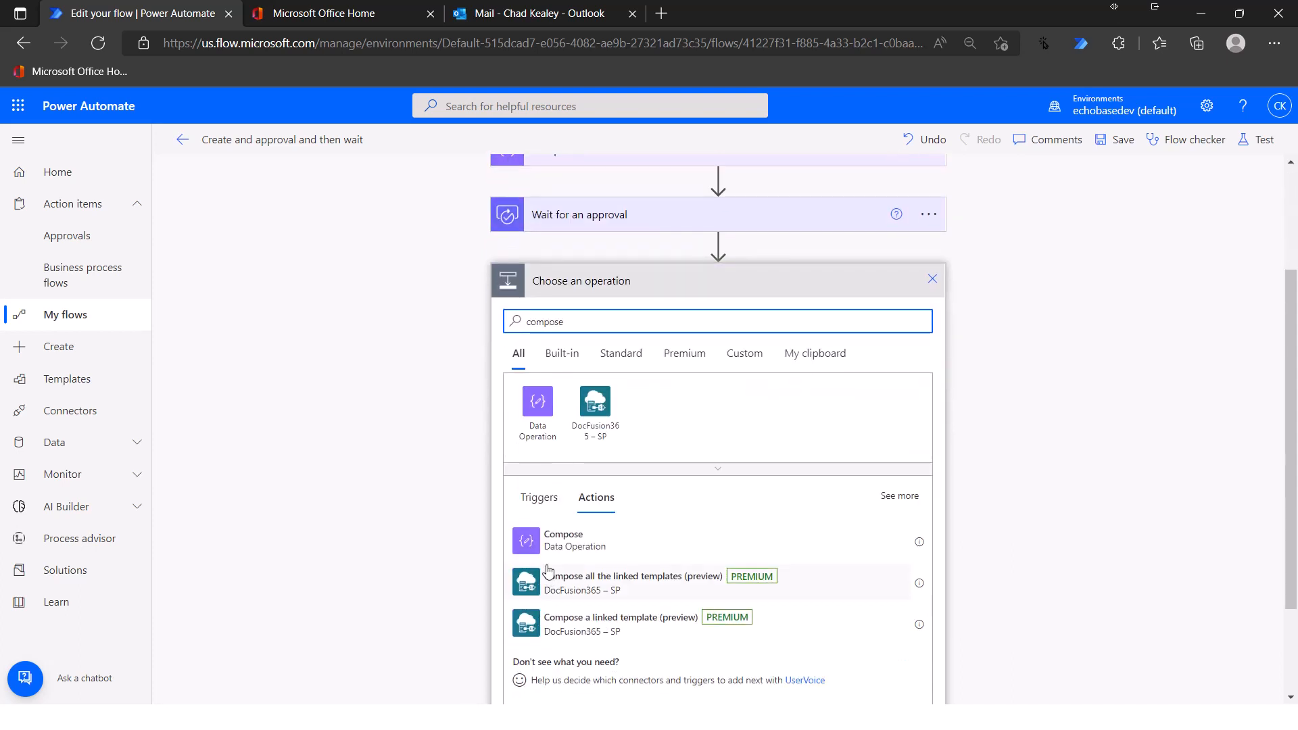
pyautogui.click(530, 541)
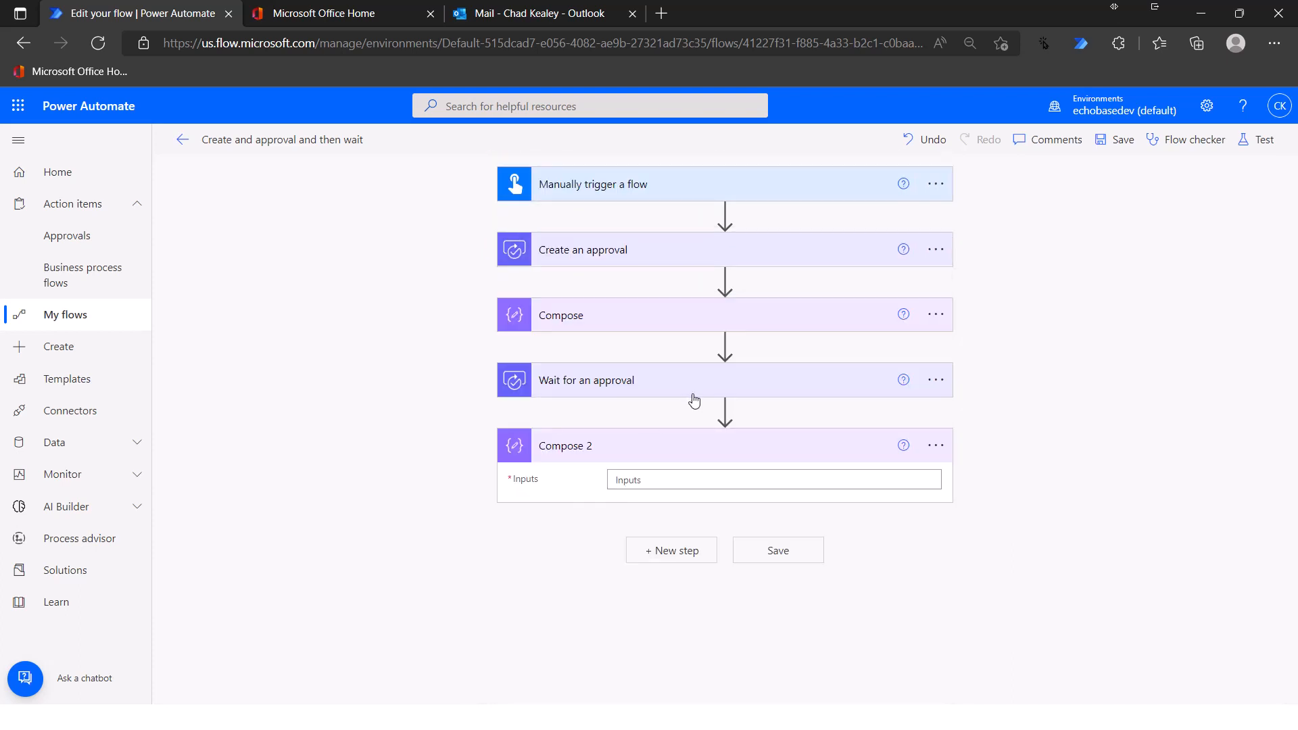
# - Set the new Compose action's Inputs to the body dynamic content from "Wait for an approval" and save the flow
pyautogui.click(681, 479)
pyautogui.scroll(-2, 1055, 621)
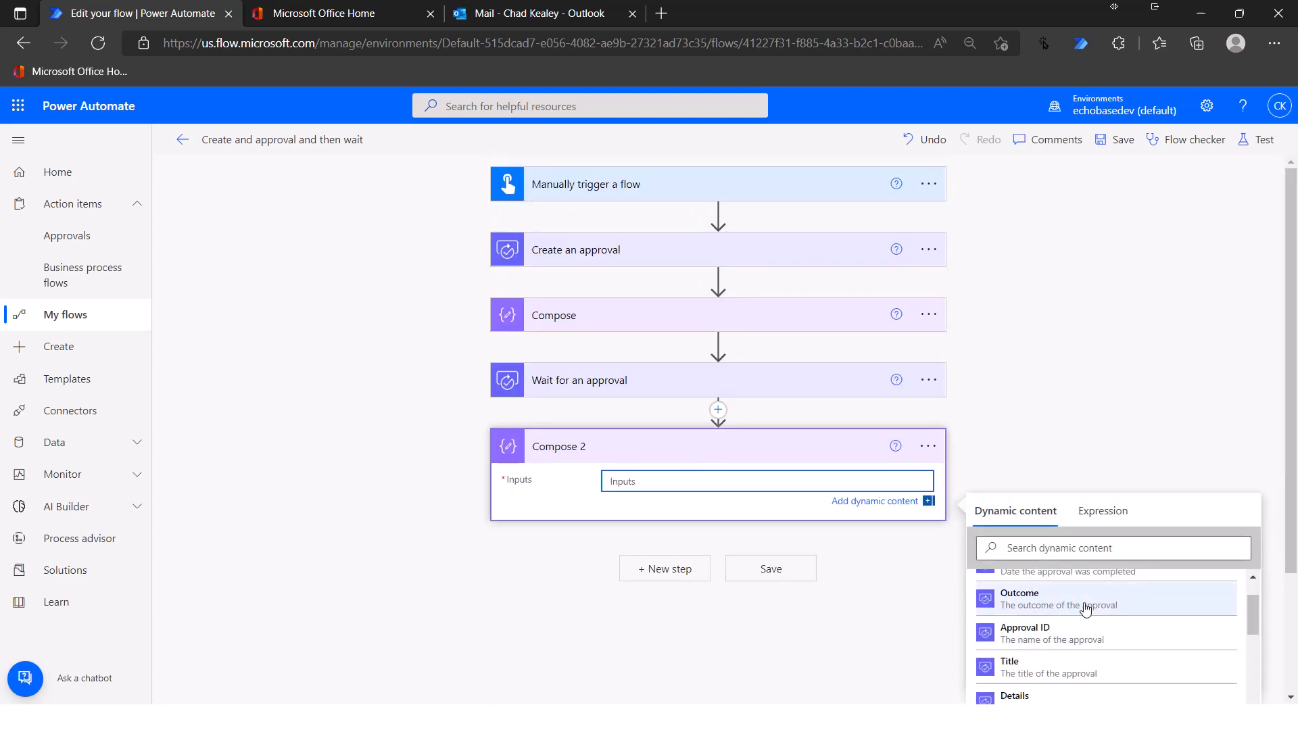
pyautogui.scroll(2, 1015, 599)
pyautogui.click(1015, 549)
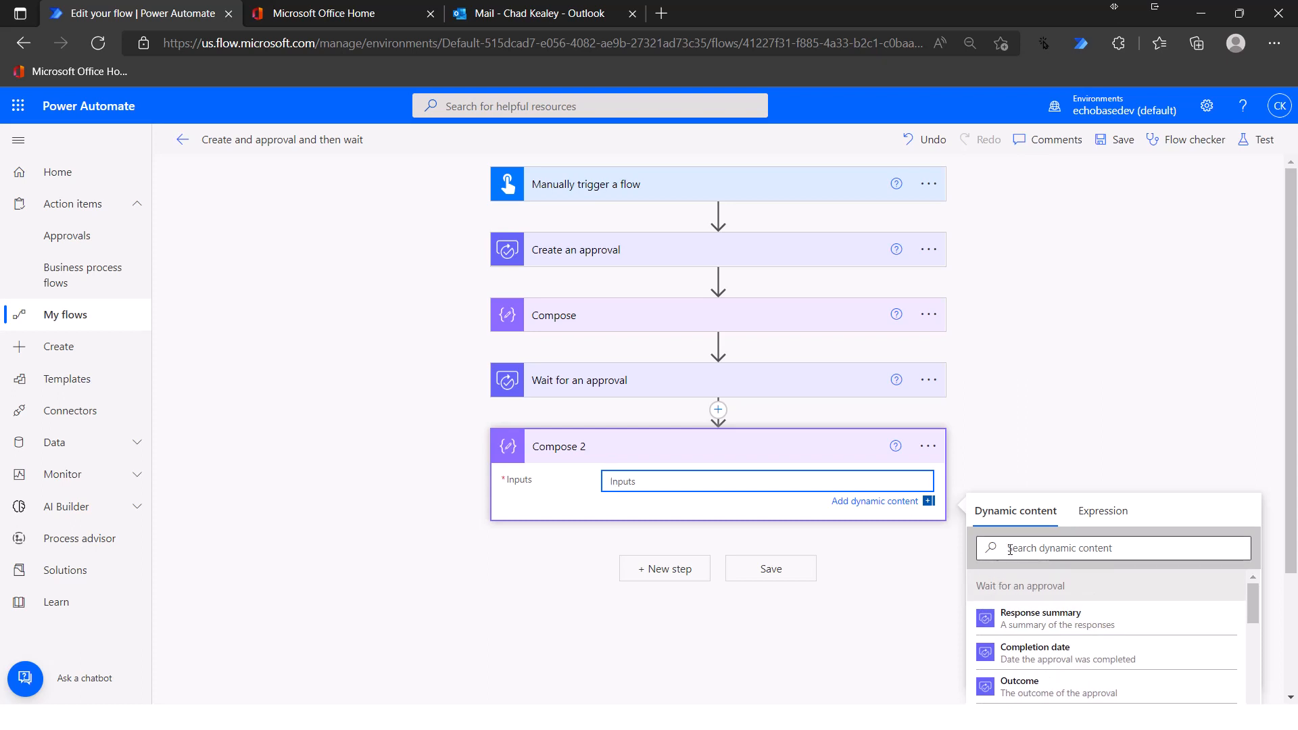
pyautogui.write('body')
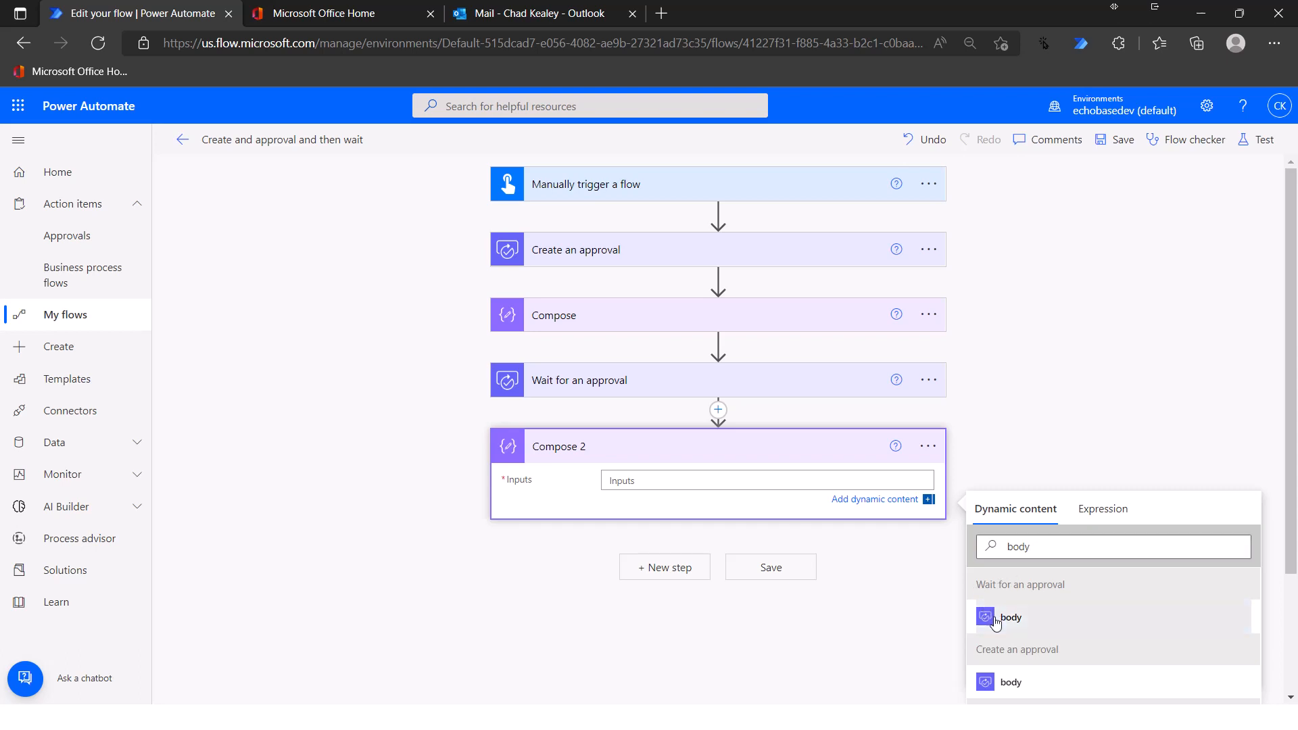
pyautogui.click(995, 618)
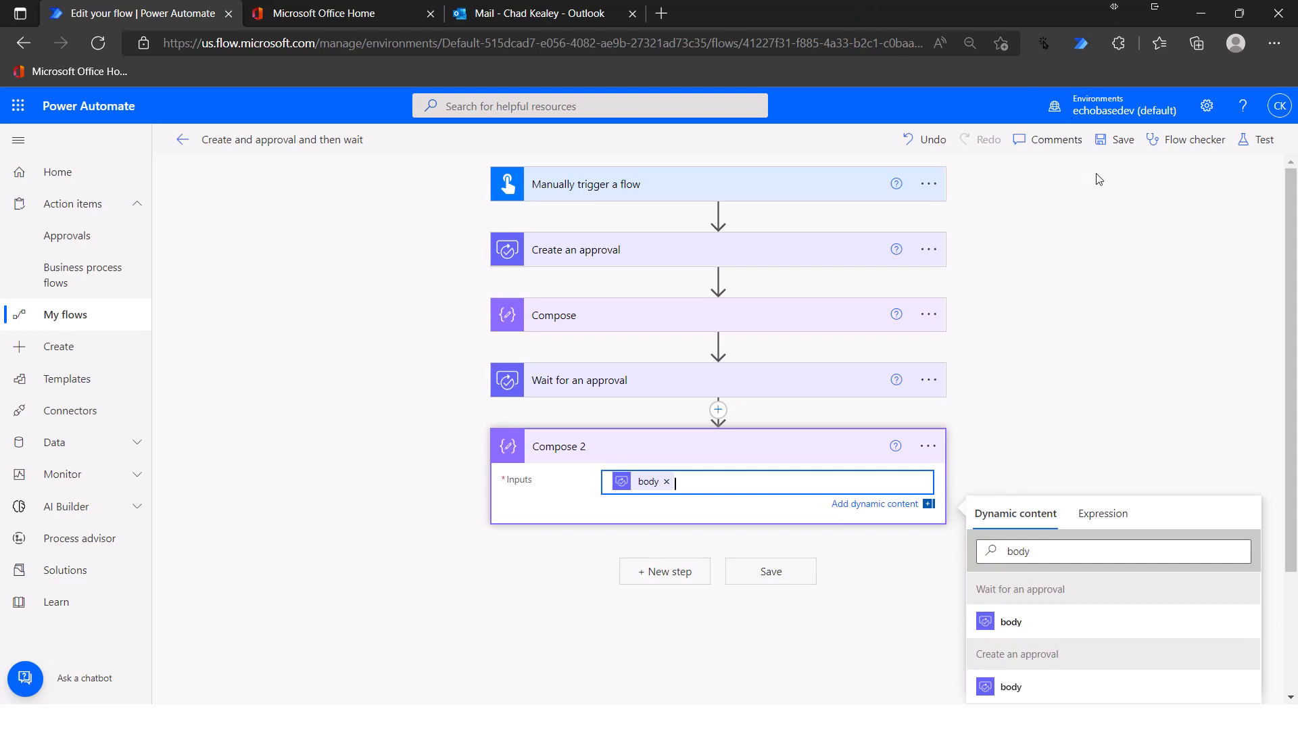
pyautogui.click(1123, 145)
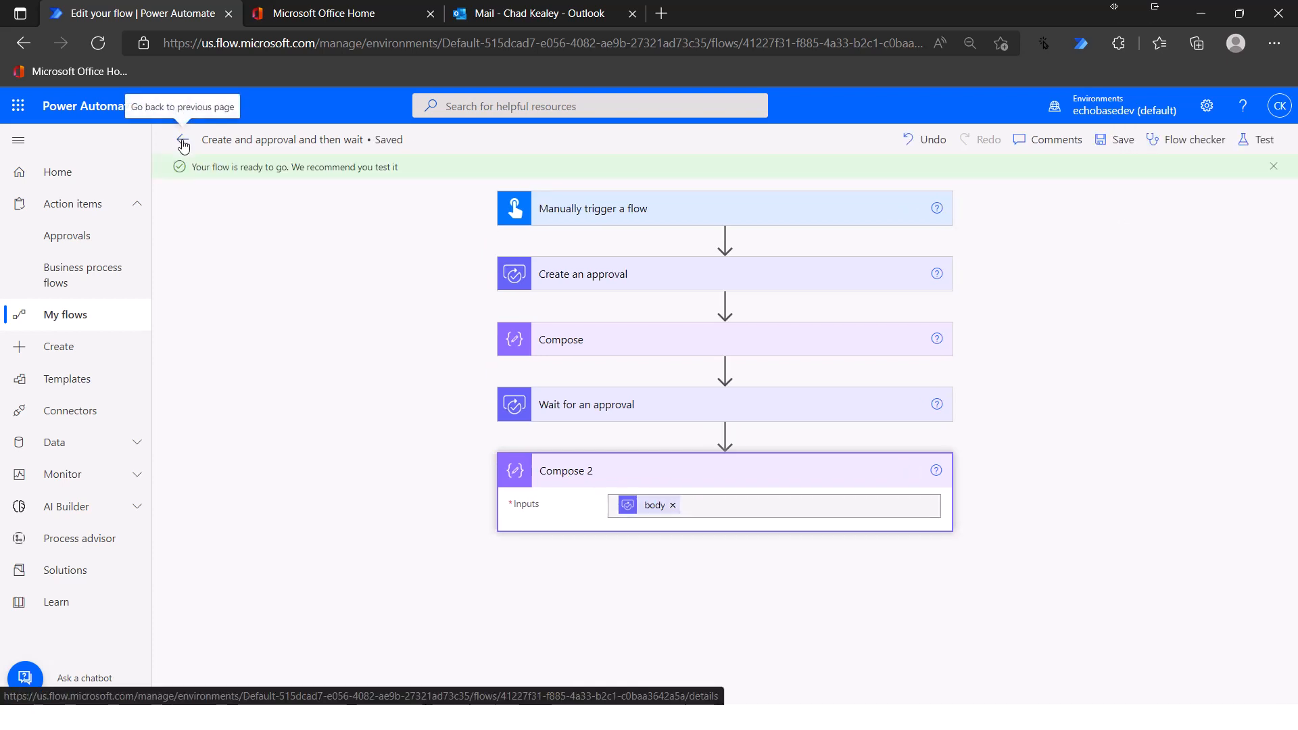
# - Run the flow from its details page with the approver's name as Approver and "A healthy salad" as Details, and close the run pane
pyautogui.click(183, 143)
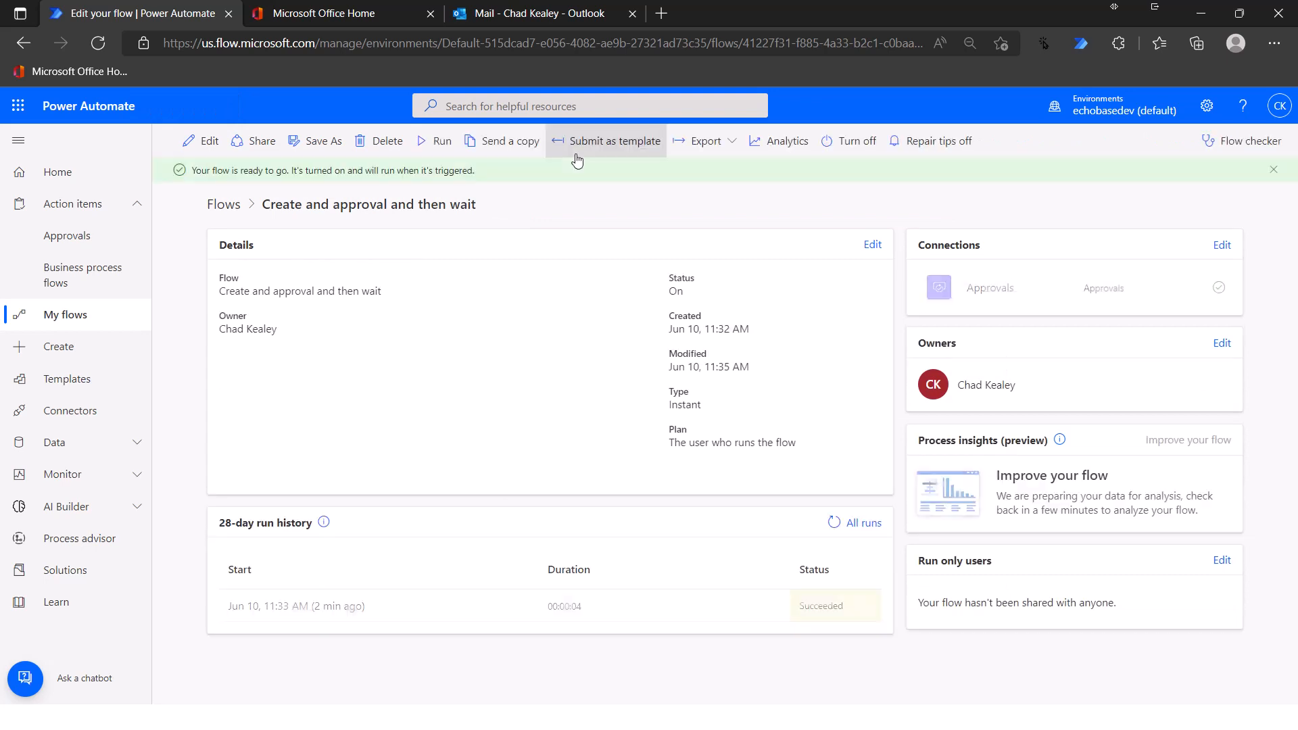
pyautogui.click(433, 143)
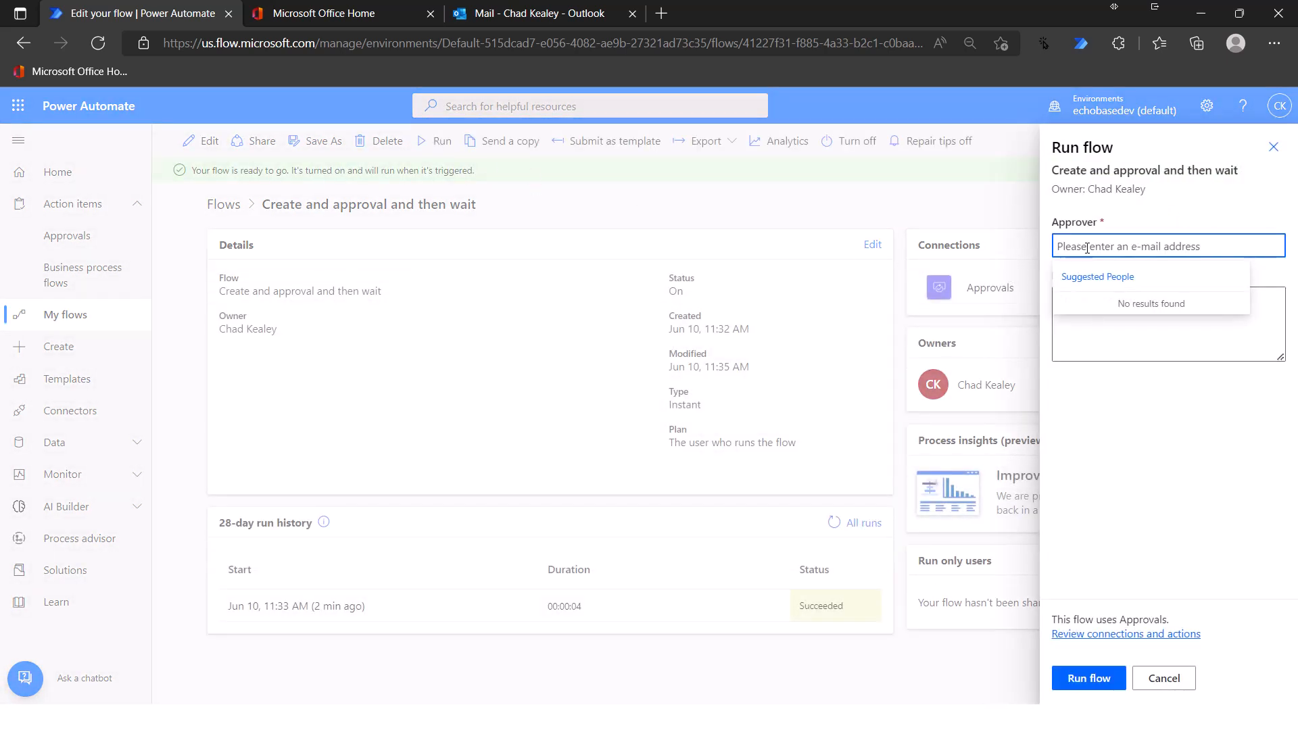
pyautogui.write('Chad Kealey')
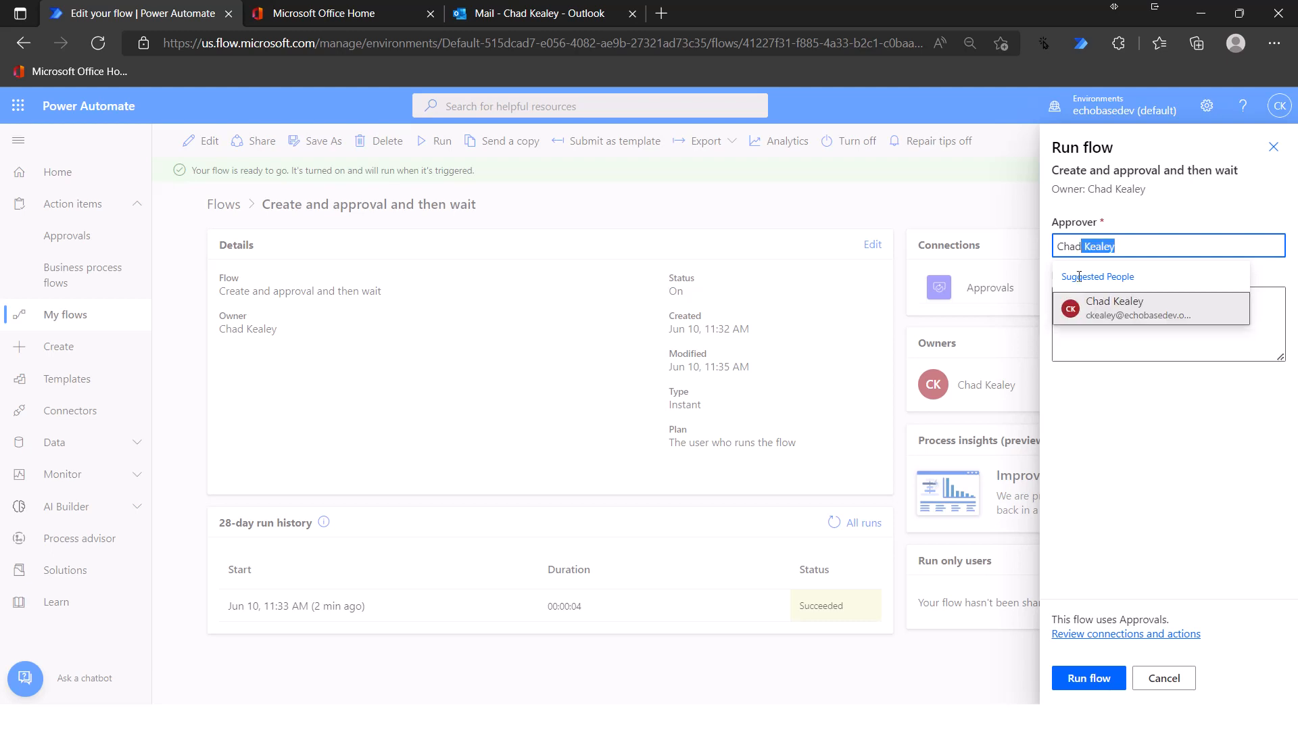
pyautogui.click(1087, 309)
pyautogui.click(1090, 318)
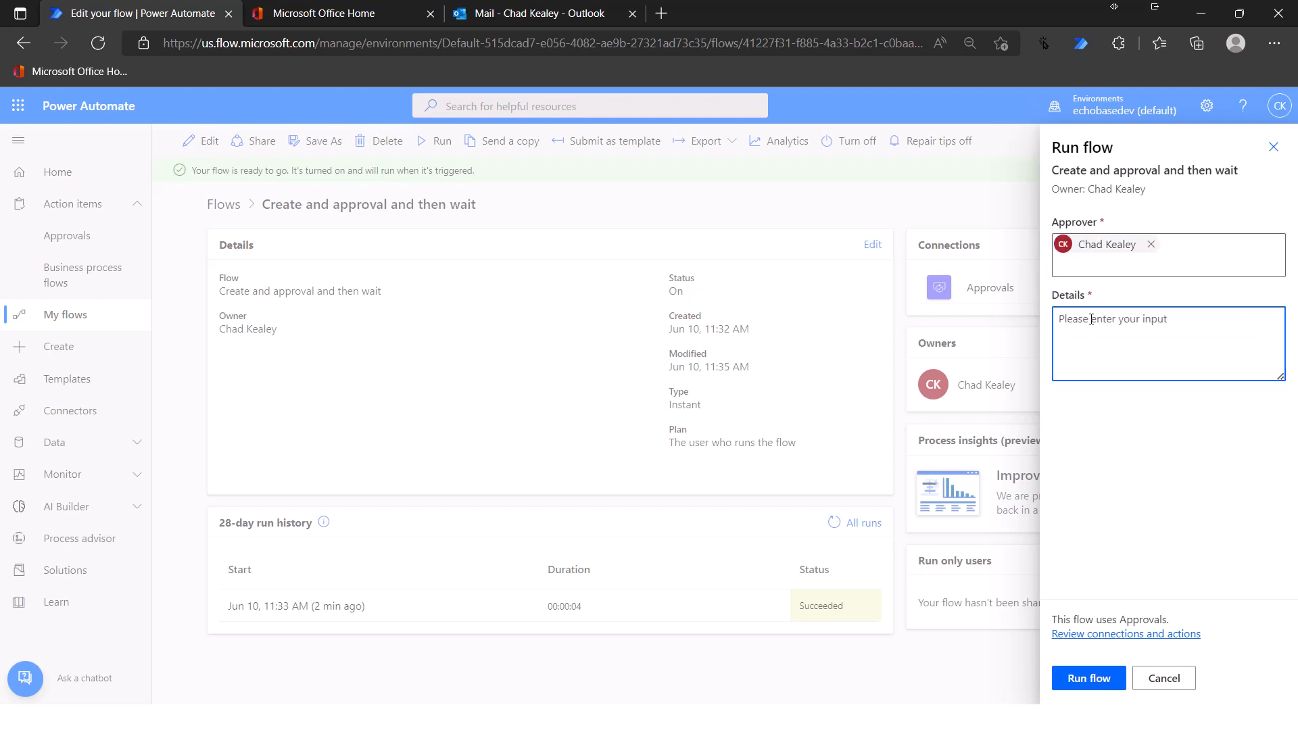
pyautogui.write('A healthy salad')
pyautogui.click(1077, 675)
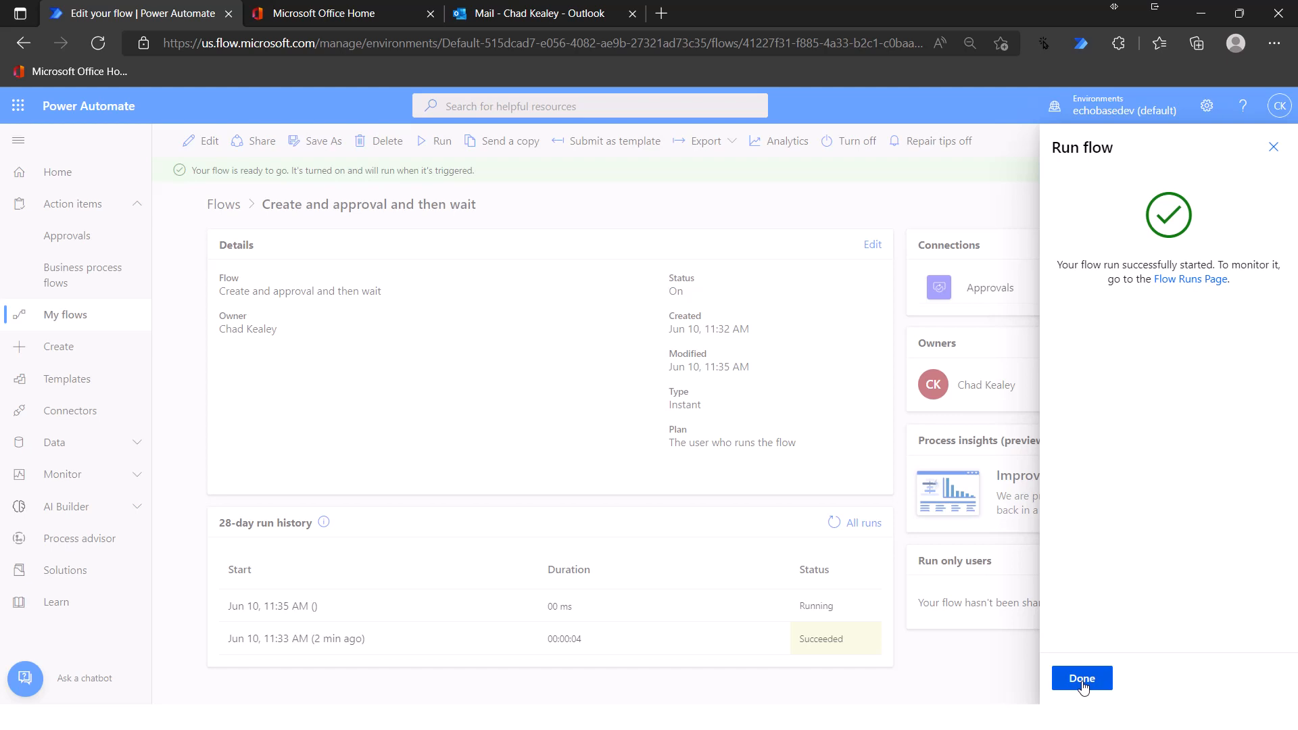
pyautogui.click(1083, 679)
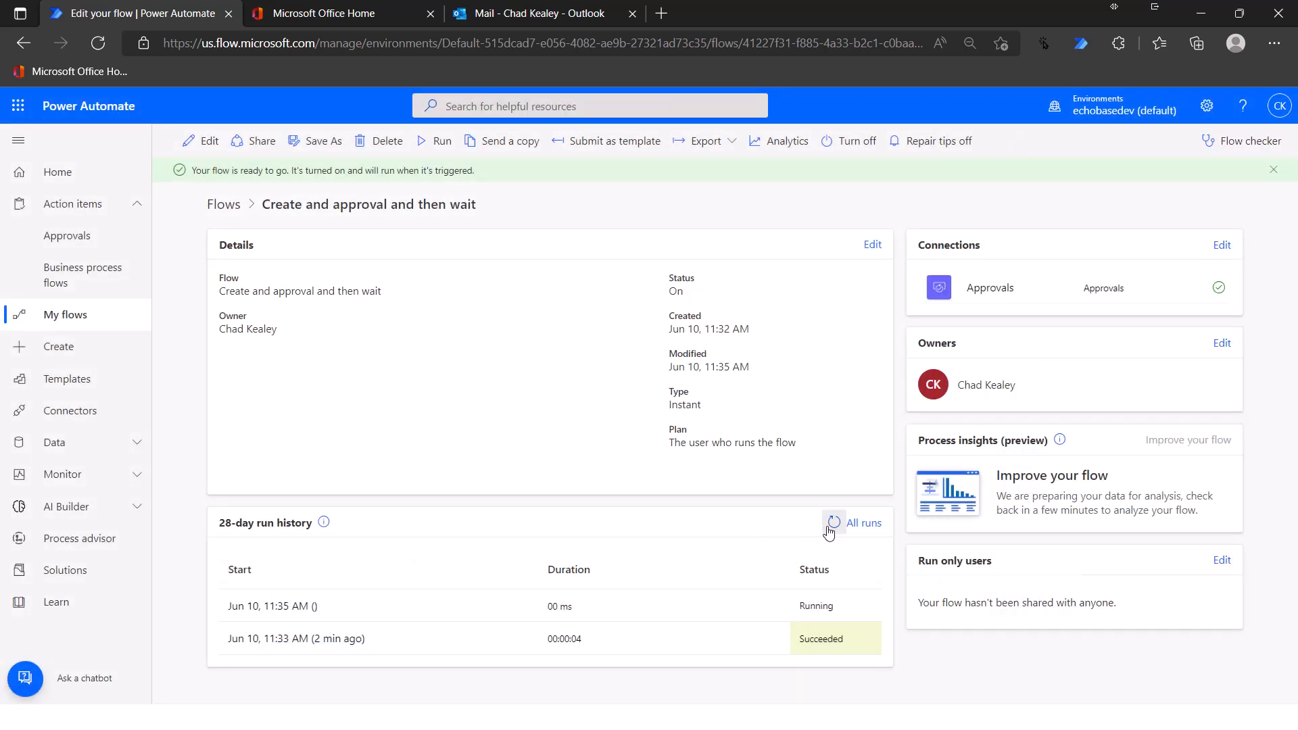
# - Open the latest run and examine the first Compose action's inputs and the "Wait for an approval" action
pyautogui.click(332, 608)
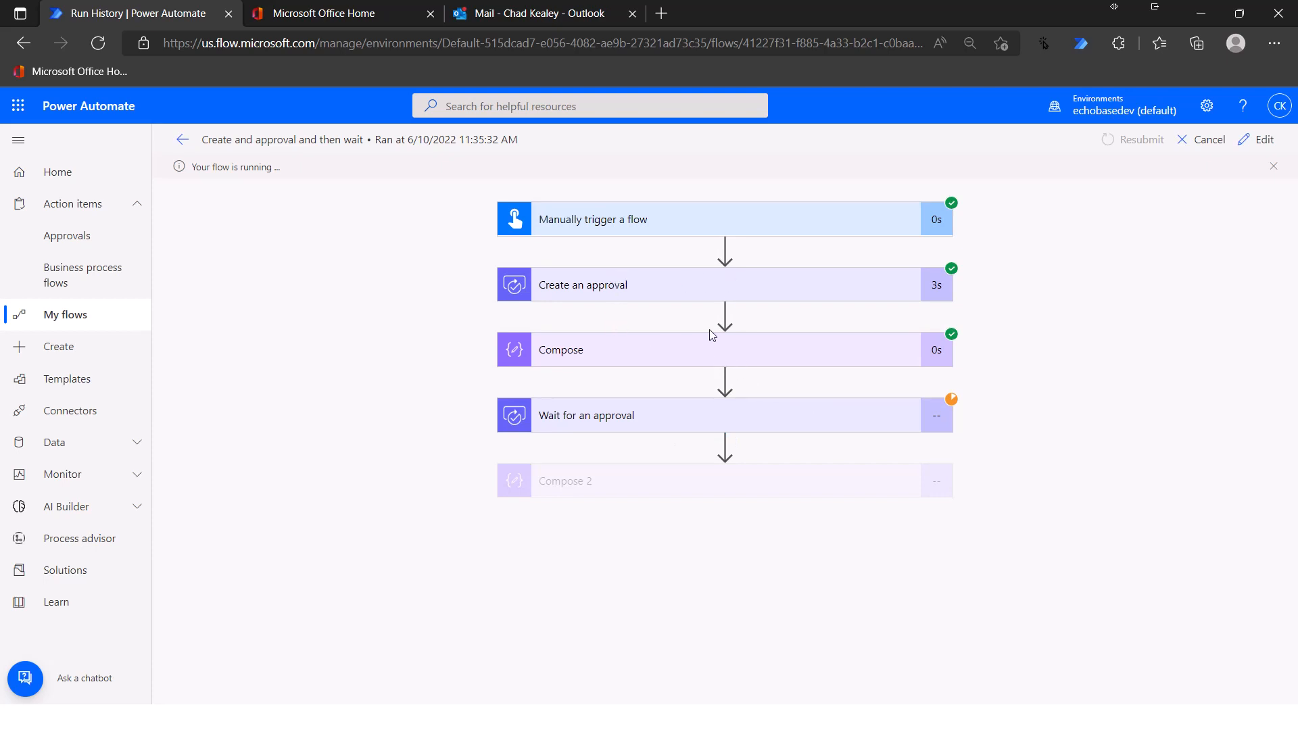
pyautogui.click(706, 360)
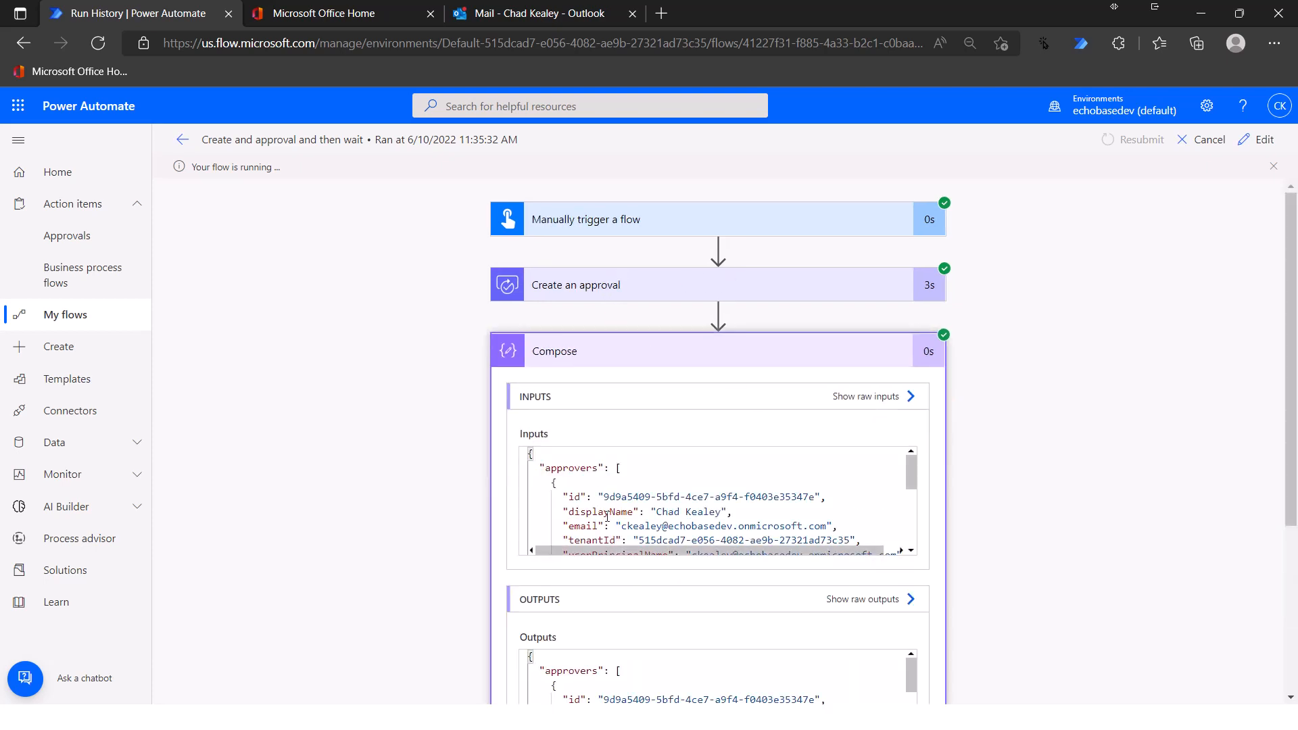
pyautogui.scroll(-3, 675, 500)
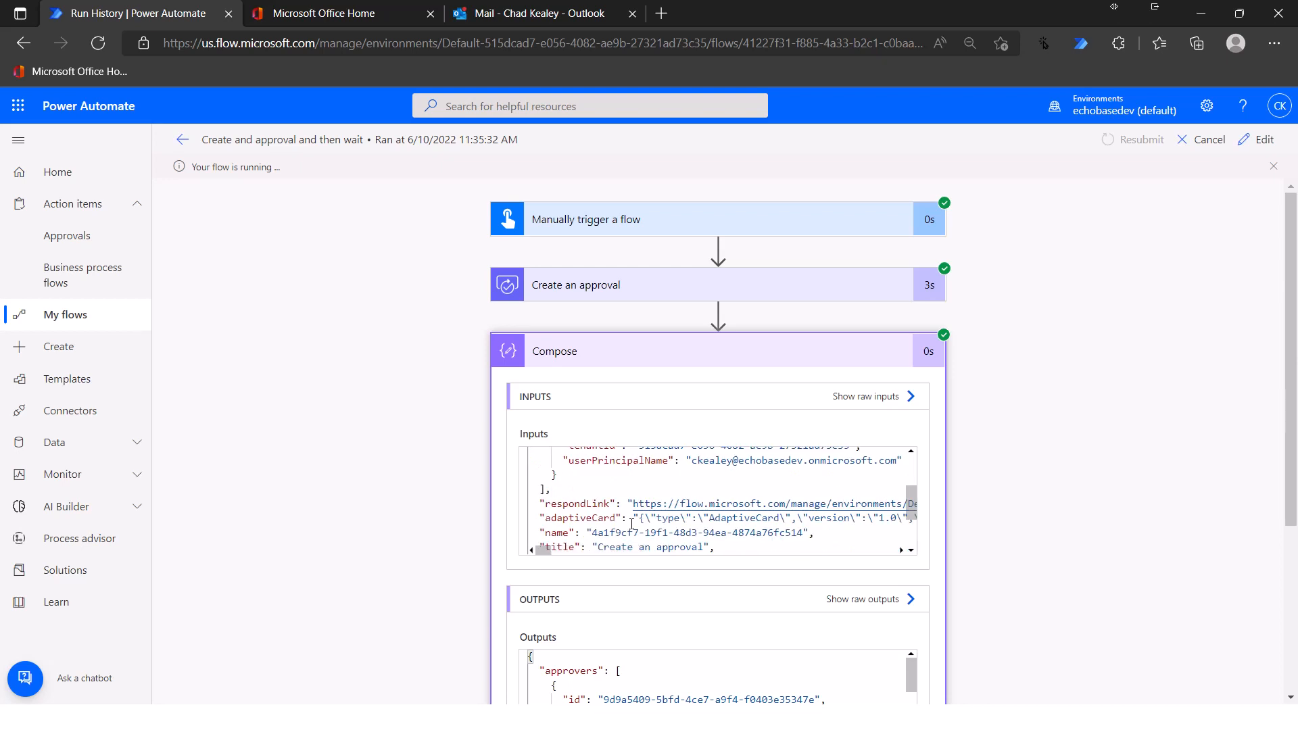
pyautogui.scroll(3, 632, 524)
pyautogui.scroll(-5, 581, 487)
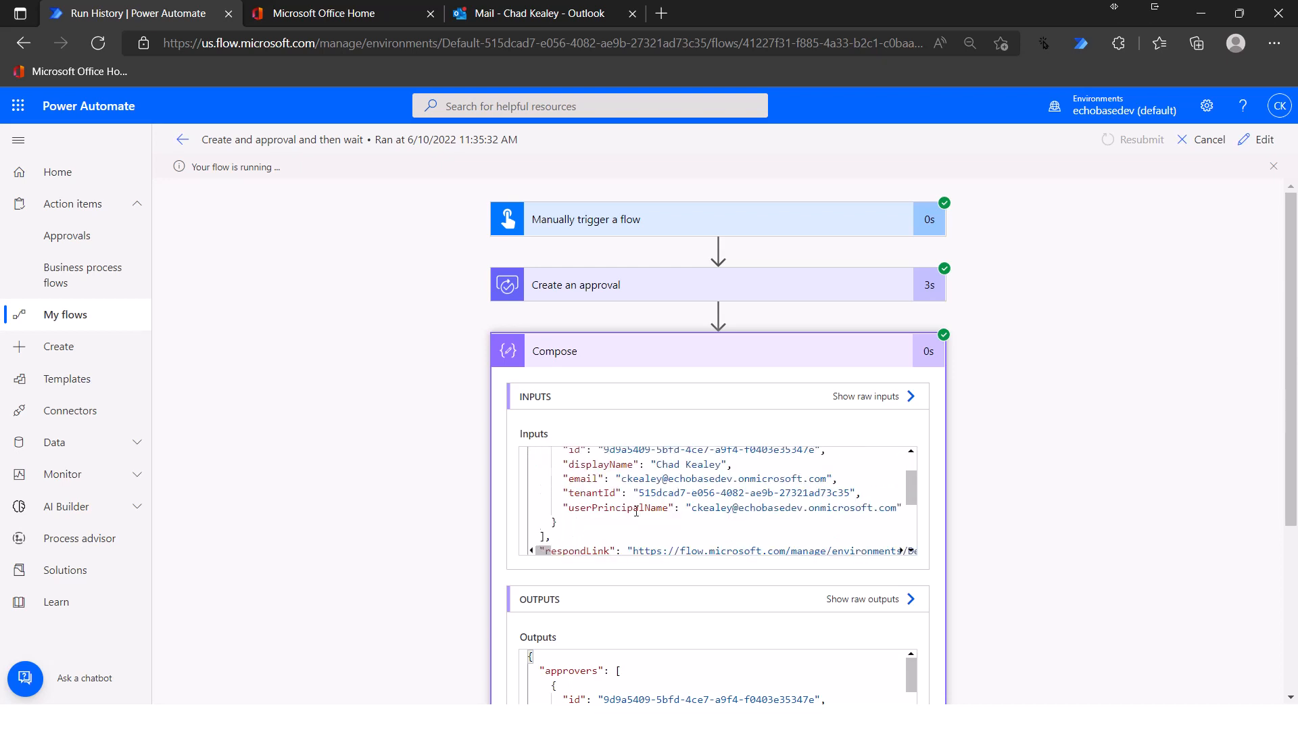
pyautogui.scroll(5, 704, 466)
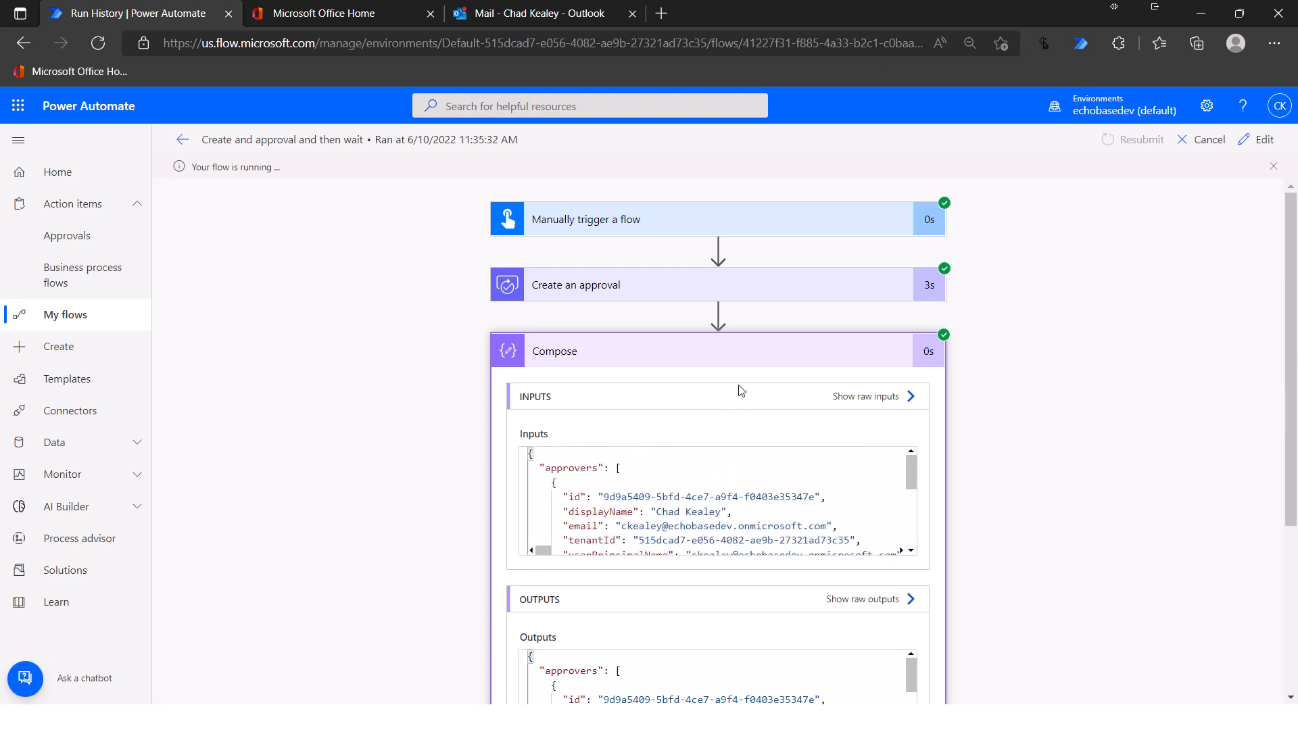
pyautogui.click(762, 351)
pyautogui.click(777, 420)
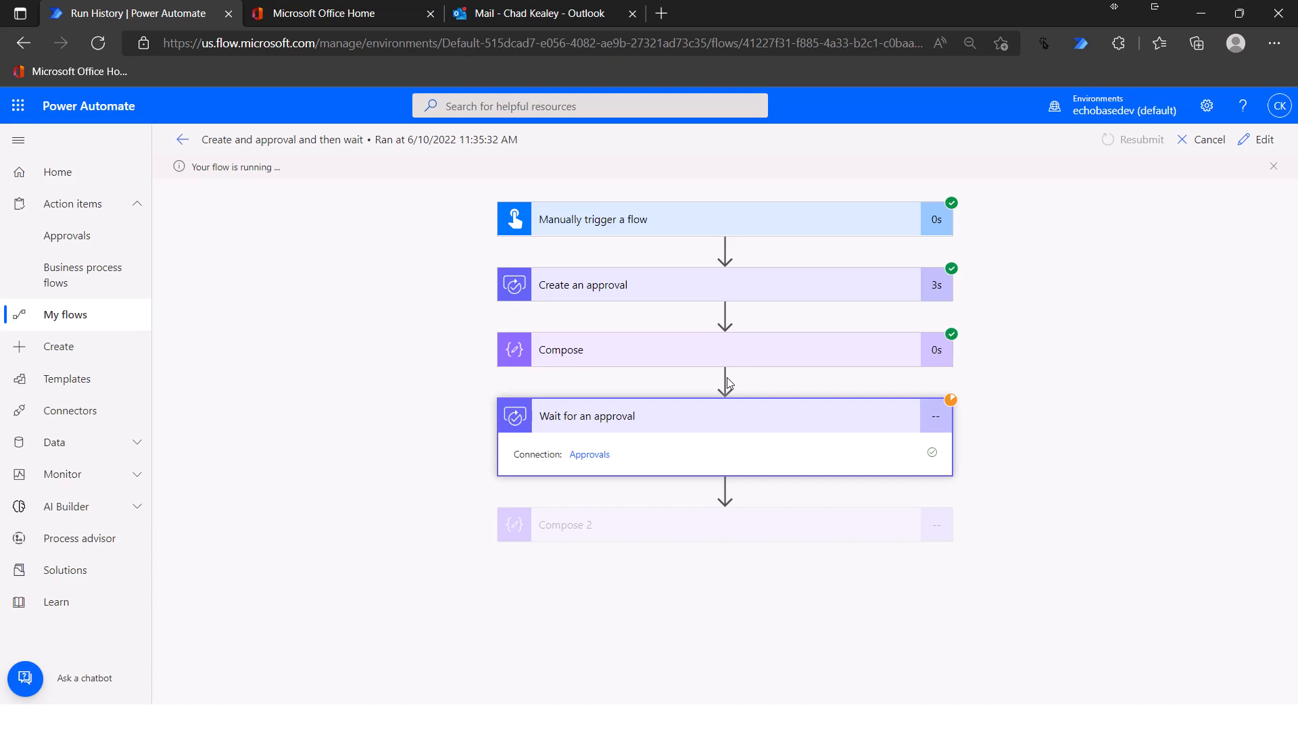
# - Switch to Outlook and approve the 11:35 AM "Create an approval" request with the comment "yes, eat more salad!"
pyautogui.click(502, 14)
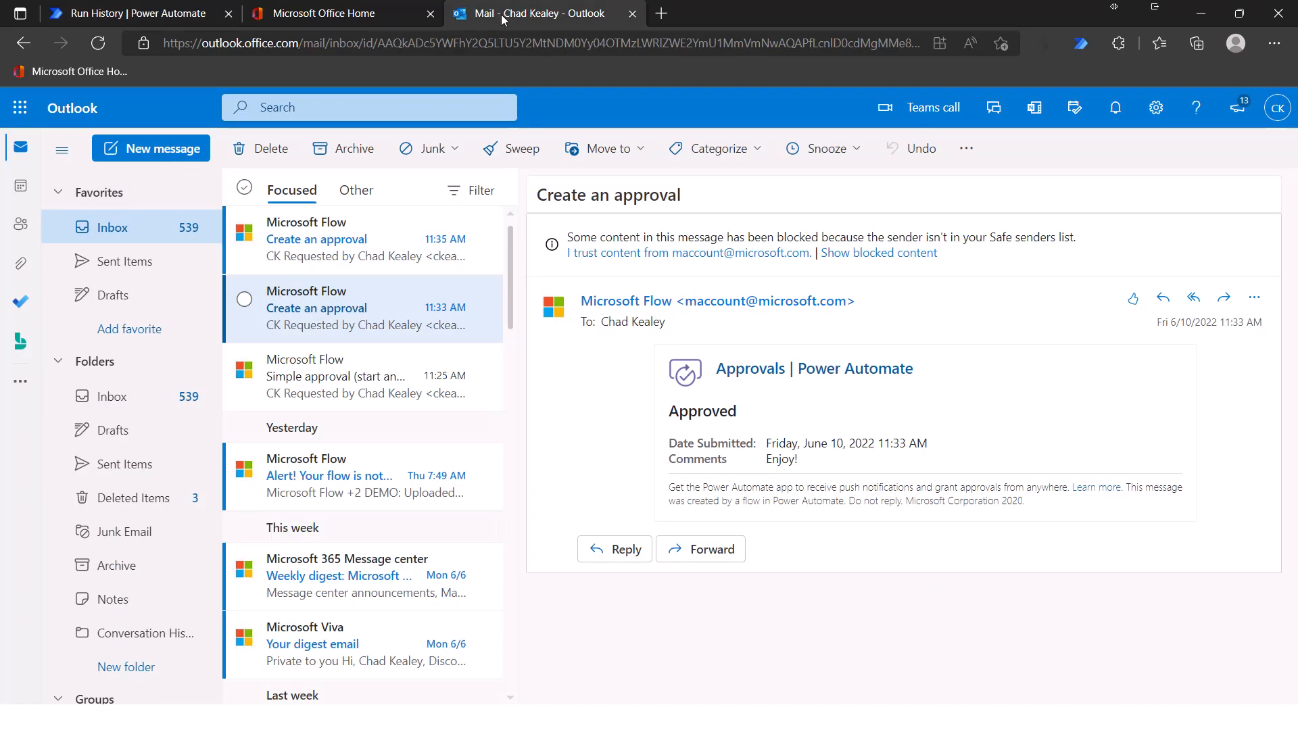
pyautogui.click(329, 253)
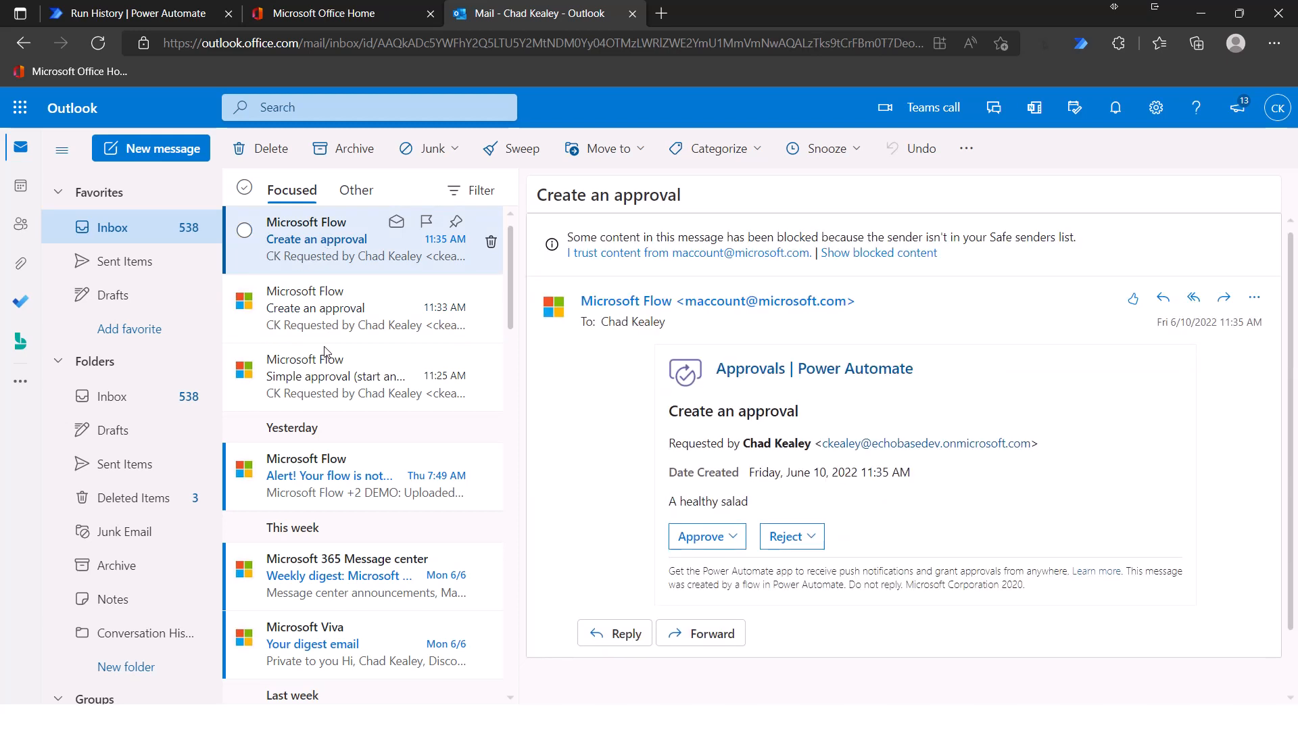
pyautogui.click(700, 541)
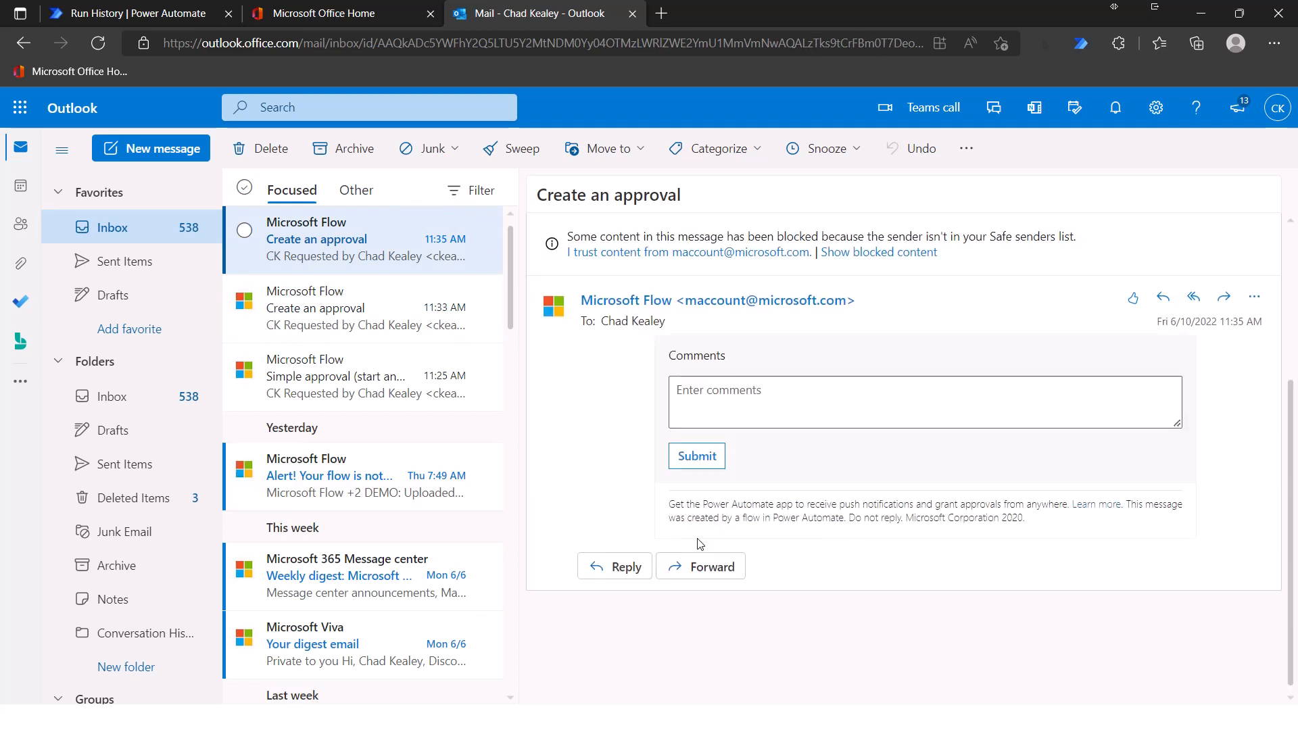
pyautogui.click(700, 382)
pyautogui.write('yes')
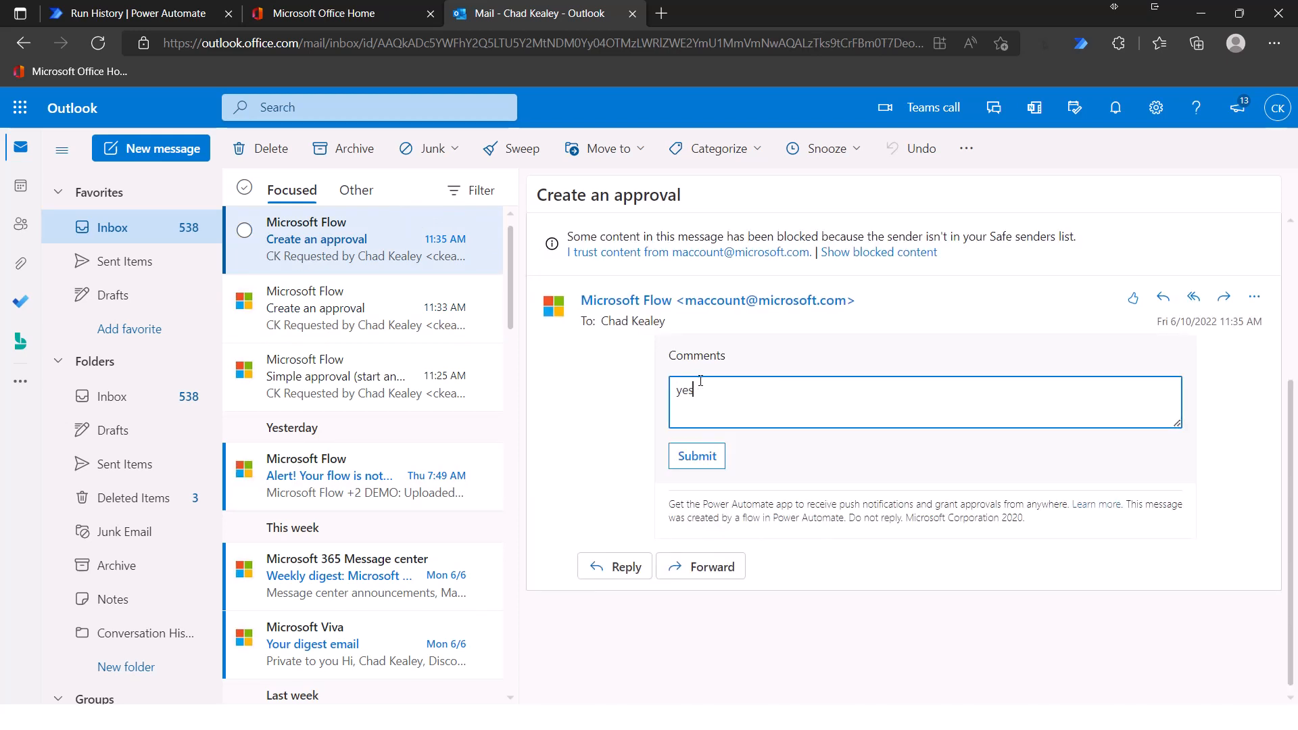
pyautogui.write(', eat more sald')
pyautogui.press('BackSpace')
pyautogui.write('ad~!')
pyautogui.press('BackSpace')
pyautogui.press('BackSpace')
pyautogui.write('!')
pyautogui.click(698, 458)
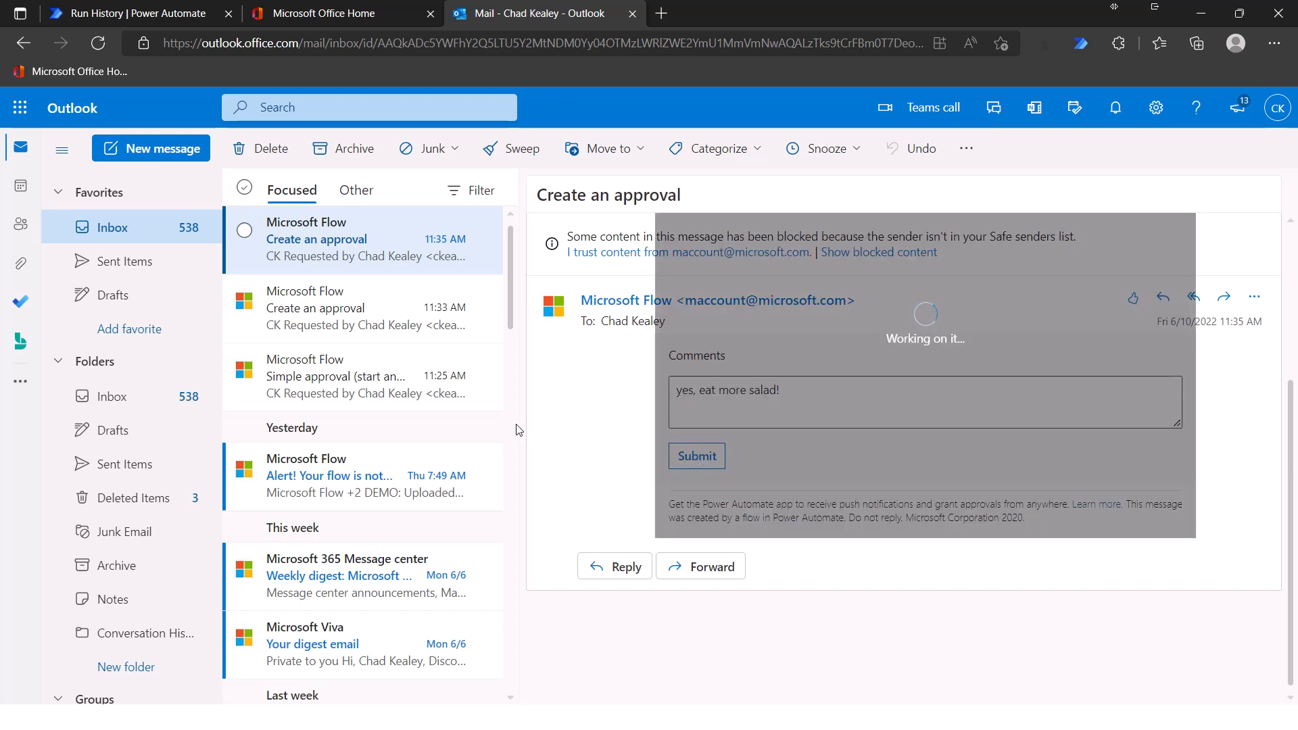
# - Return to the run in Power Automate and examine the "Wait for an approval" outputs, including the response comments in the body
pyautogui.click(154, 13)
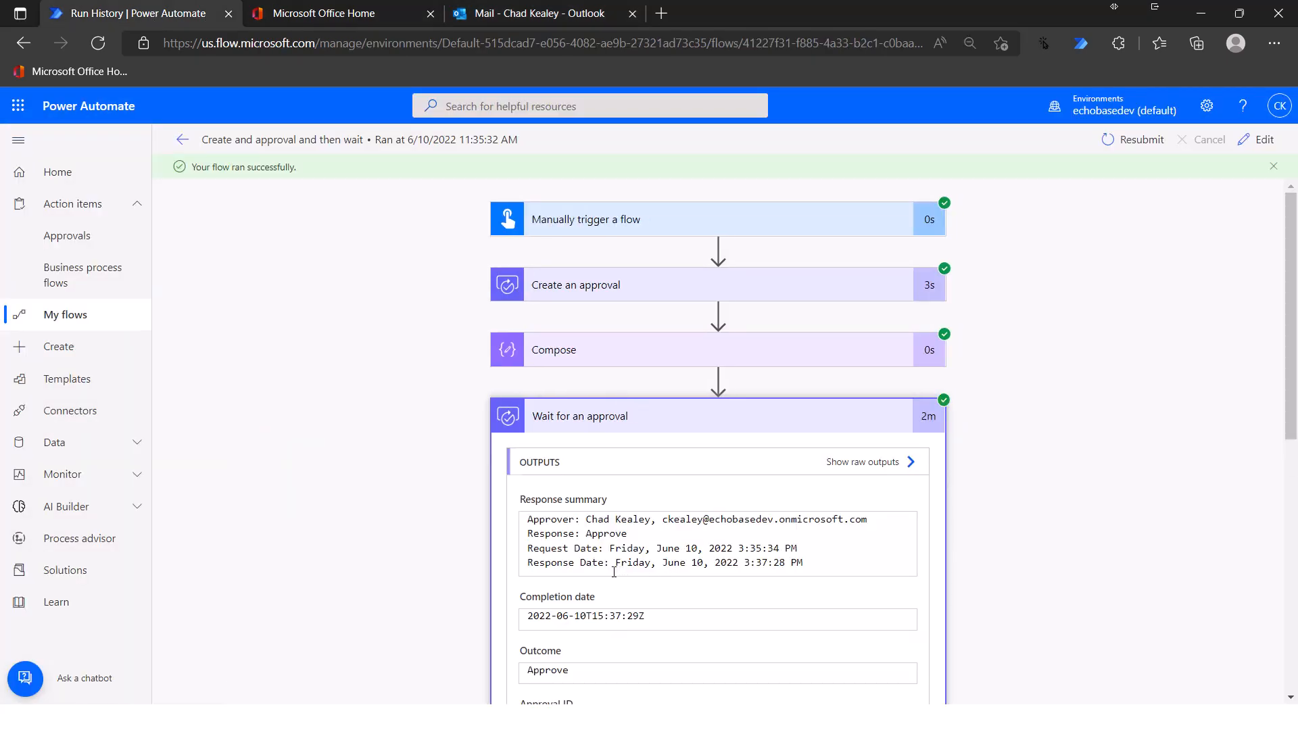
pyautogui.scroll(-5, 608, 662)
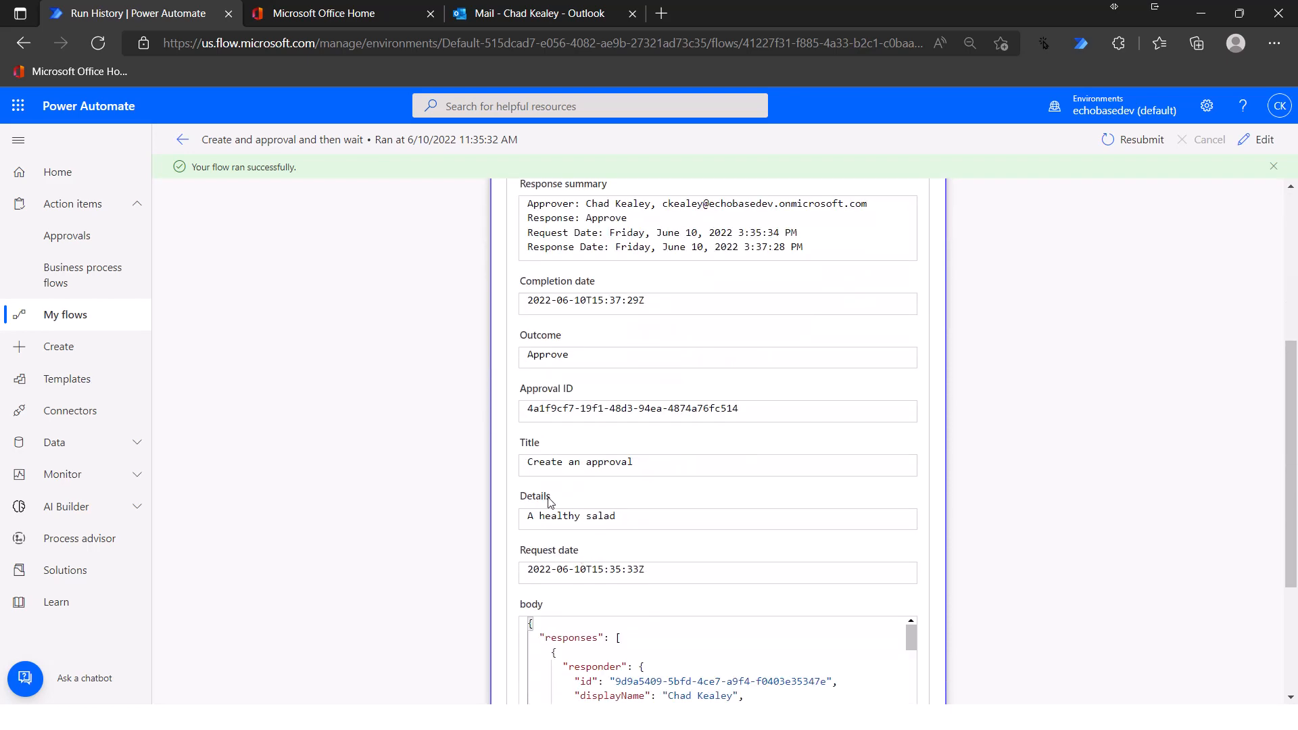
pyautogui.scroll(-6, 606, 522)
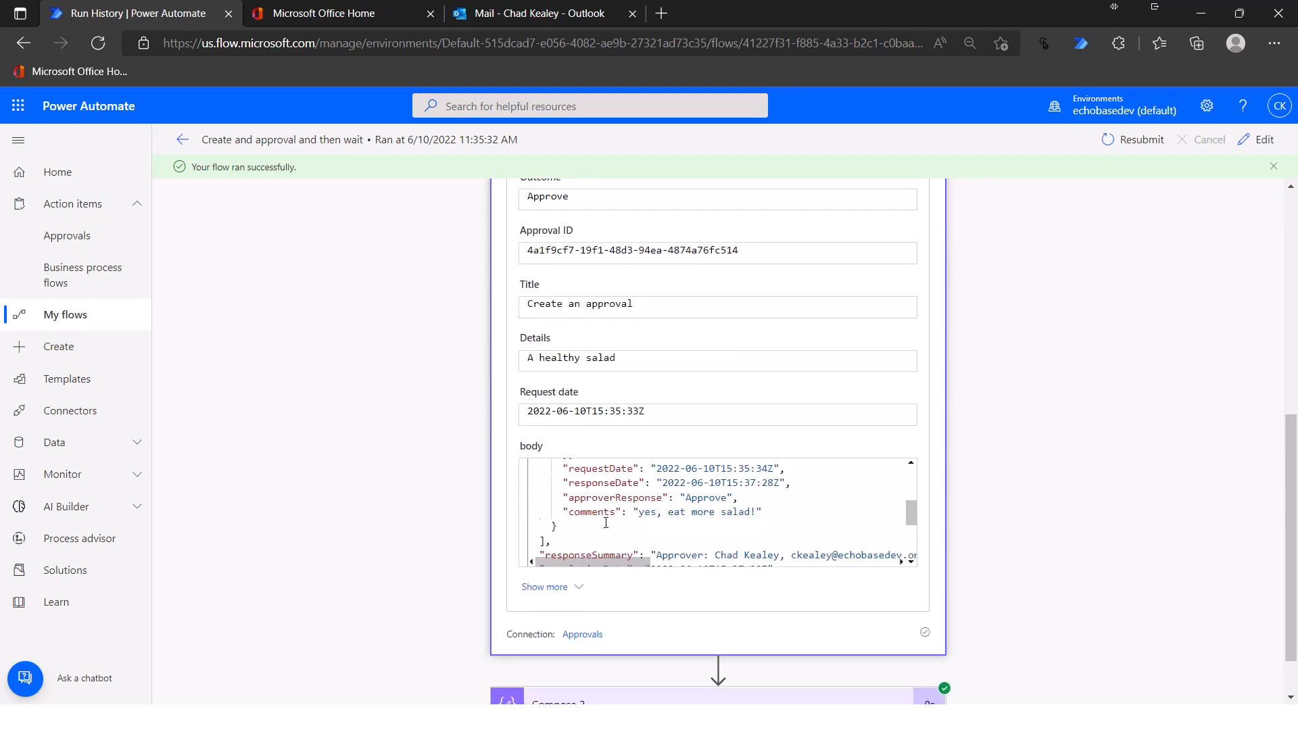
pyautogui.scroll(-3, 606, 523)
pyautogui.scroll(3, 622, 513)
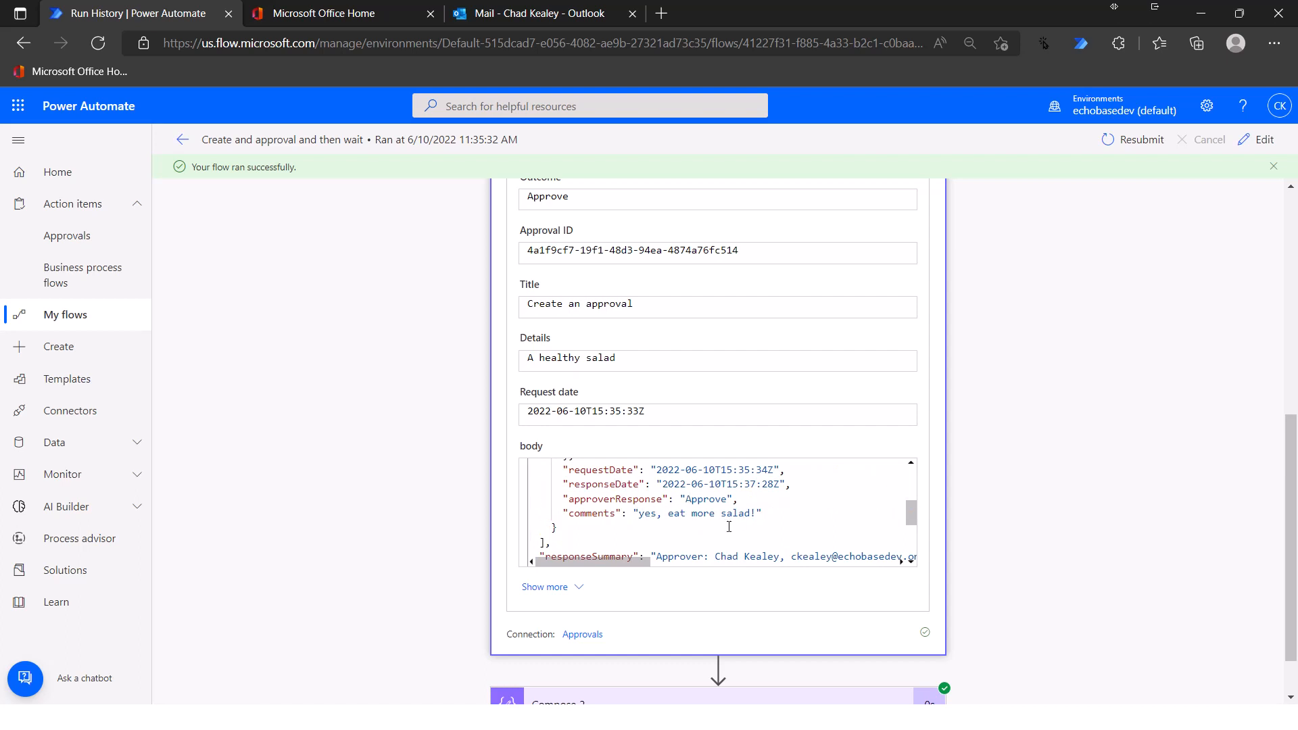
pyautogui.scroll(3, 649, 519)
pyautogui.scroll(-4, 648, 517)
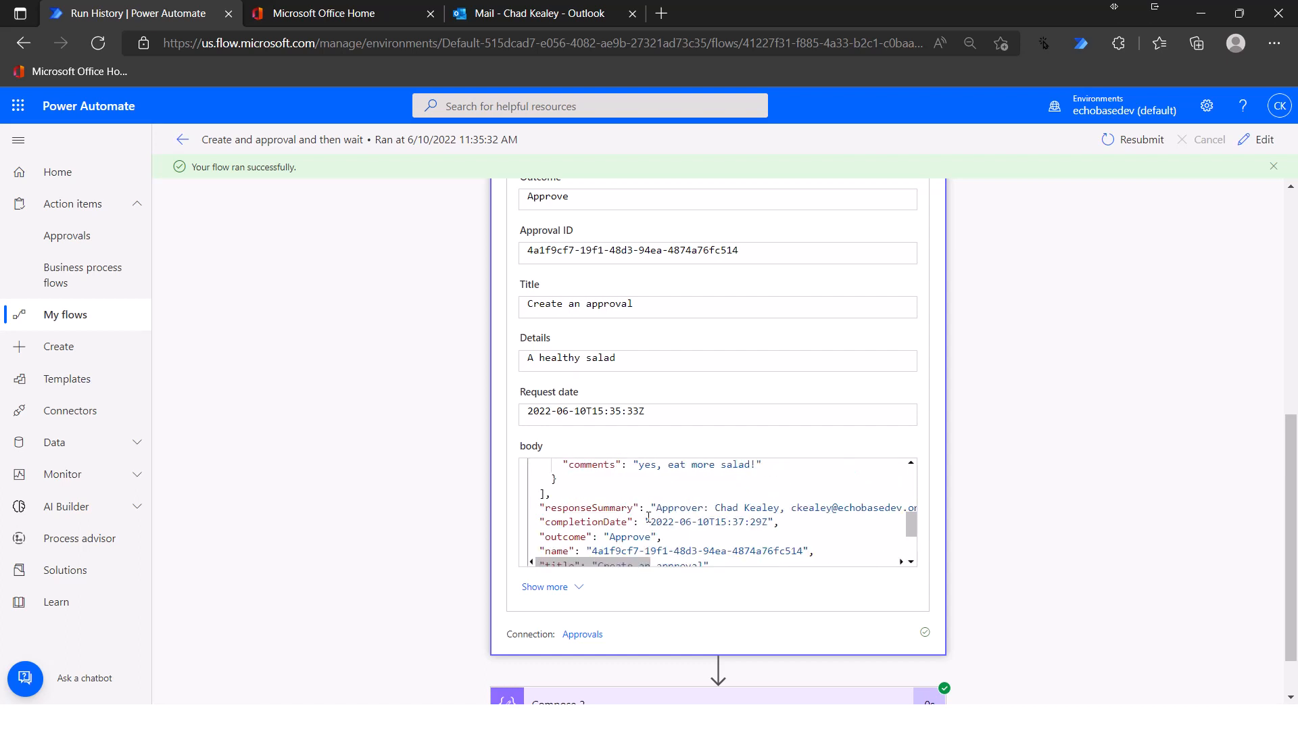
pyautogui.scroll(-3, 648, 517)
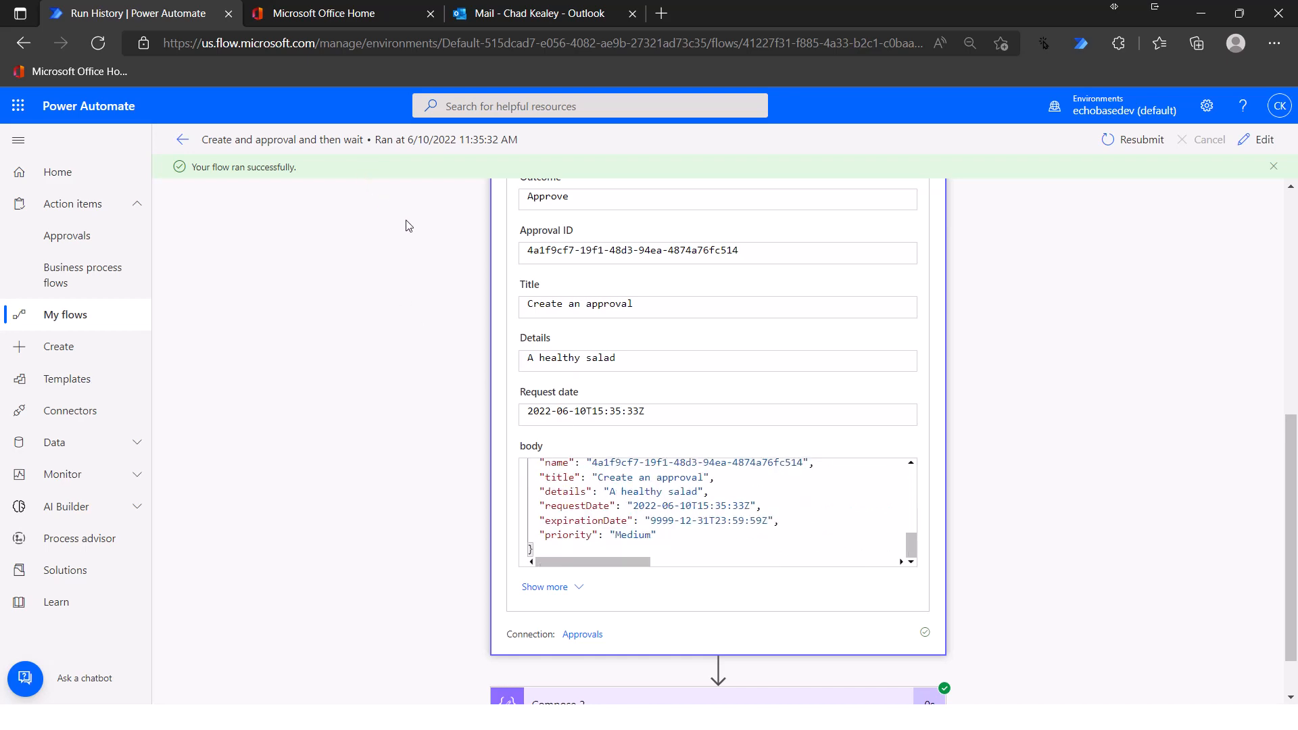
pyautogui.hotkey('alt', 'Tab')
pyautogui.hotkey('alt', 'Tab')
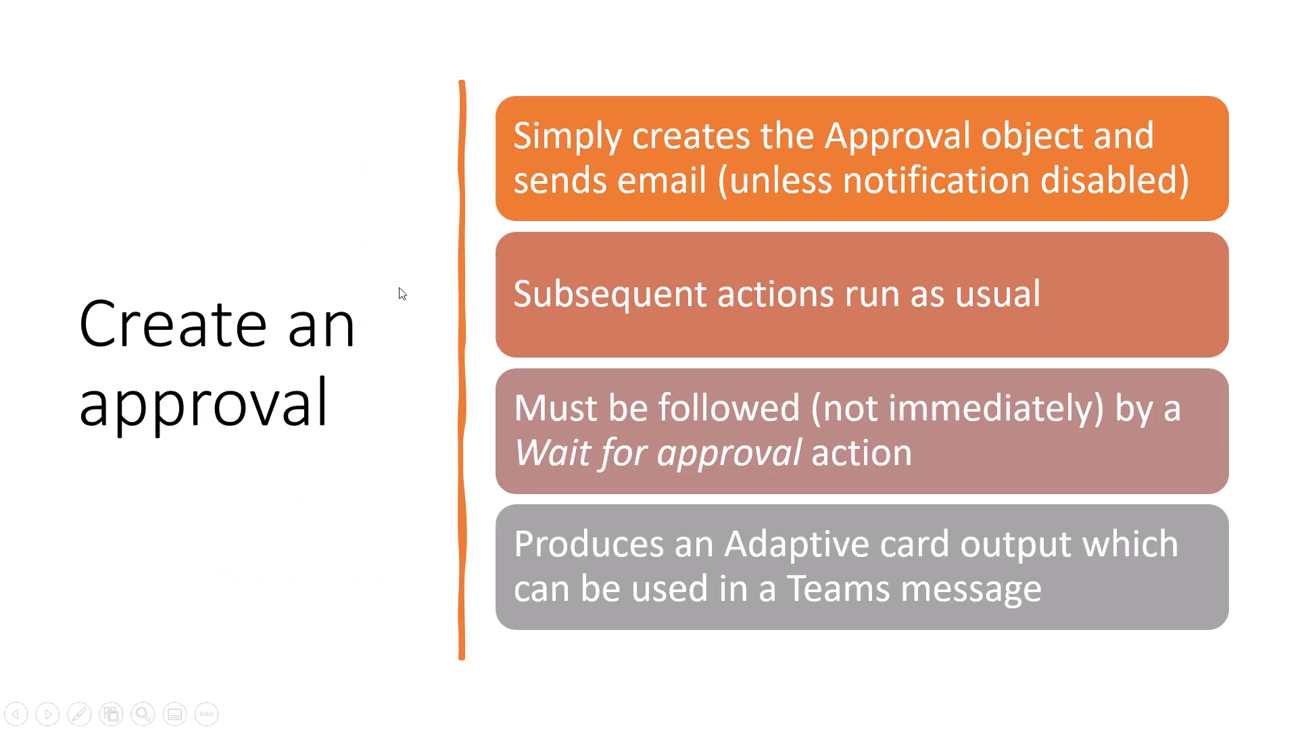
pyautogui.press('Right')
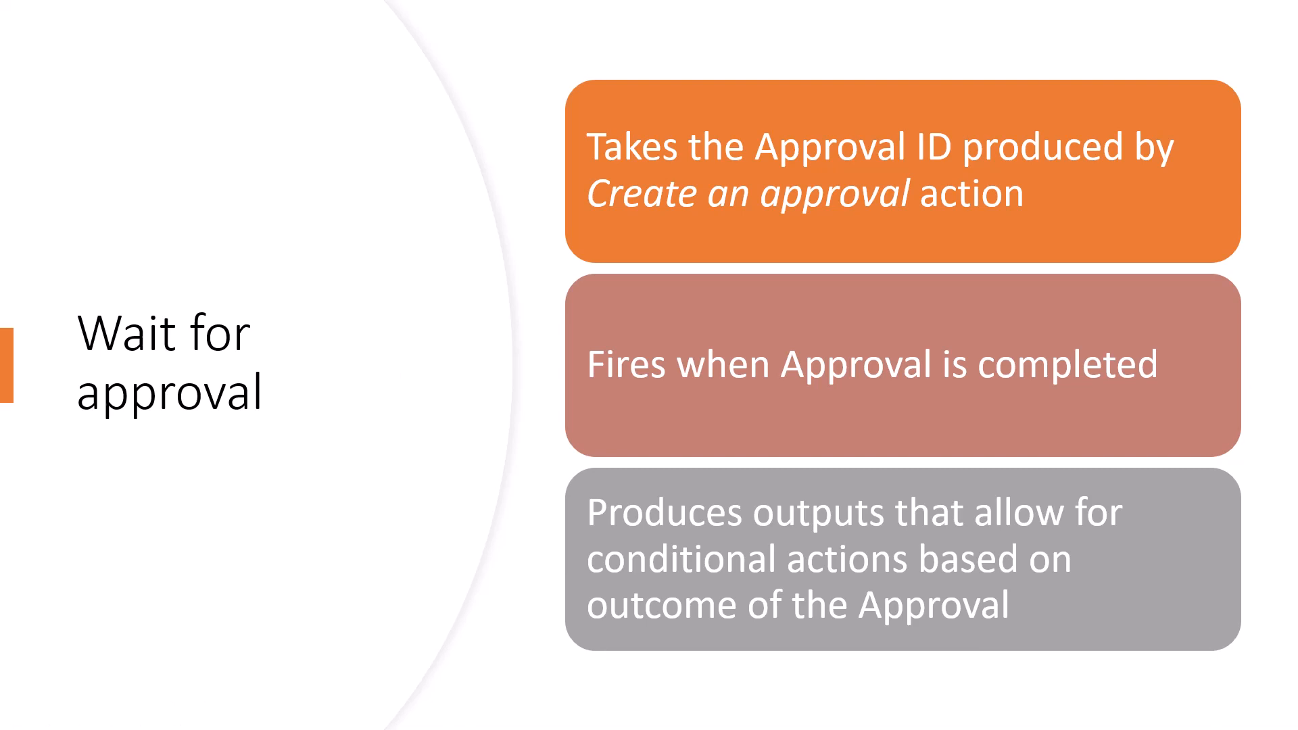
pyautogui.press('Right')
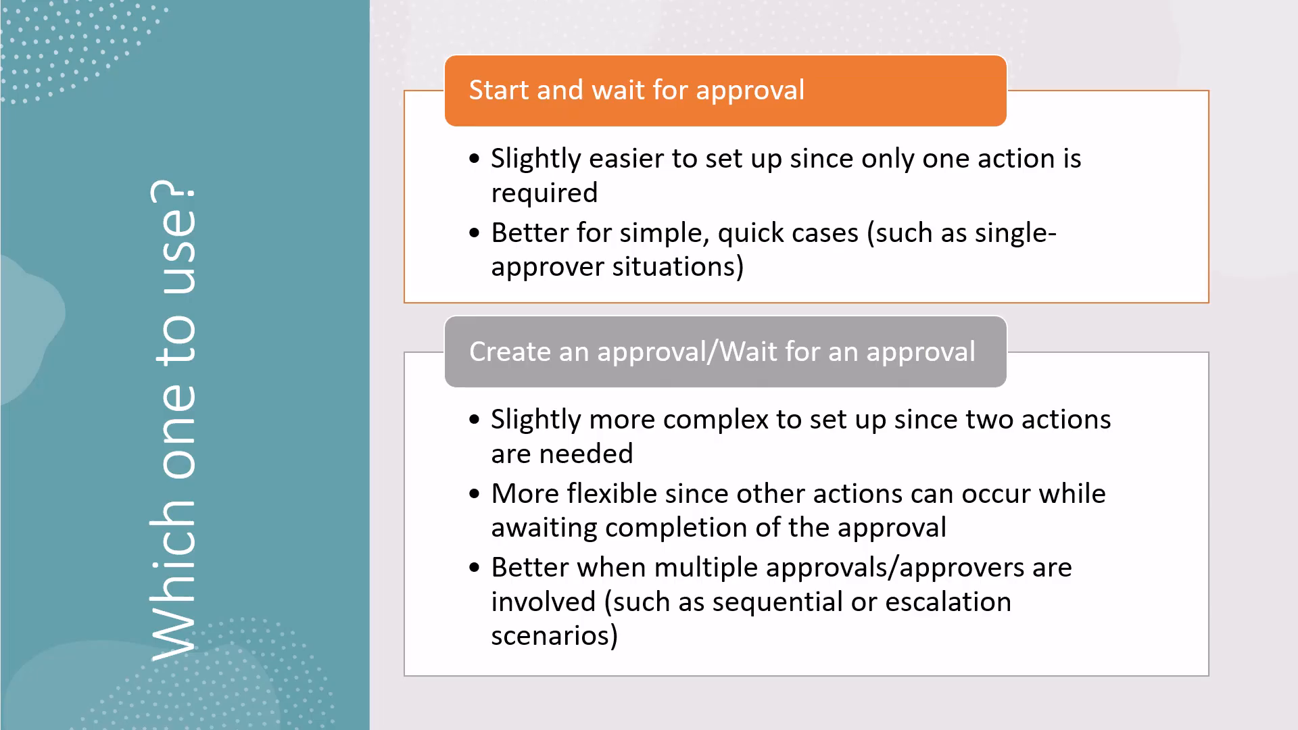